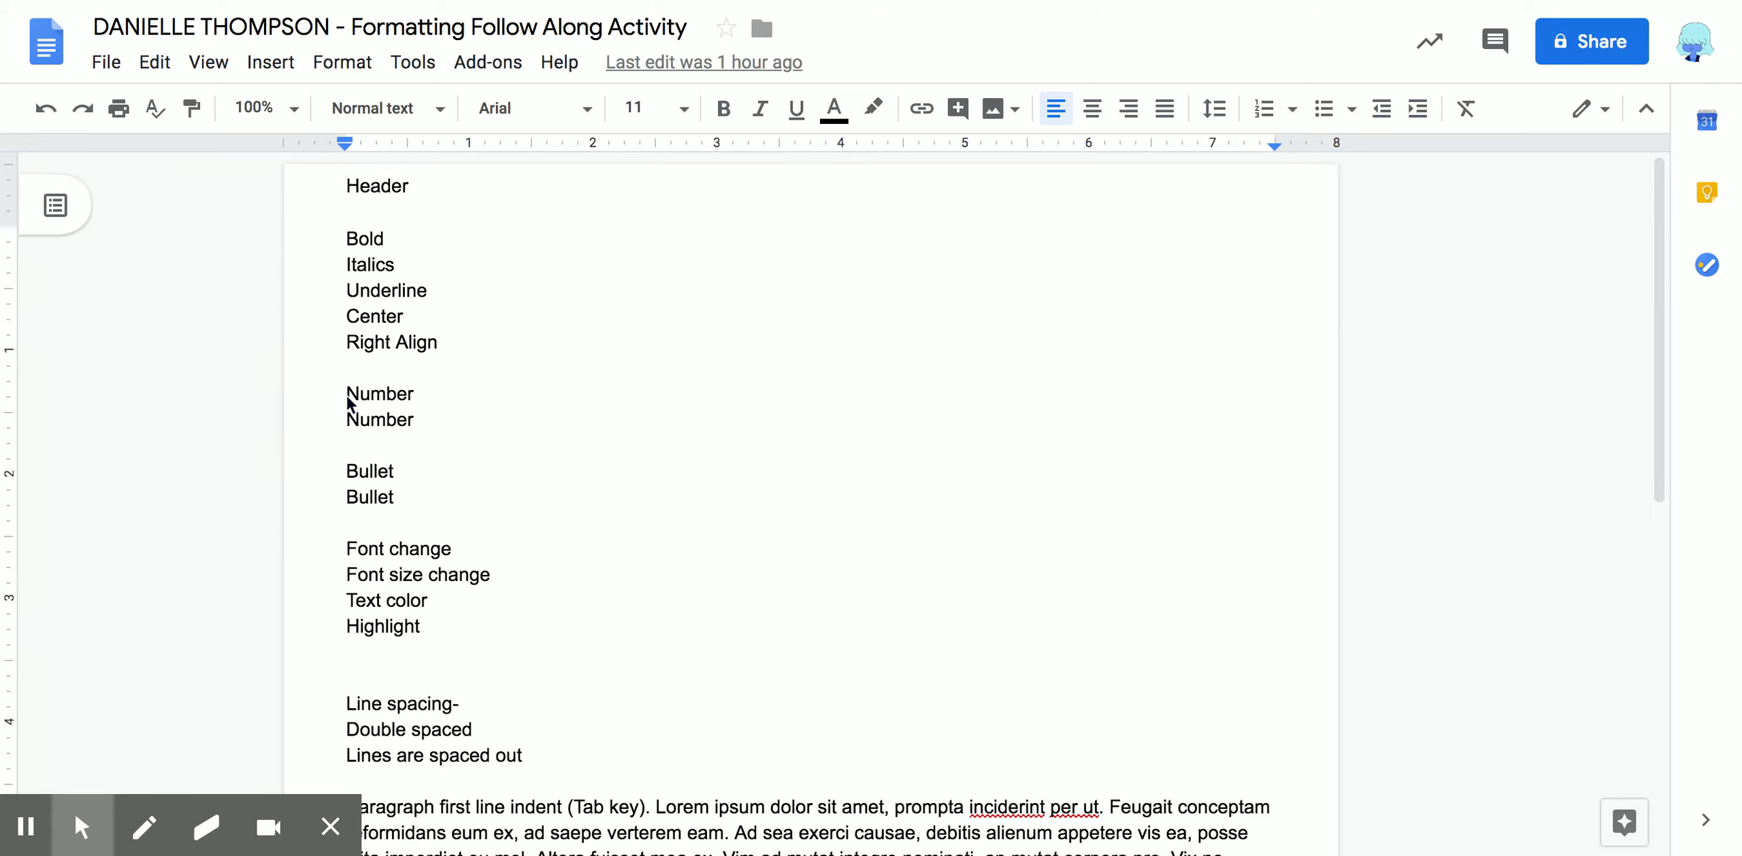
# Look through the practice lines in the document, from the Header line down to the page break line
pyautogui.click(347, 396)
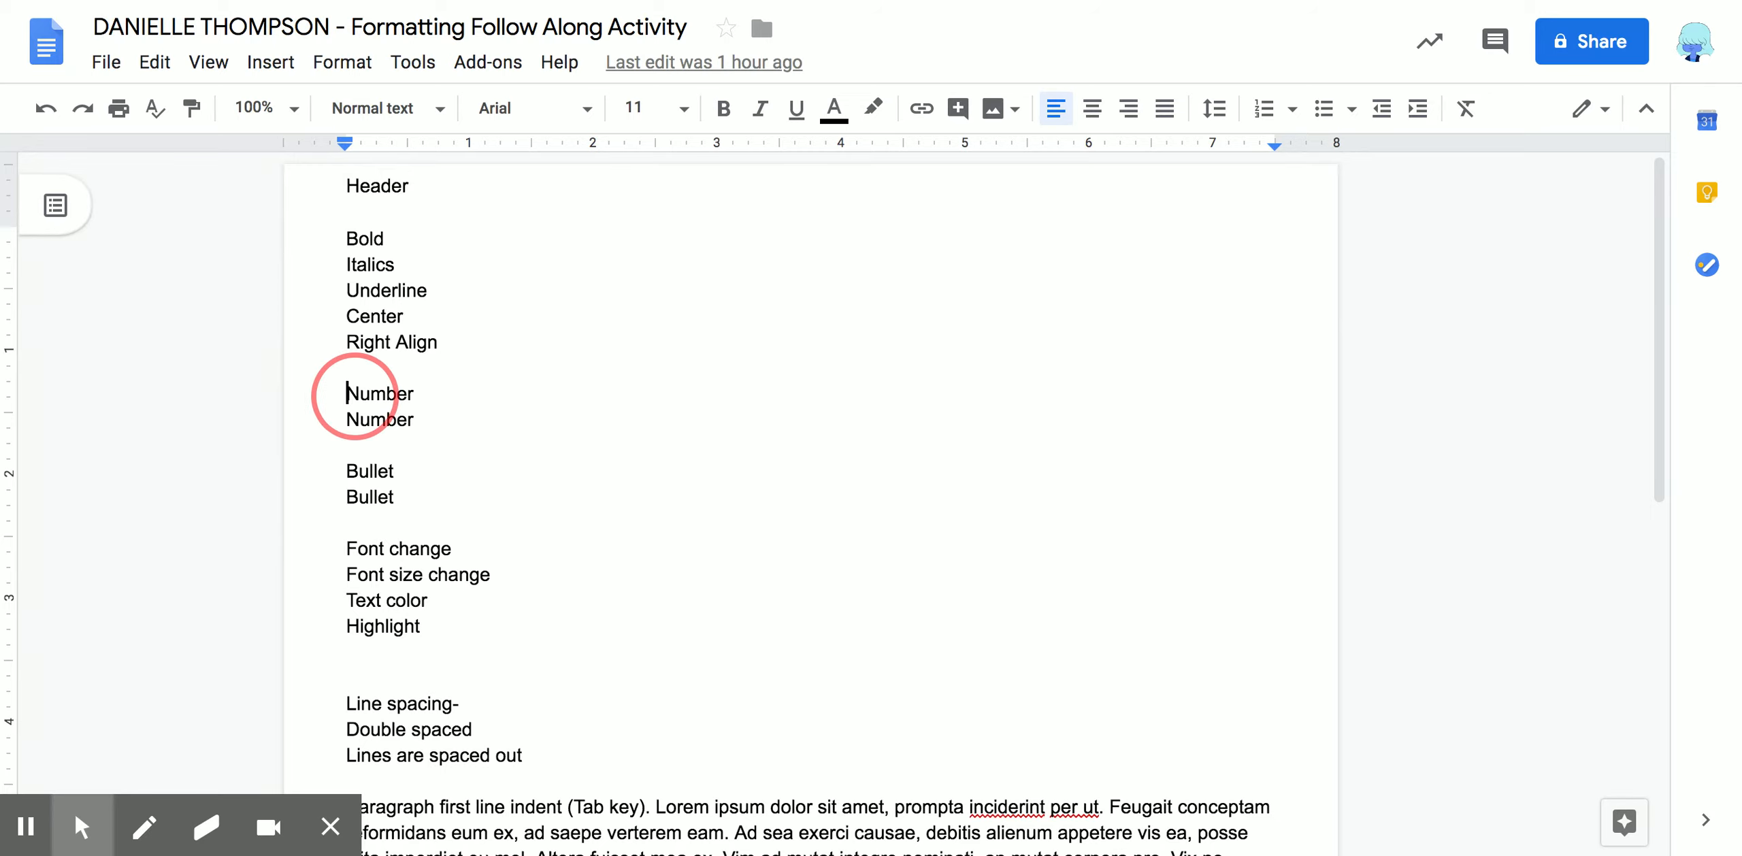
pyautogui.moveTo(354, 396); pyautogui.dragTo(414, 395)
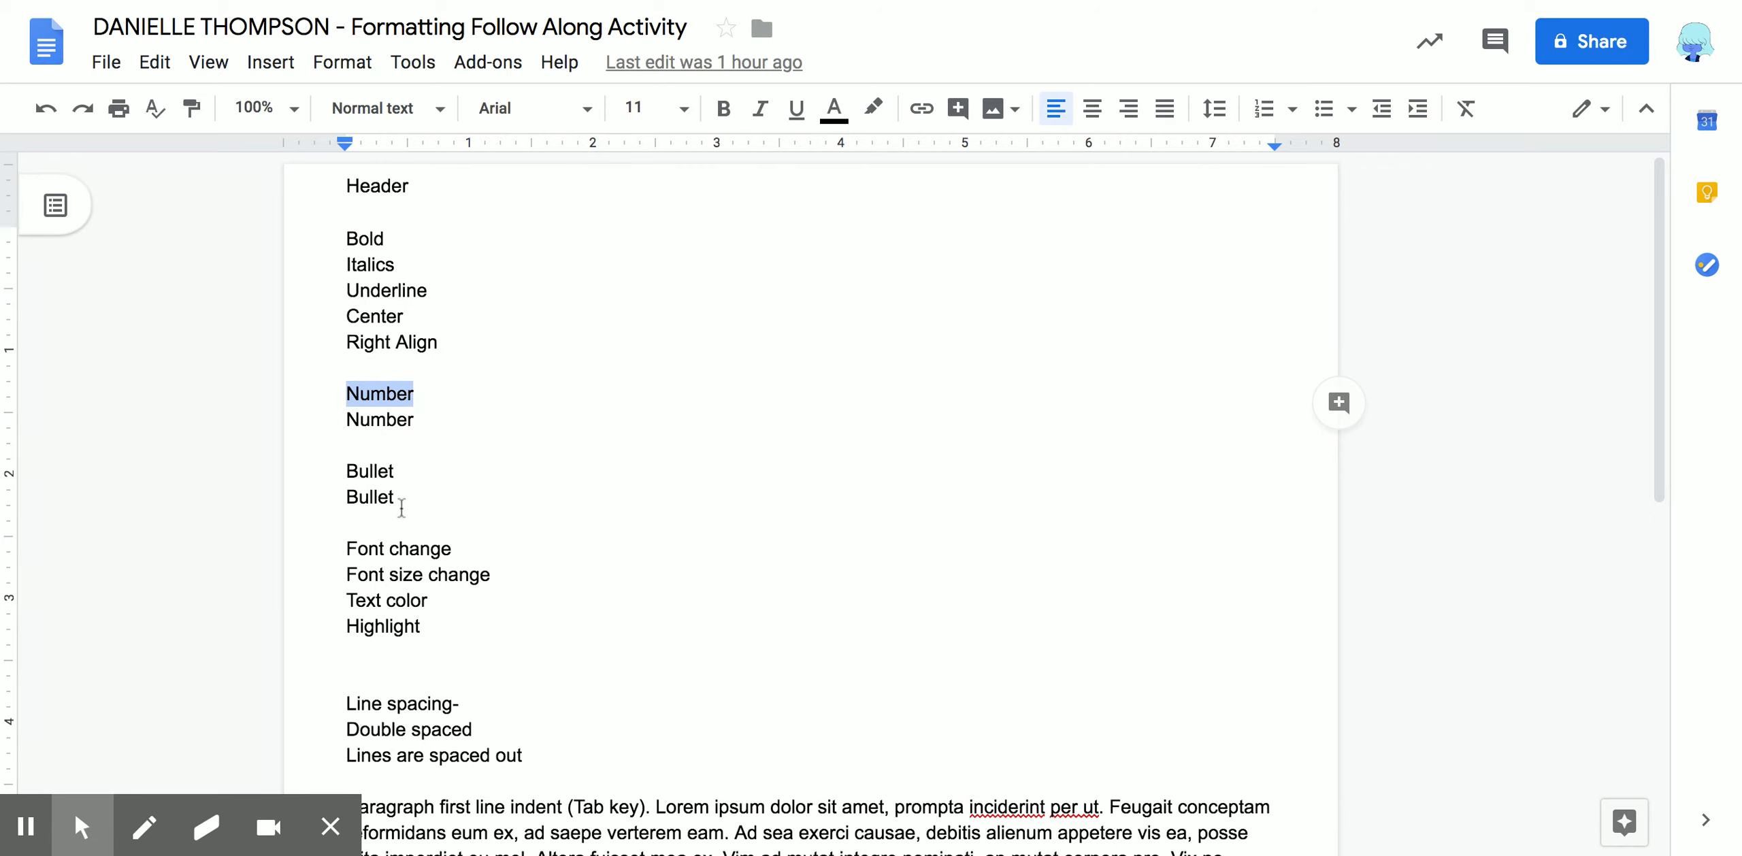
pyautogui.moveTo(350, 547); pyautogui.dragTo(420, 628)
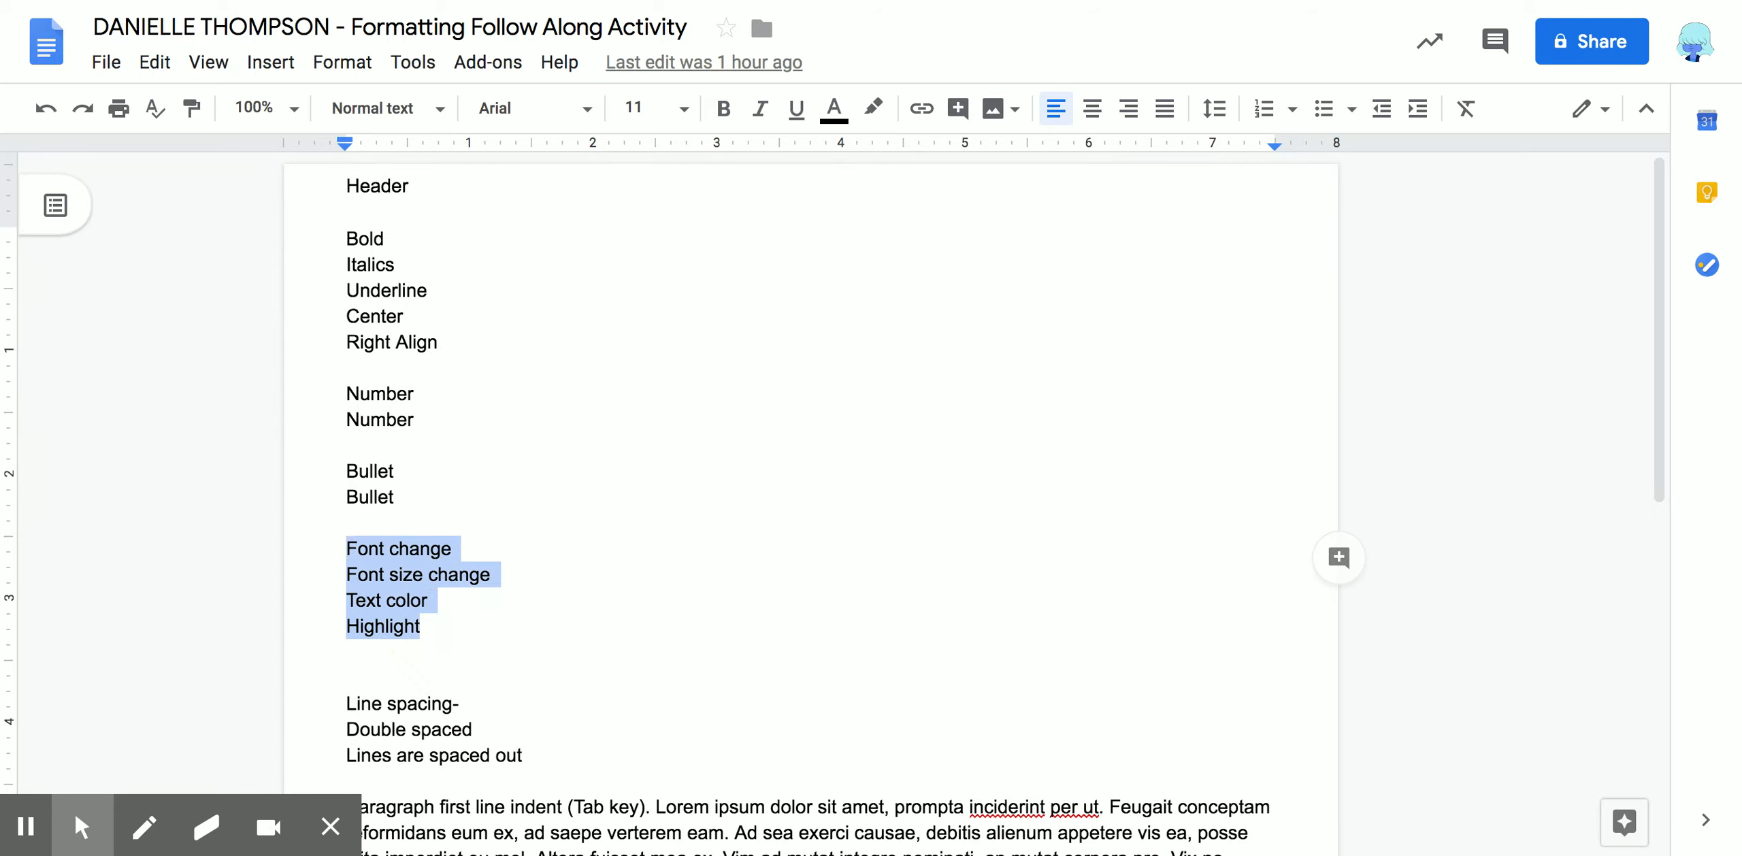
pyautogui.click(403, 396)
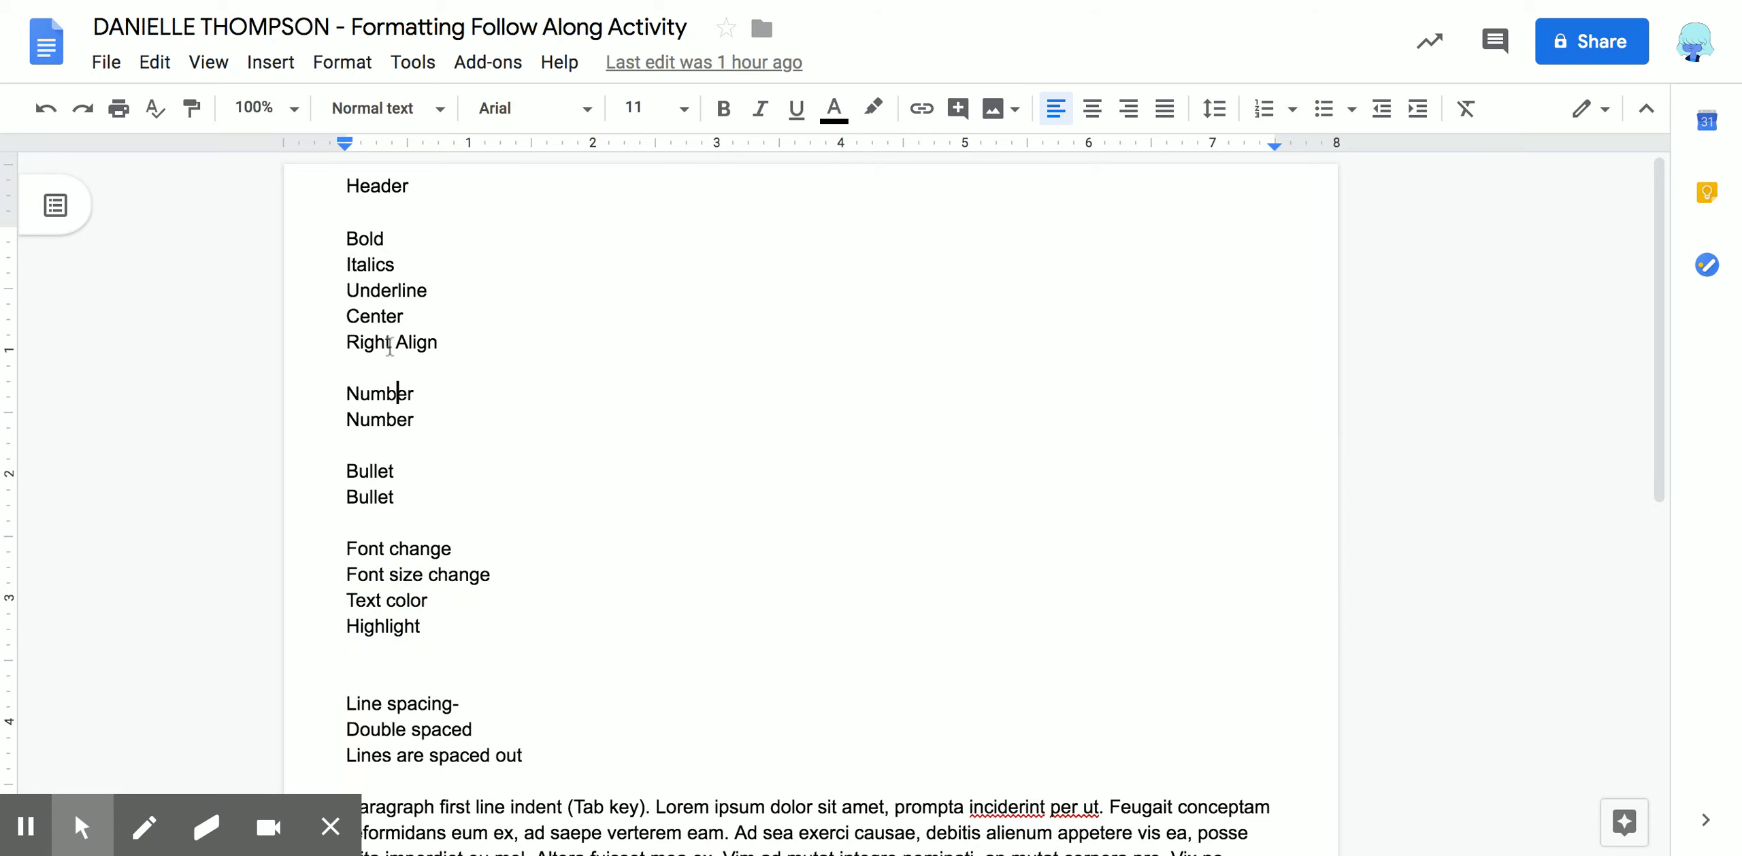
pyautogui.doubleClick(368, 240)
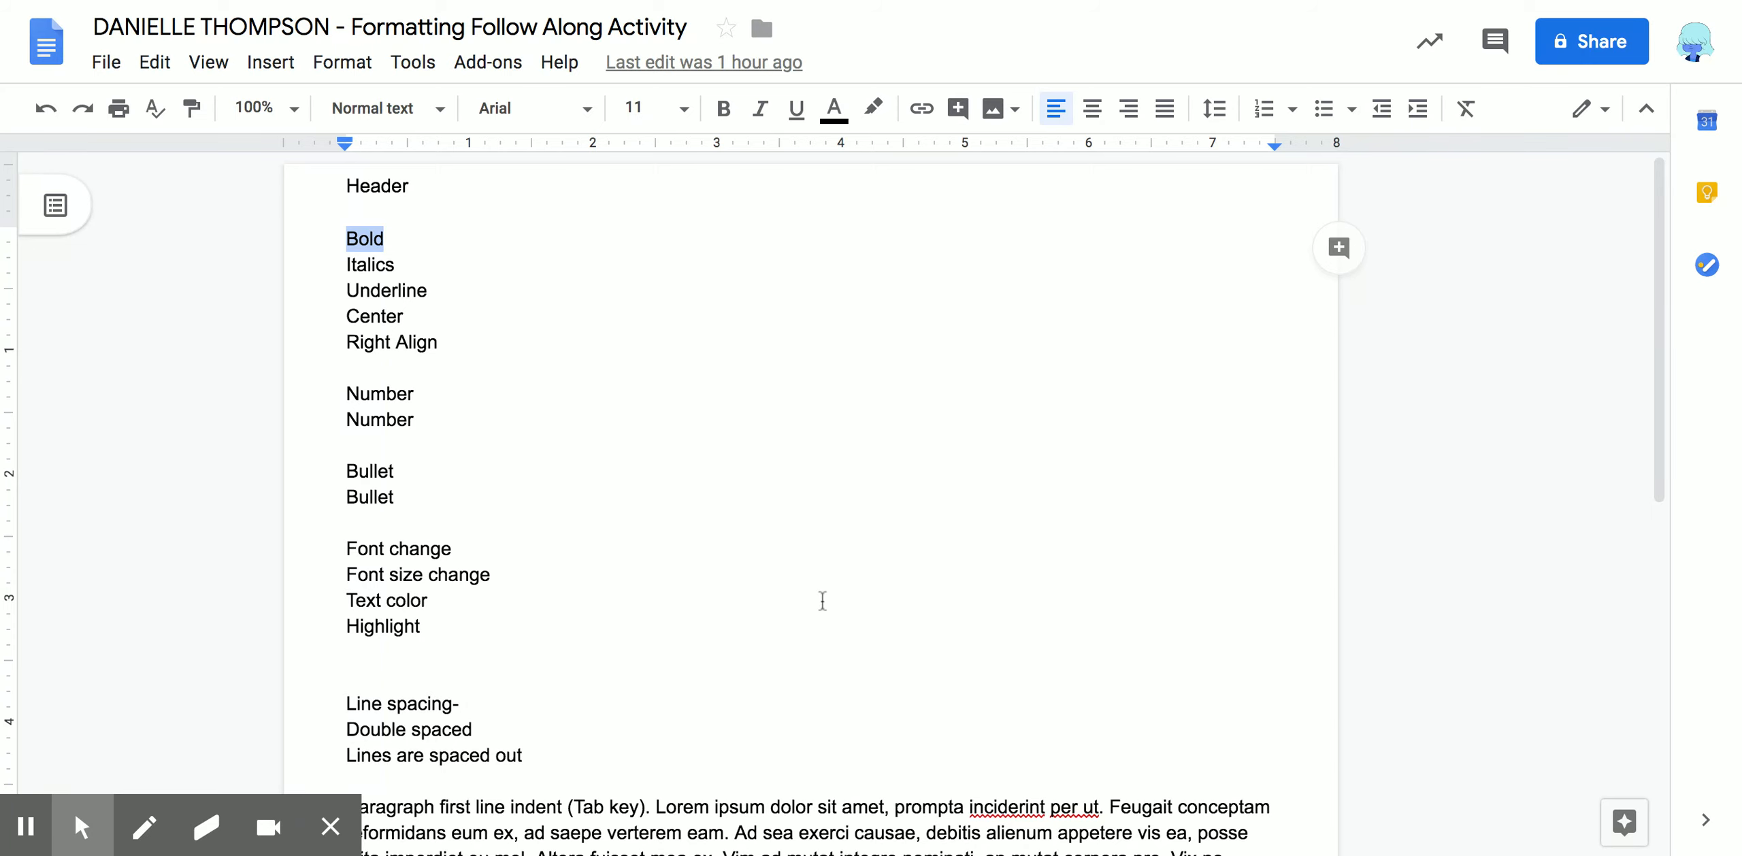
pyautogui.scroll(-2, 822, 600)
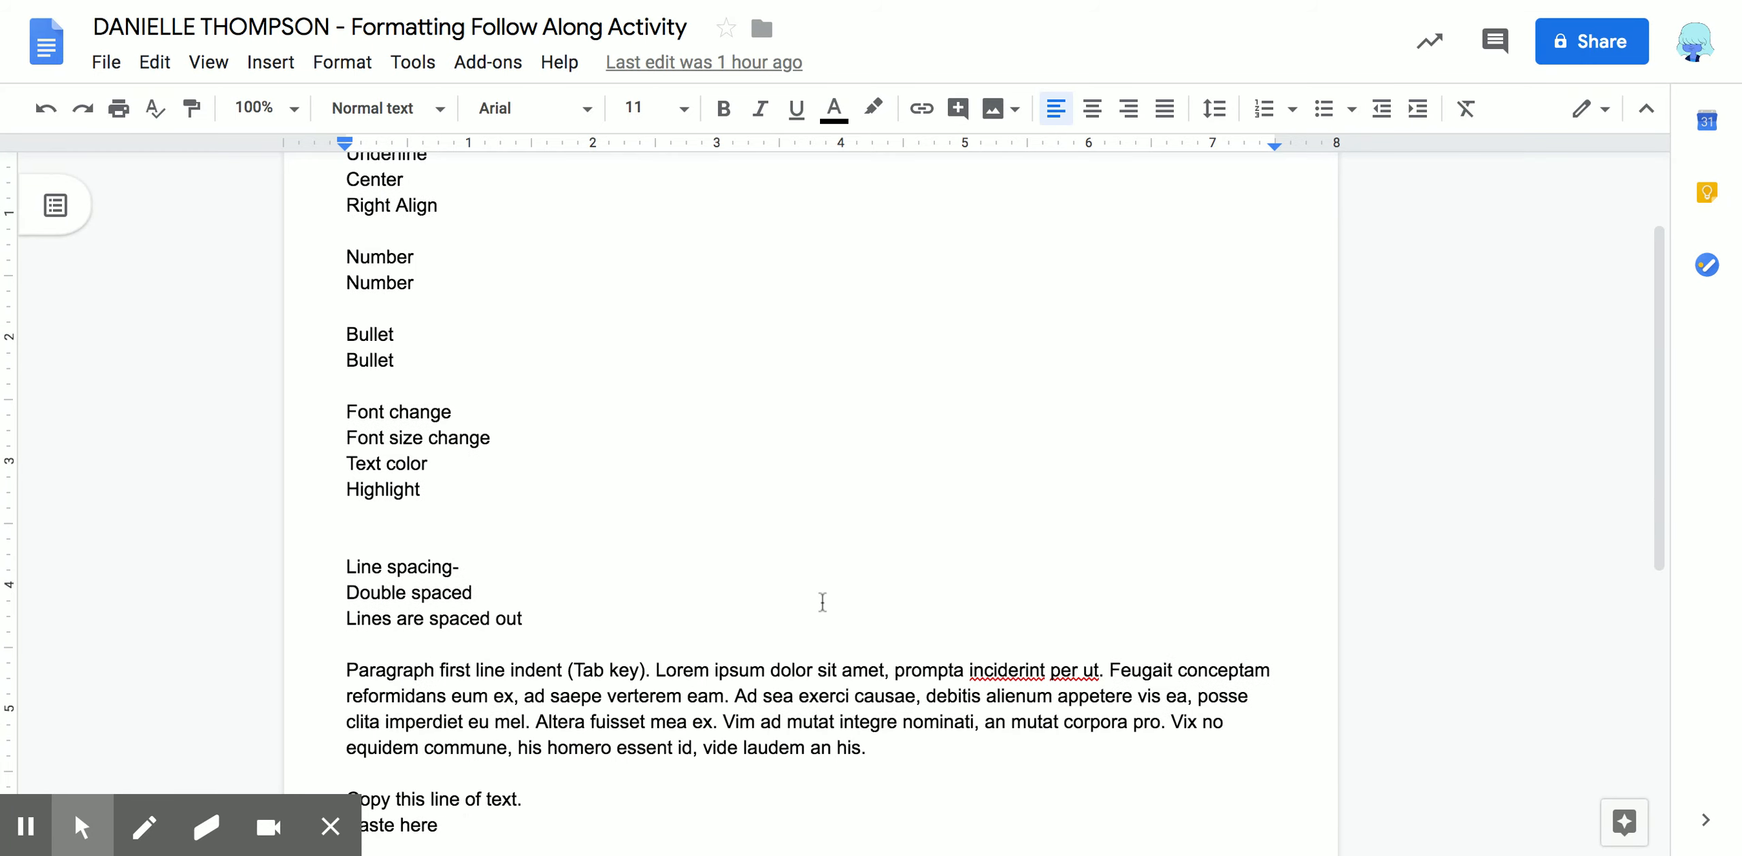
pyautogui.tripleClick(558, 704)
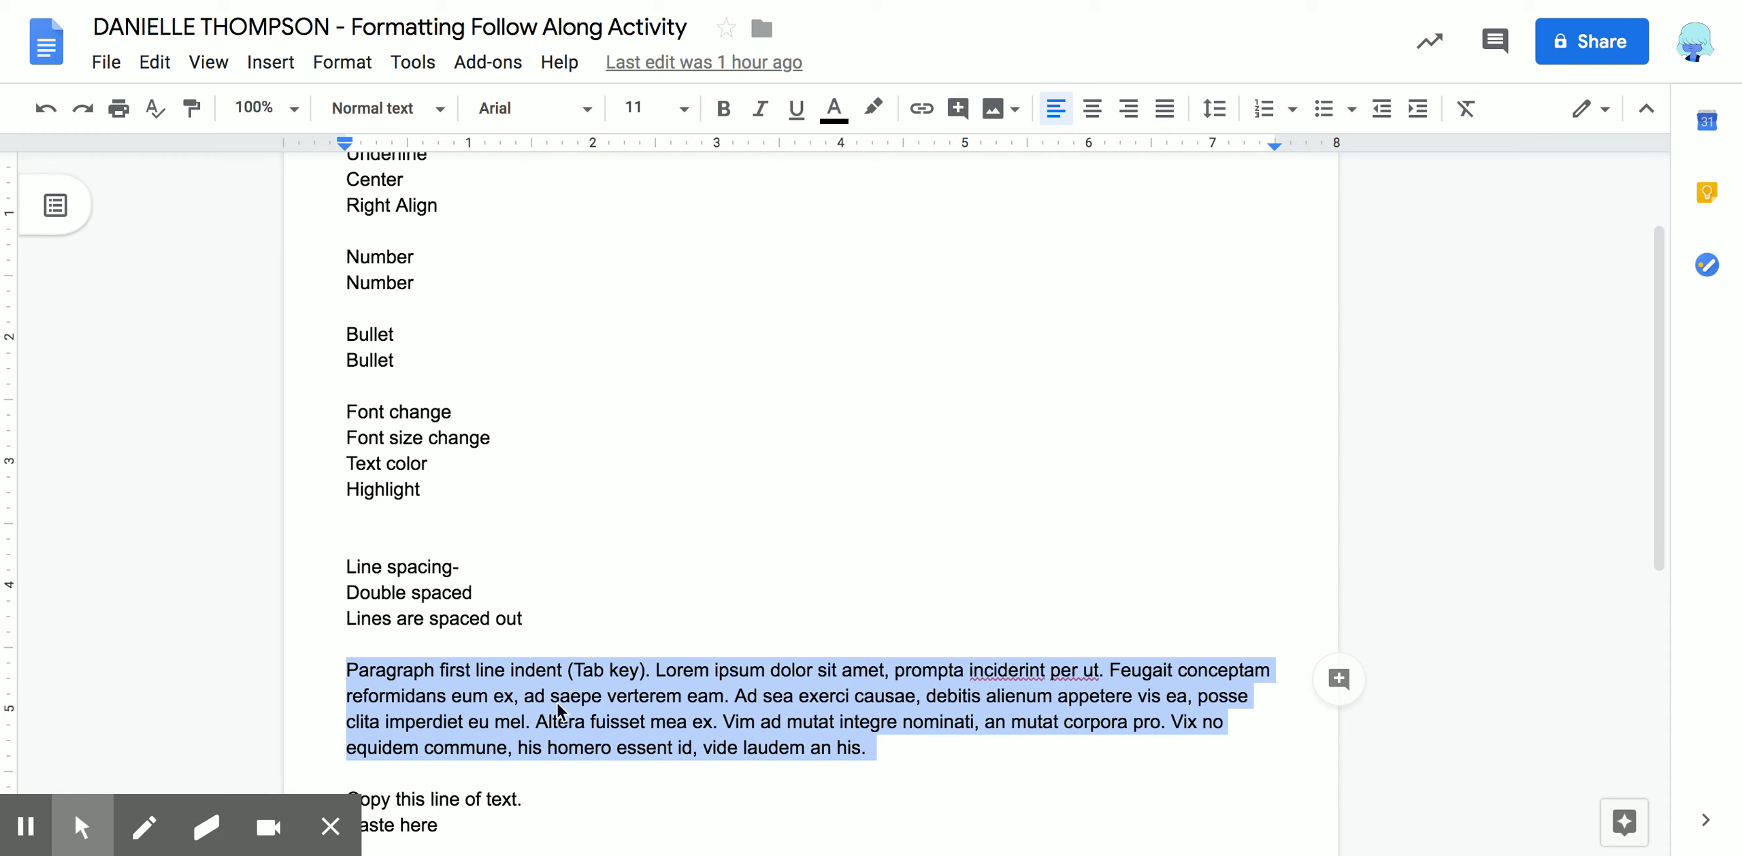
pyautogui.click(558, 707)
pyautogui.scroll(-2, 558, 704)
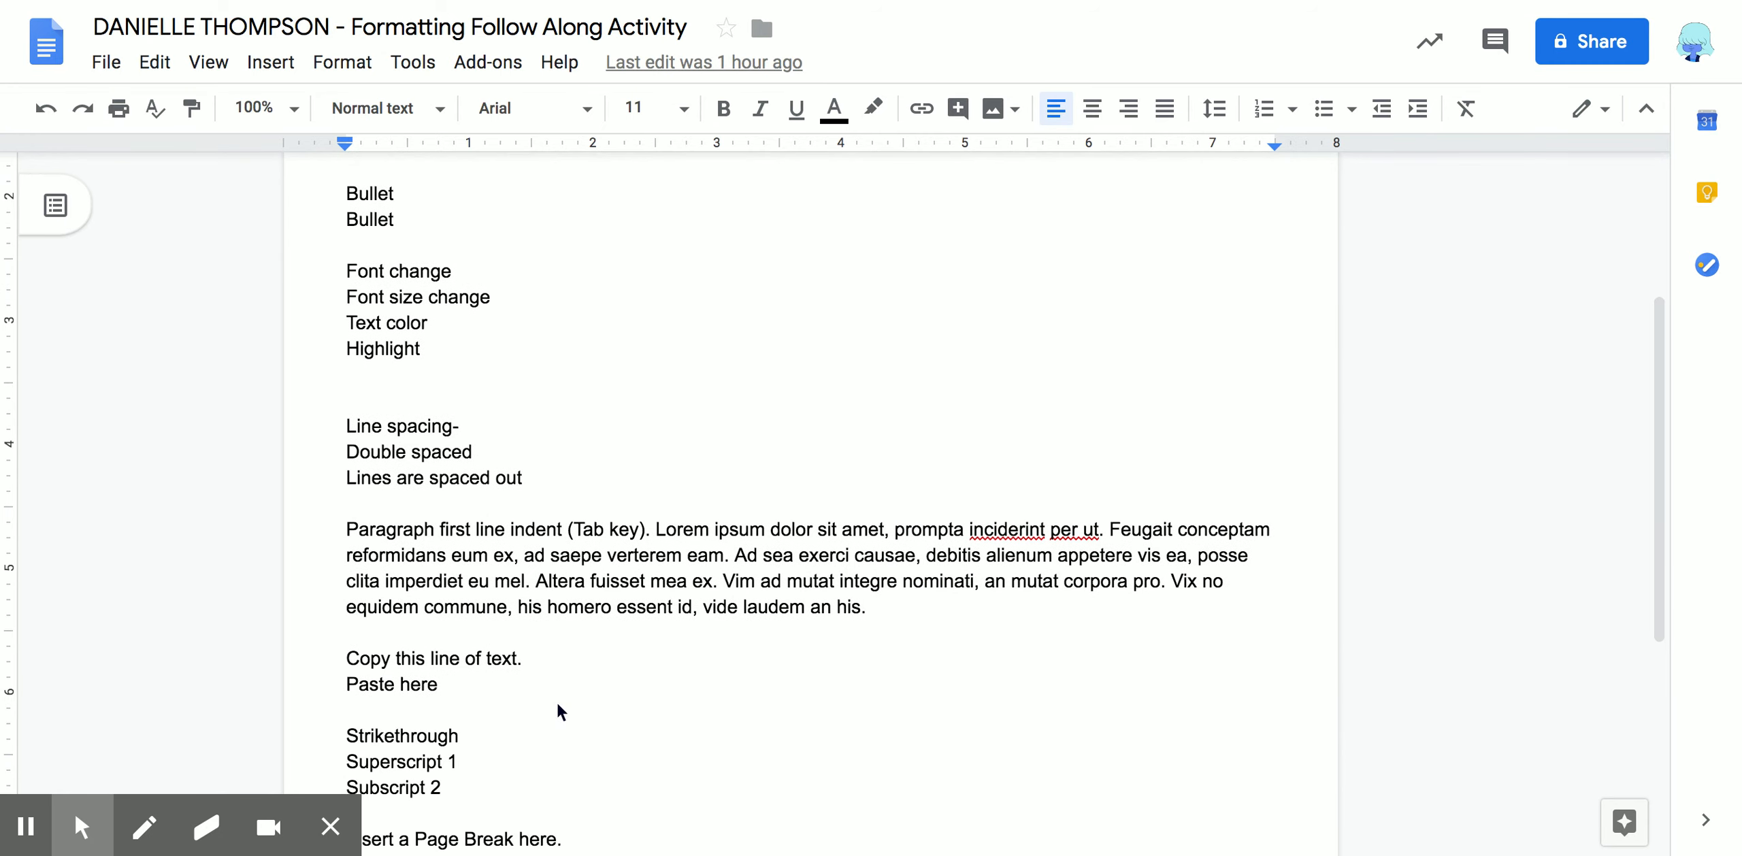
pyautogui.scroll(3, 558, 704)
pyautogui.scroll(2, 558, 707)
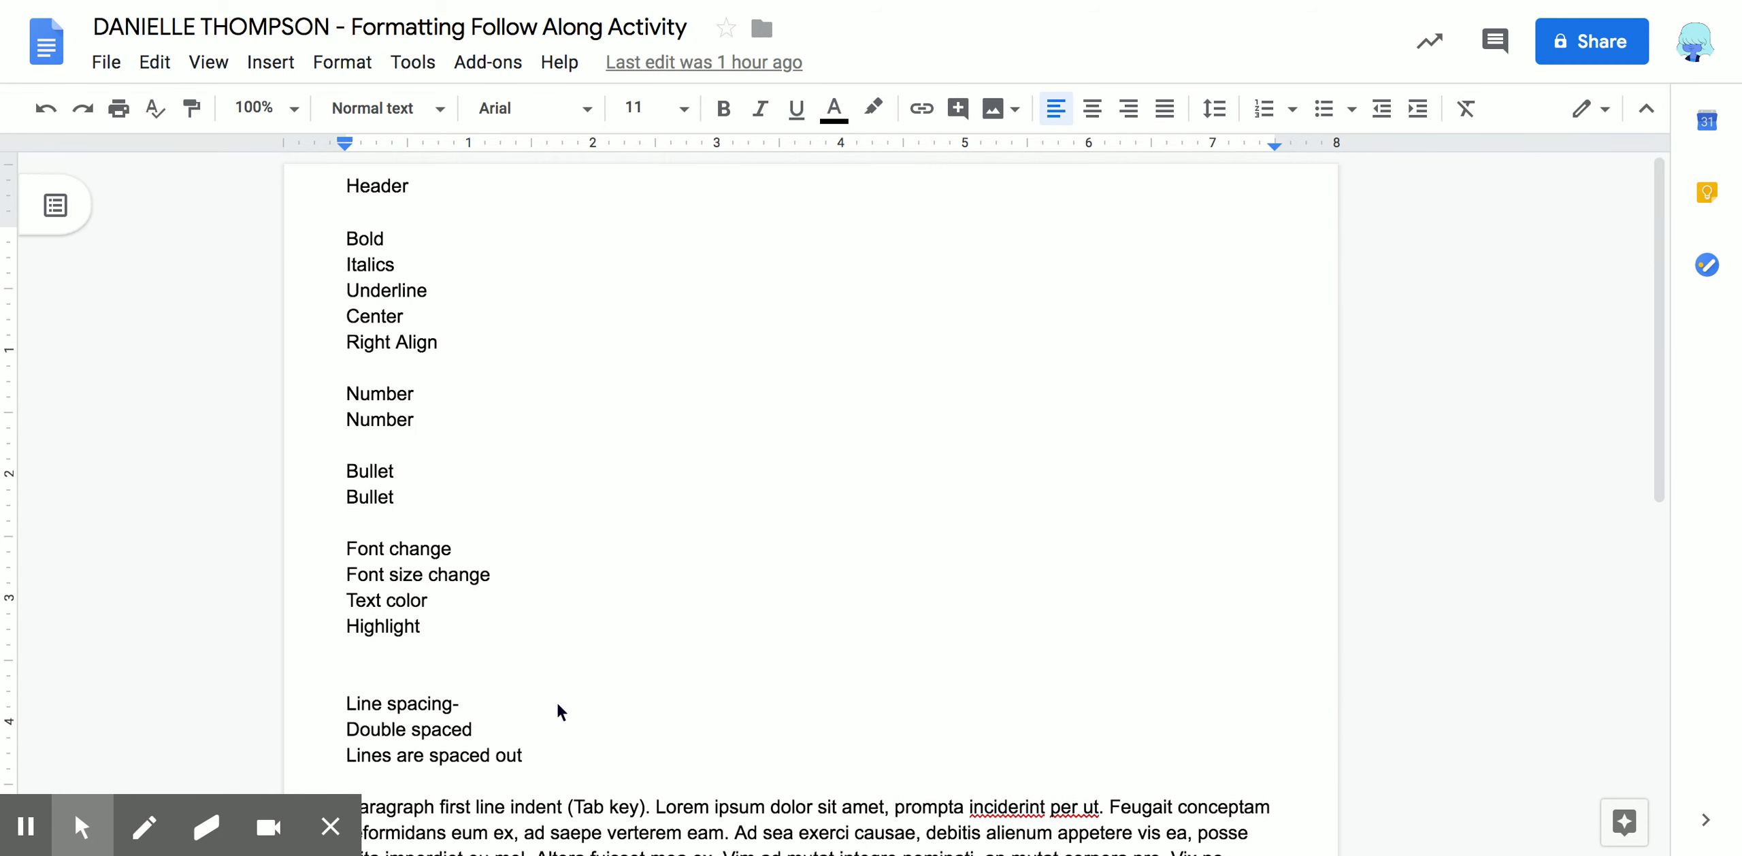
# Select the word "Bold" and set the document zoom to 150%
pyautogui.click(371, 240)
pyautogui.doubleClick(371, 240)
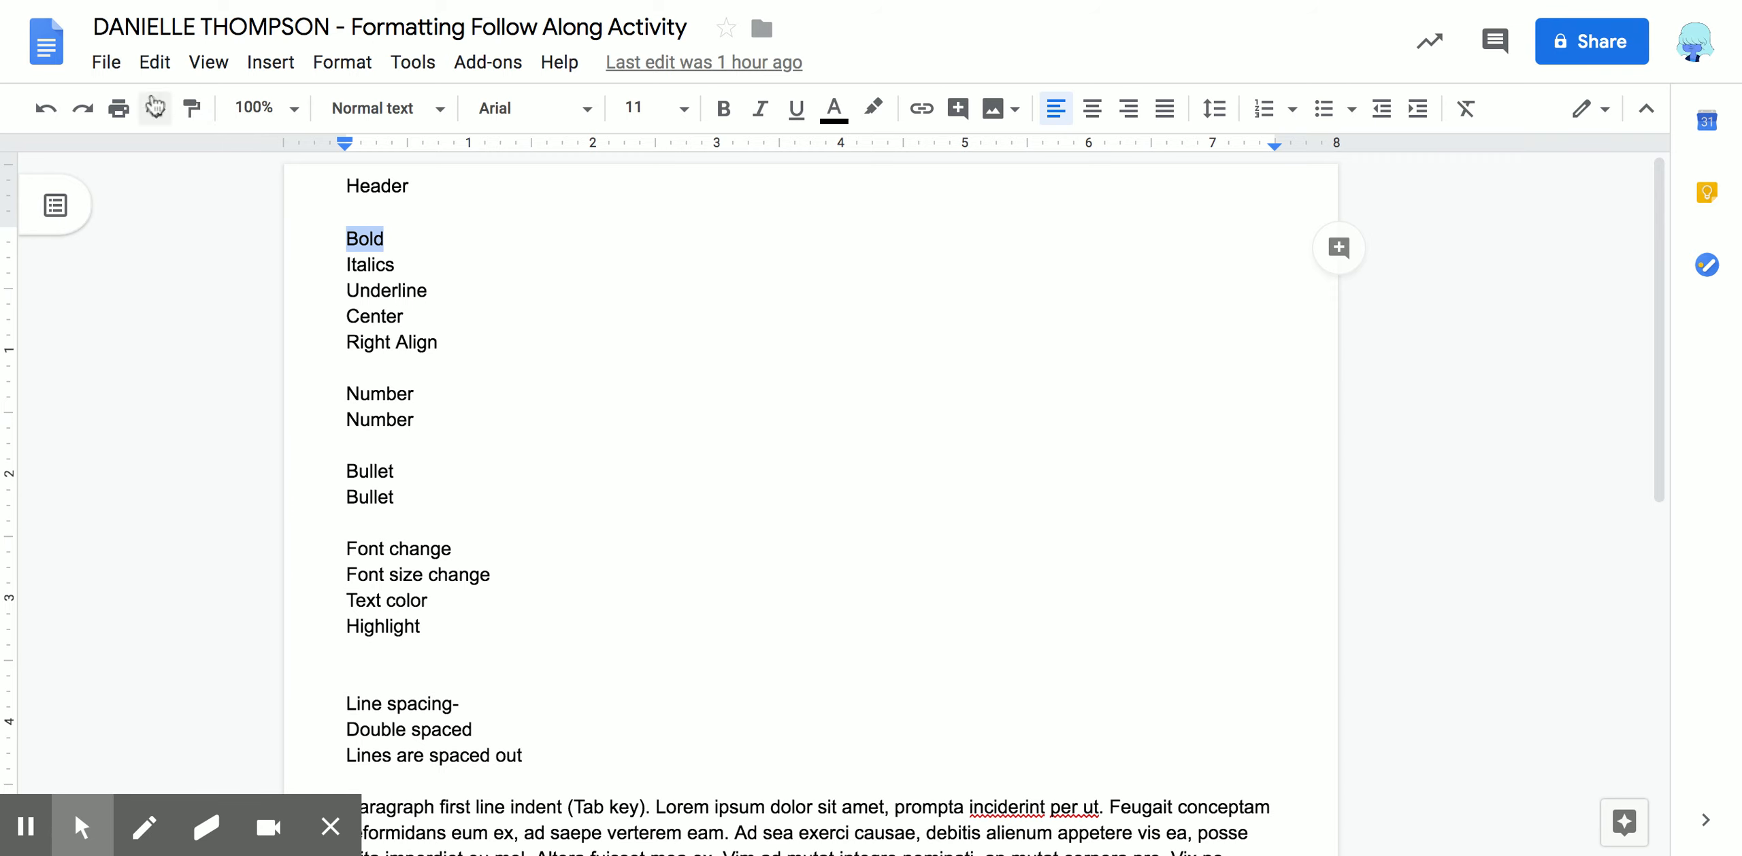
pyautogui.click(209, 66)
pyautogui.click(211, 68)
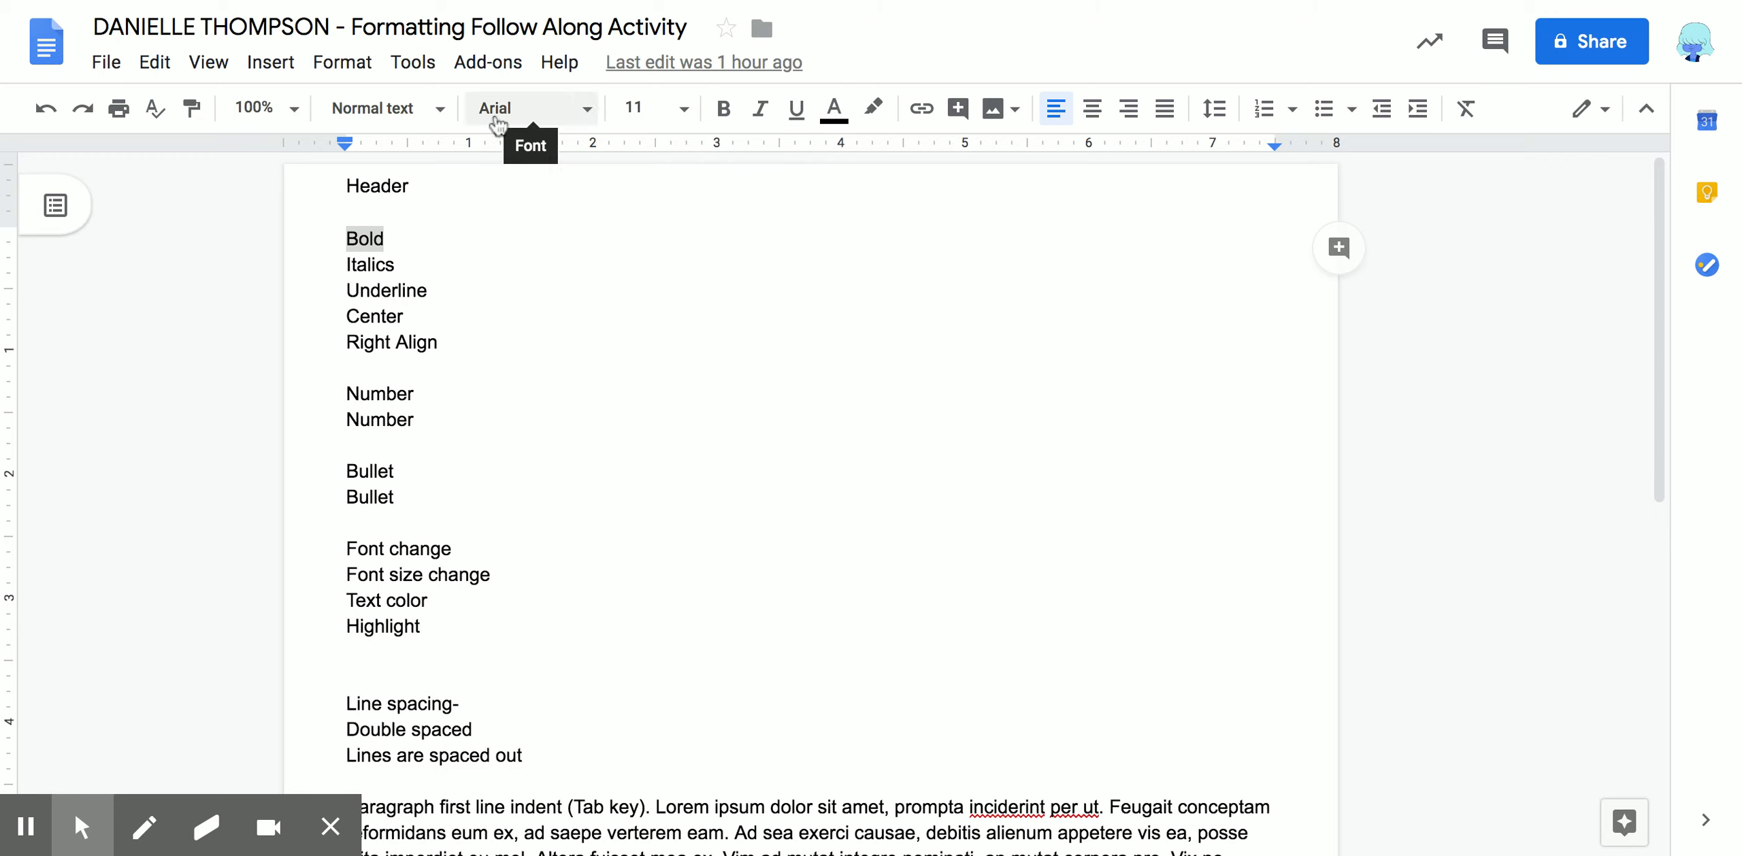
pyautogui.click(293, 117)
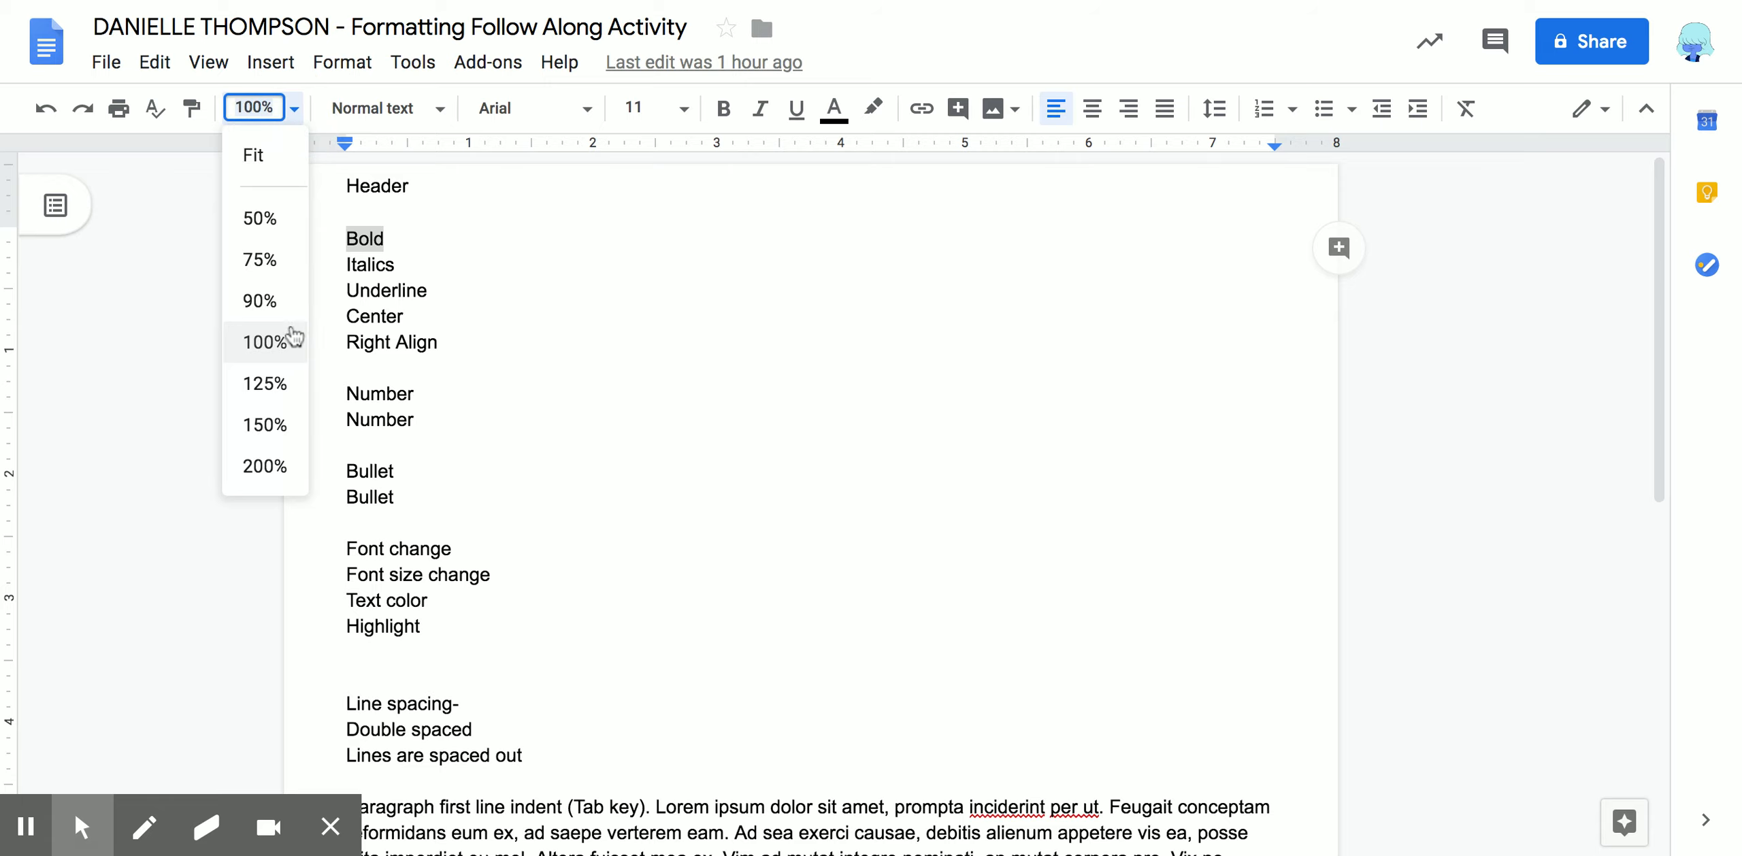
pyautogui.click(262, 424)
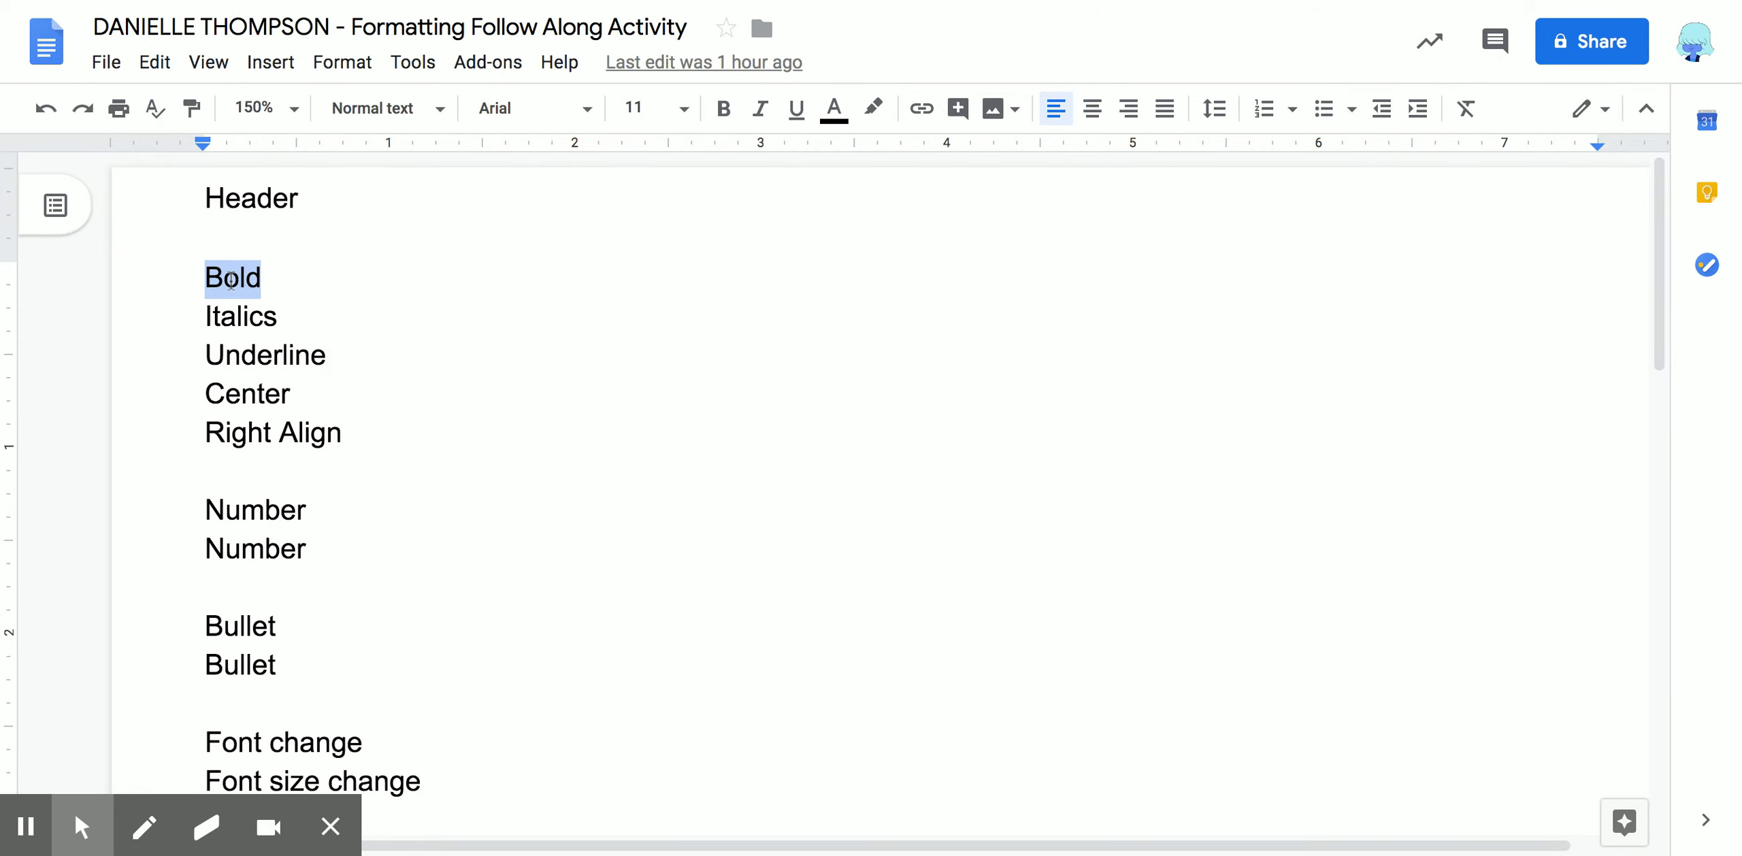
# Format the words "Bold", "Italics" and "Underline" each in the style it names
pyautogui.click(724, 109)
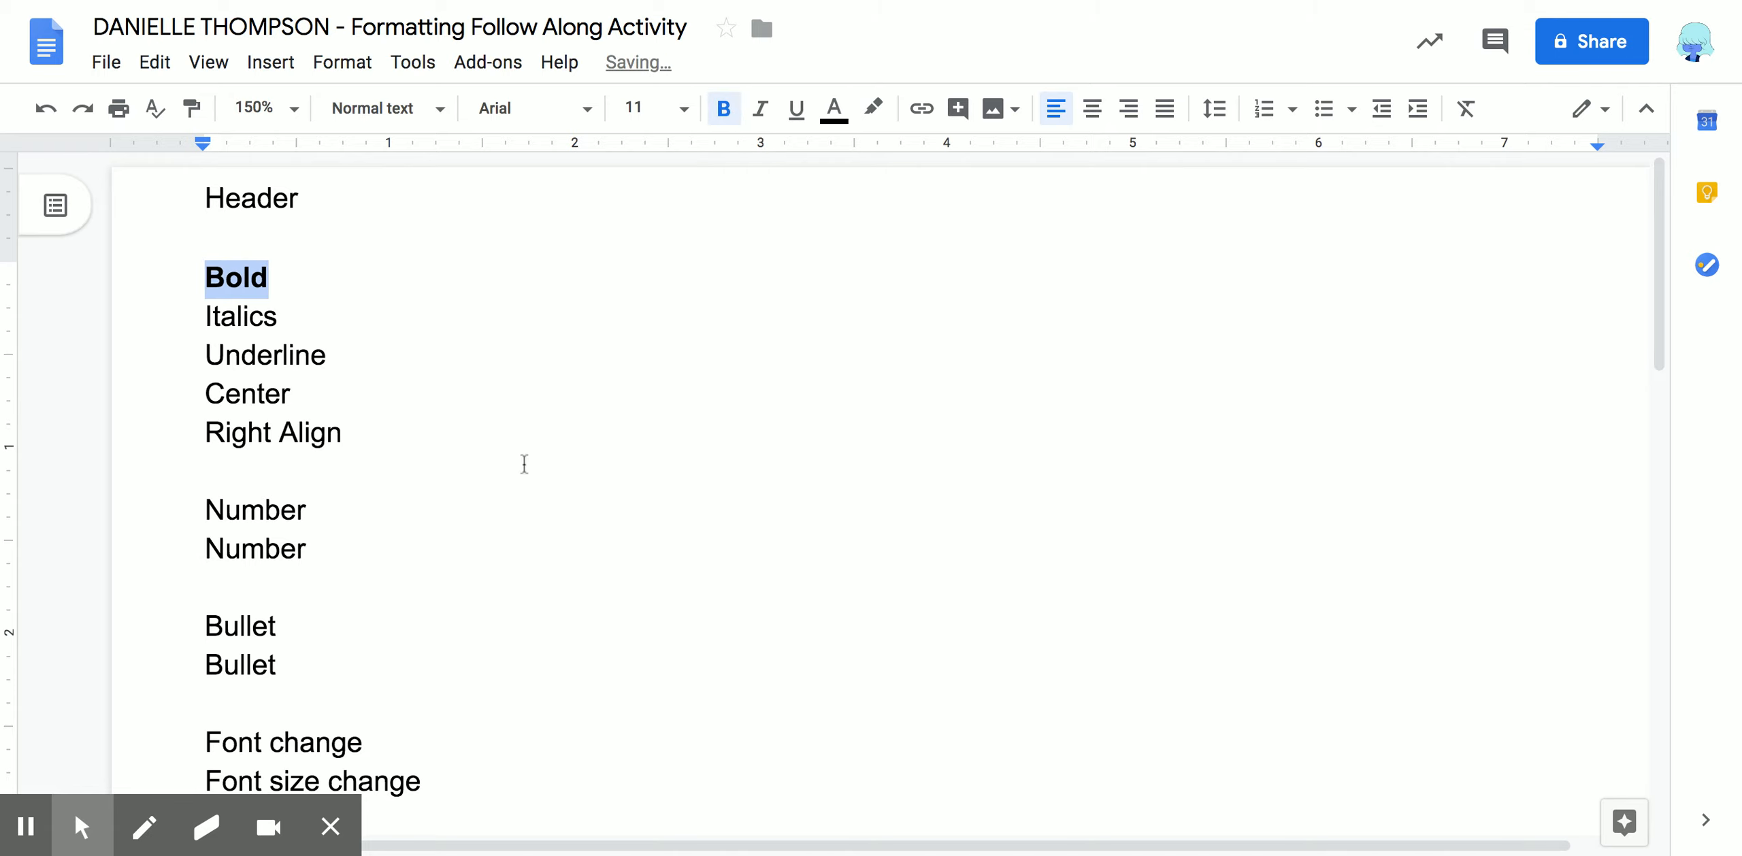
pyautogui.click(238, 317)
pyautogui.doubleClick(239, 317)
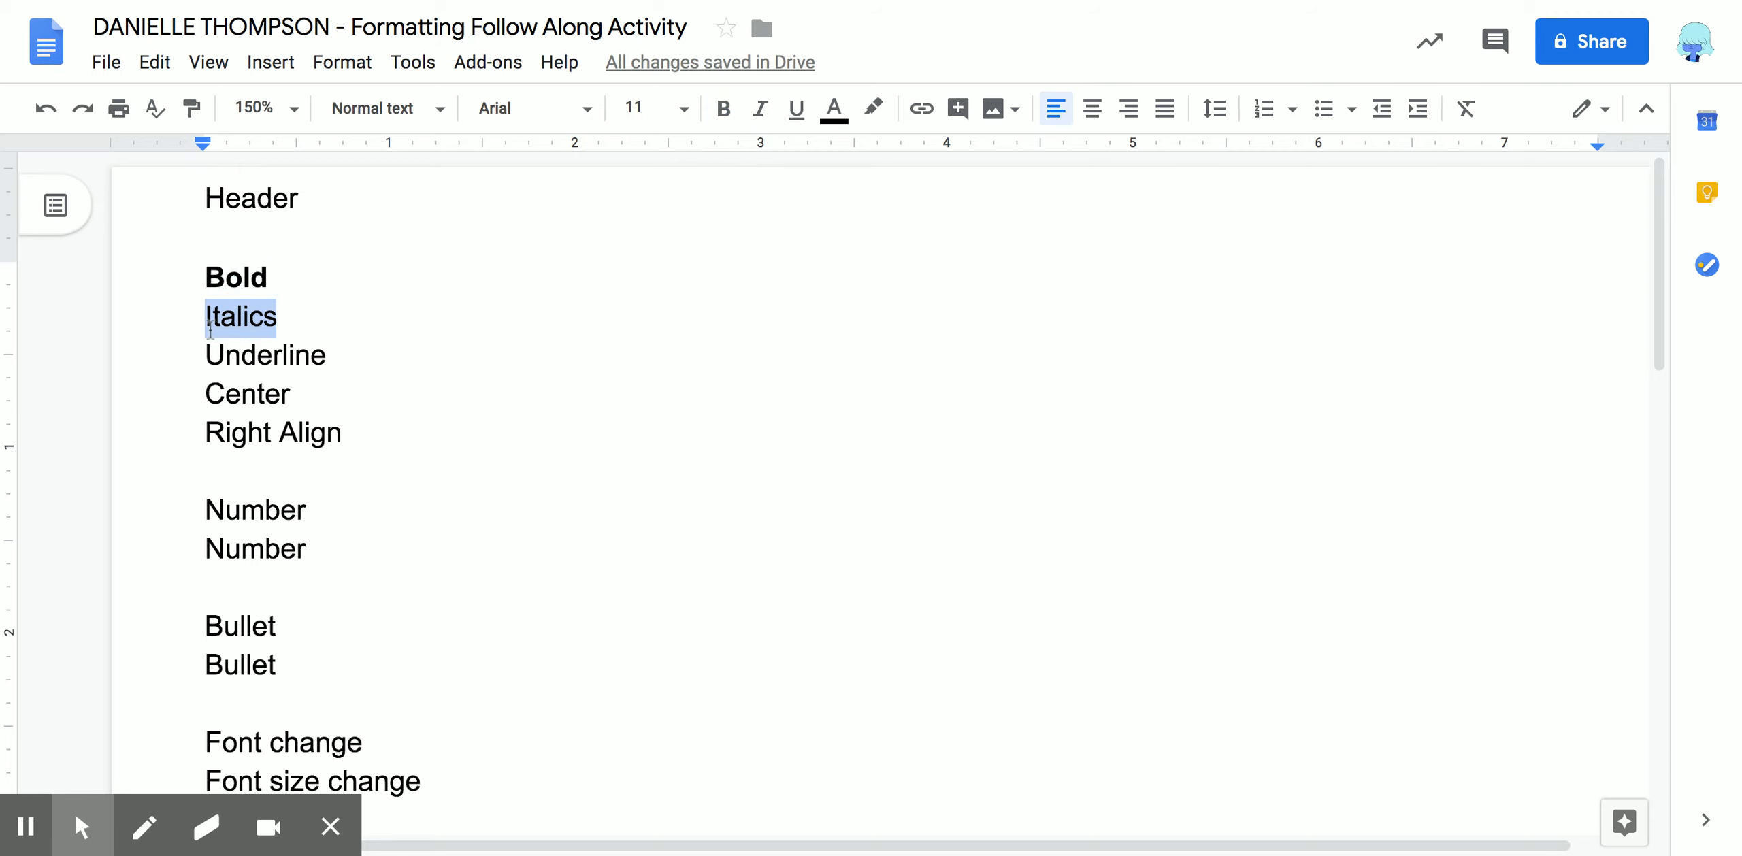
pyautogui.click(764, 114)
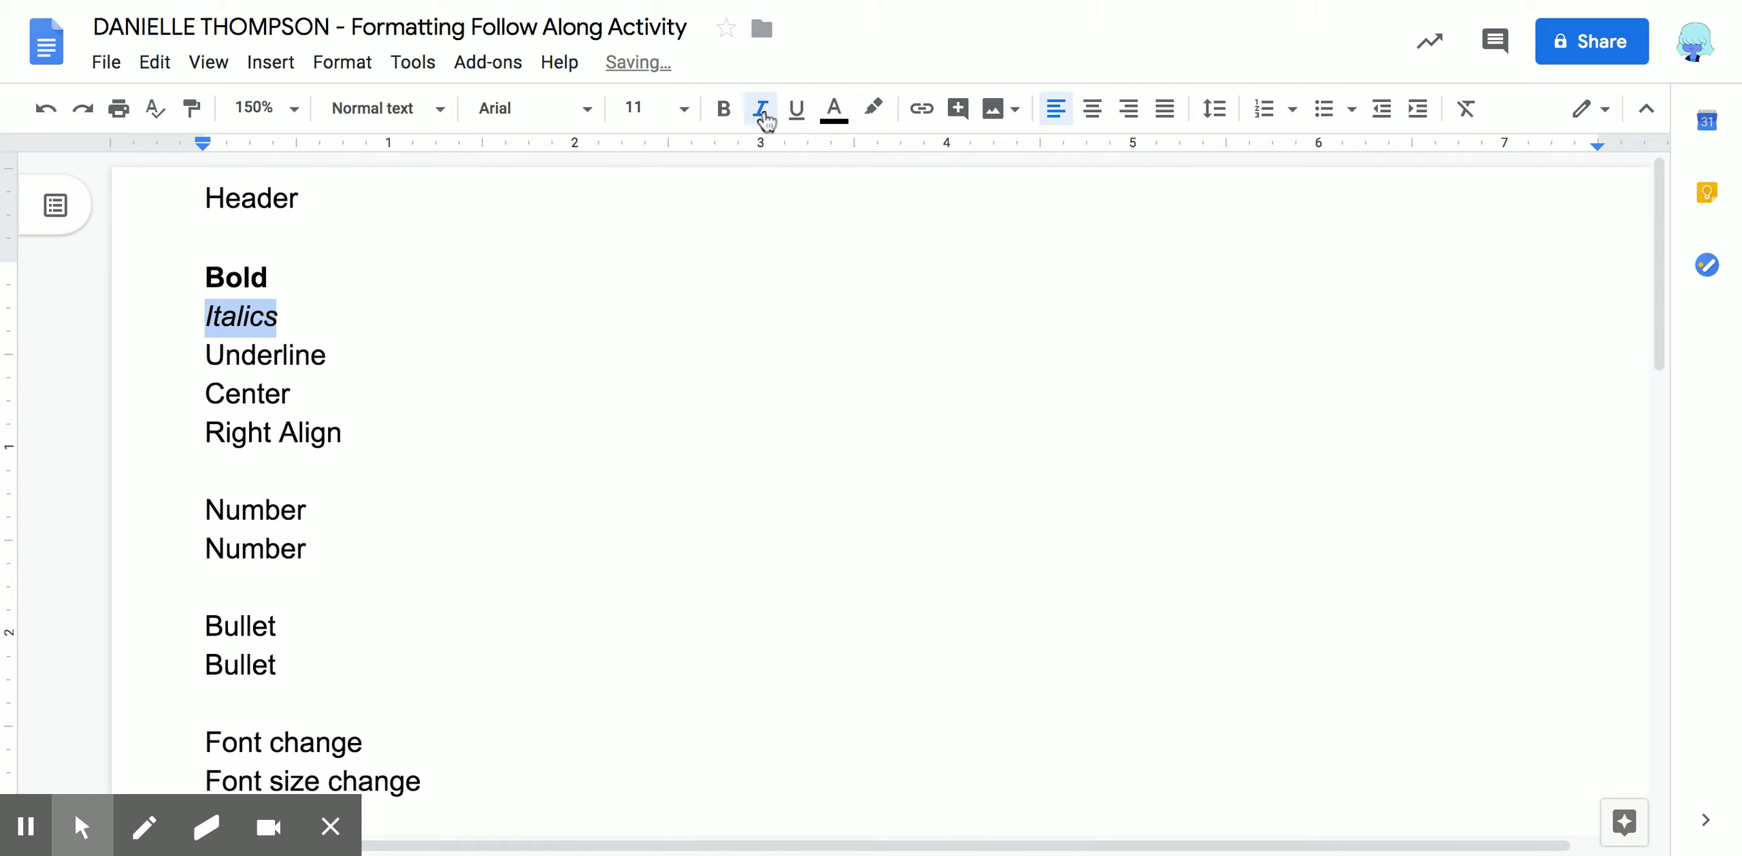
pyautogui.doubleClick(265, 357)
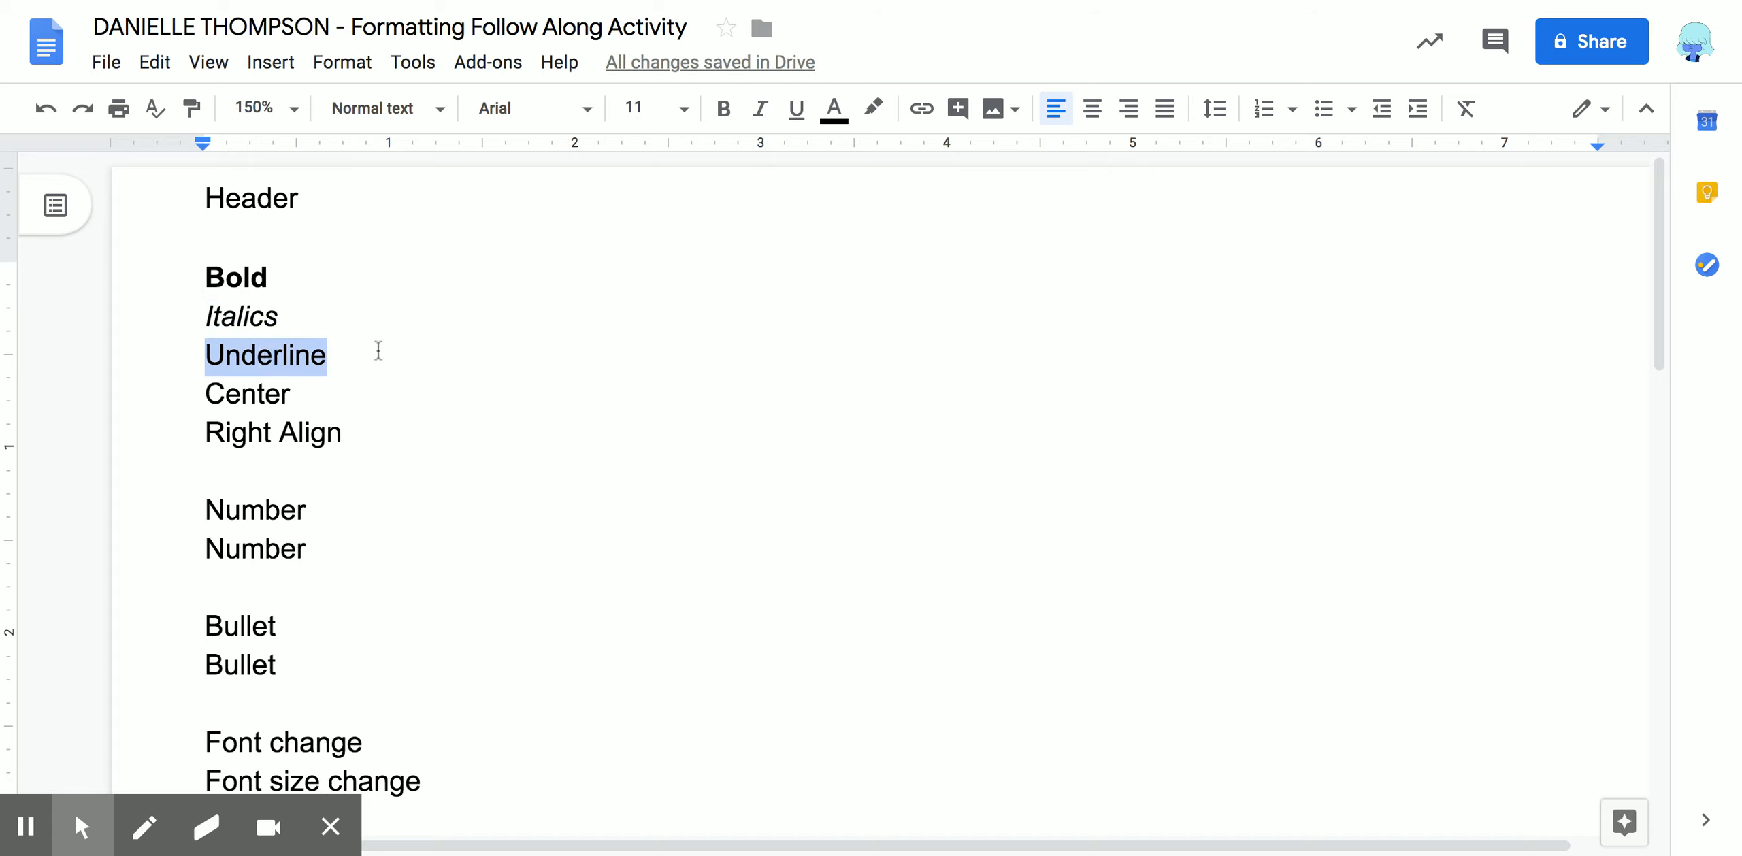
pyautogui.click(798, 110)
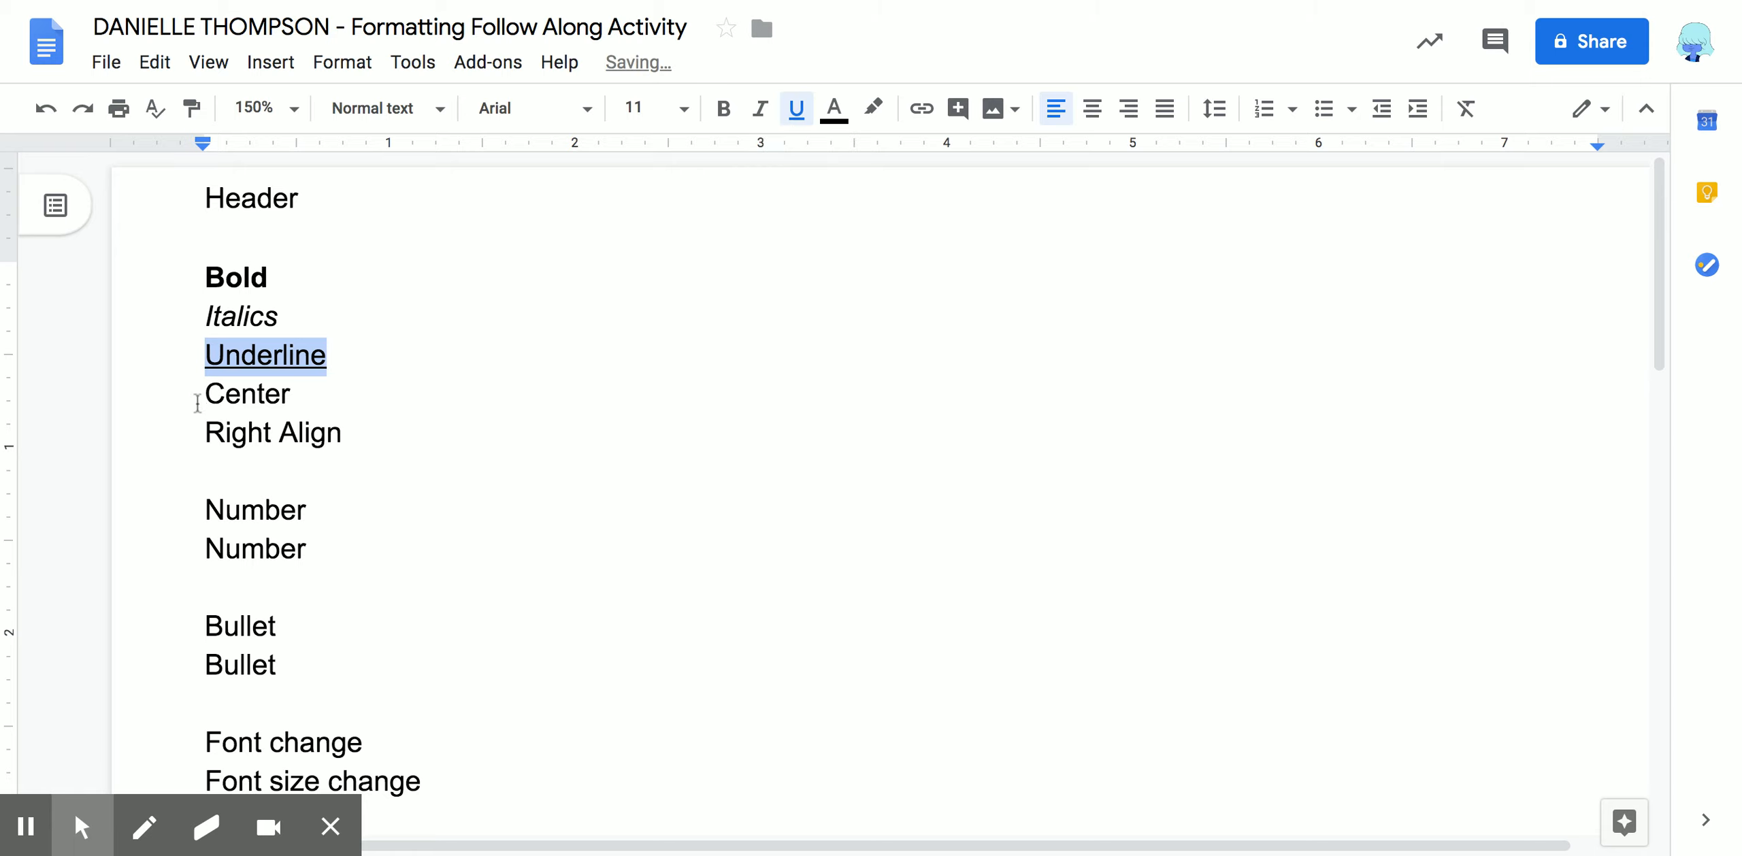
# Center the "Center" line and align the "Right Align" line to the right margin
pyautogui.click(225, 399)
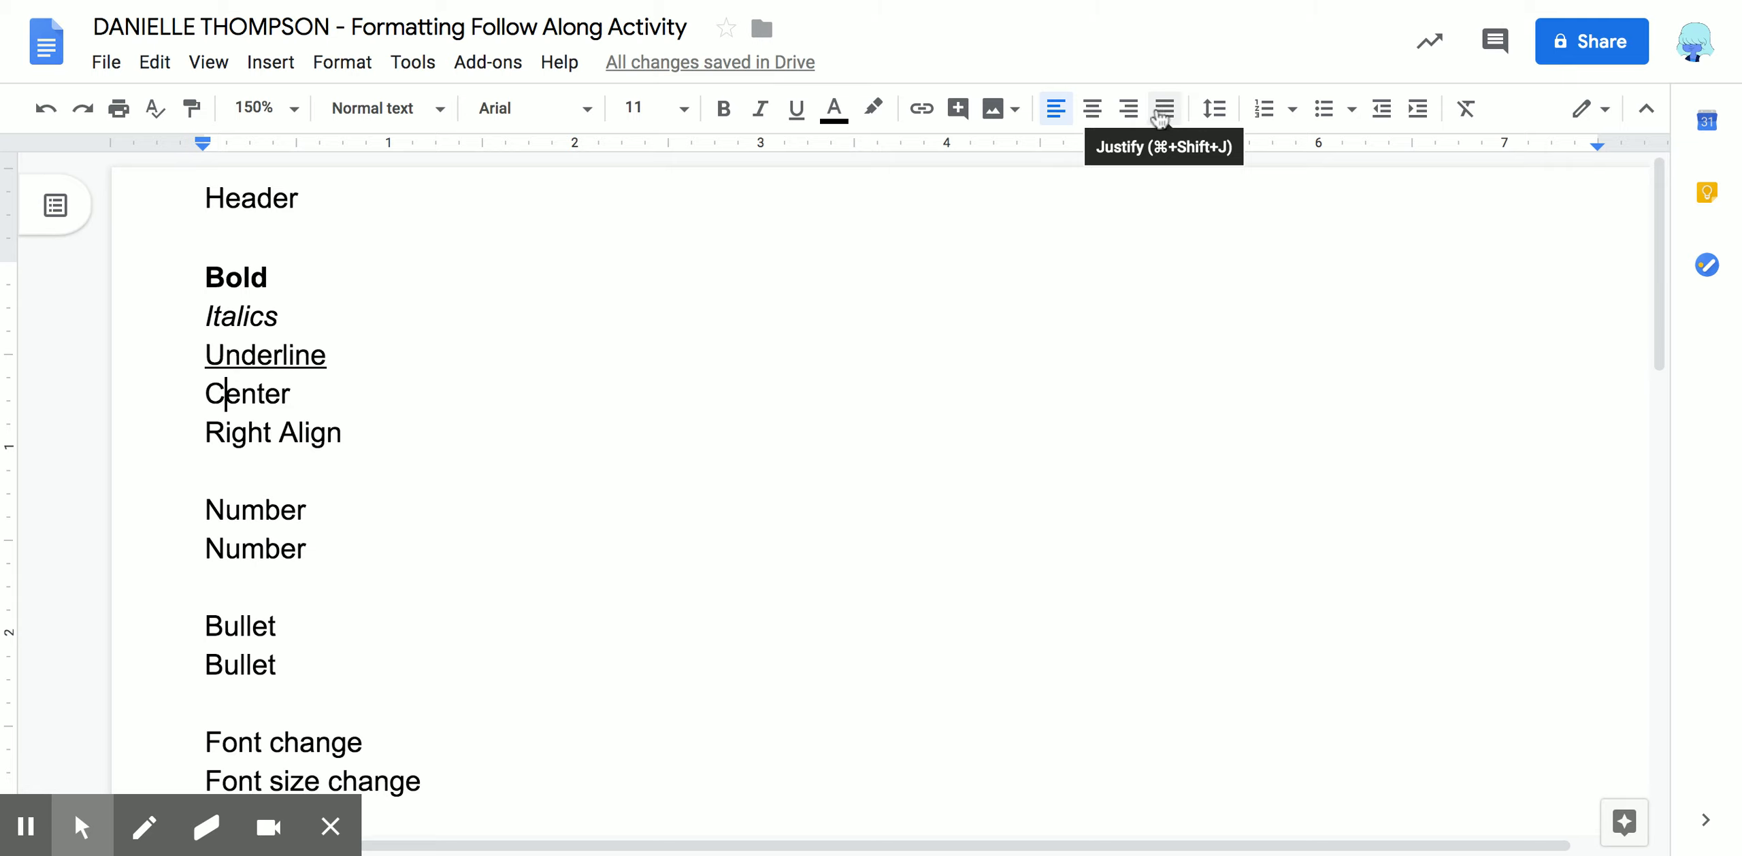
pyautogui.click(1093, 117)
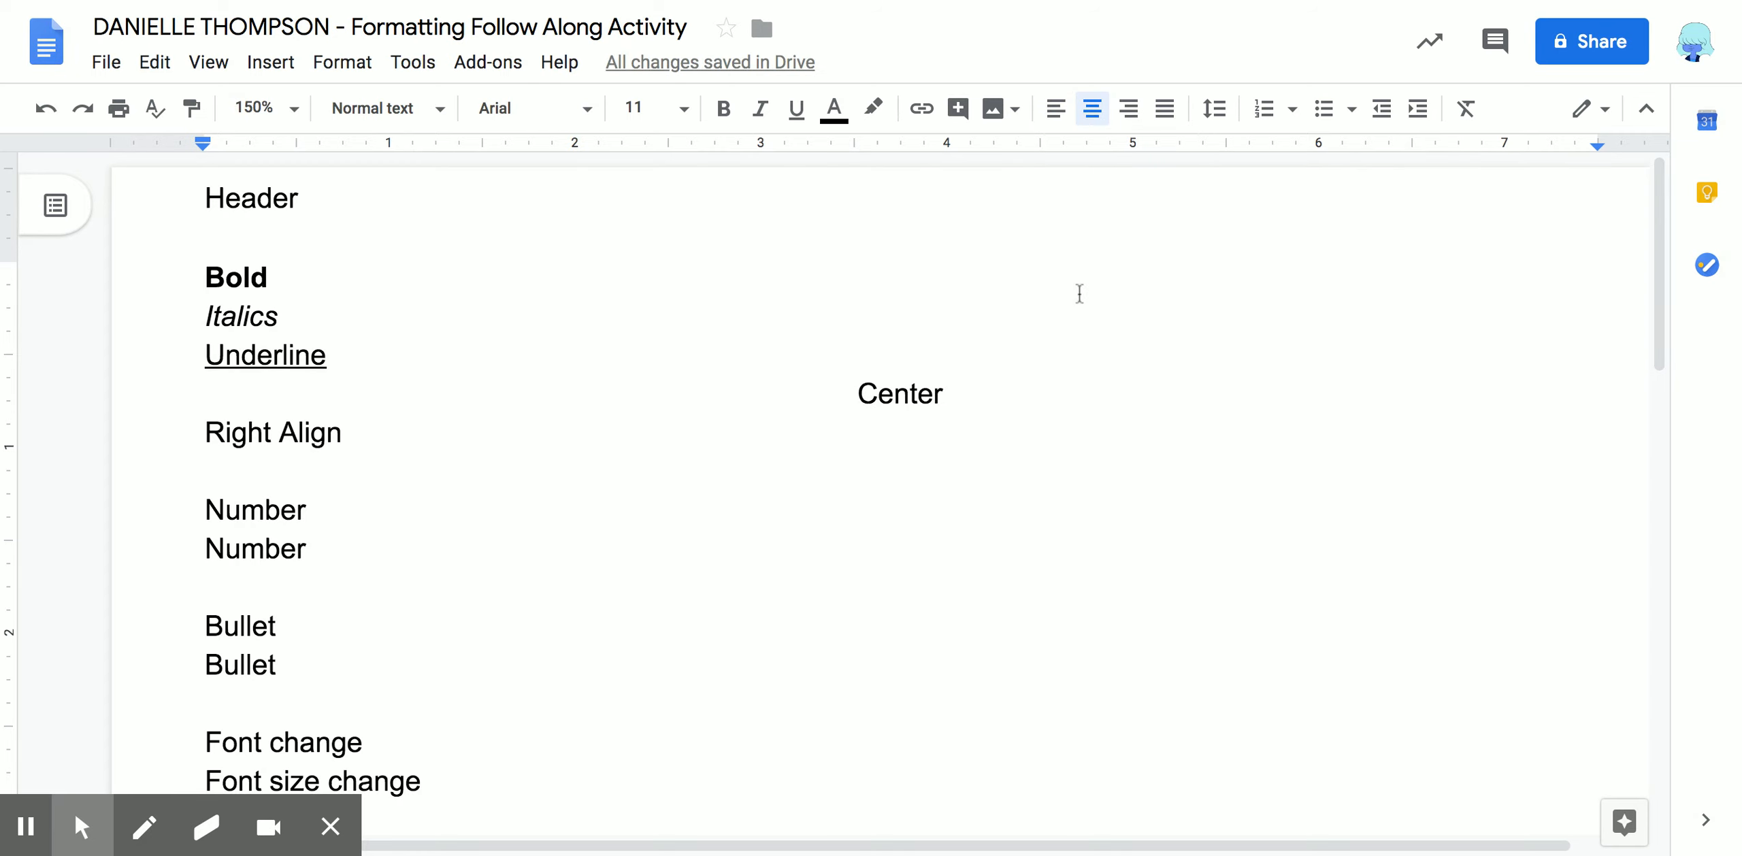
pyautogui.click(220, 443)
pyautogui.click(1129, 116)
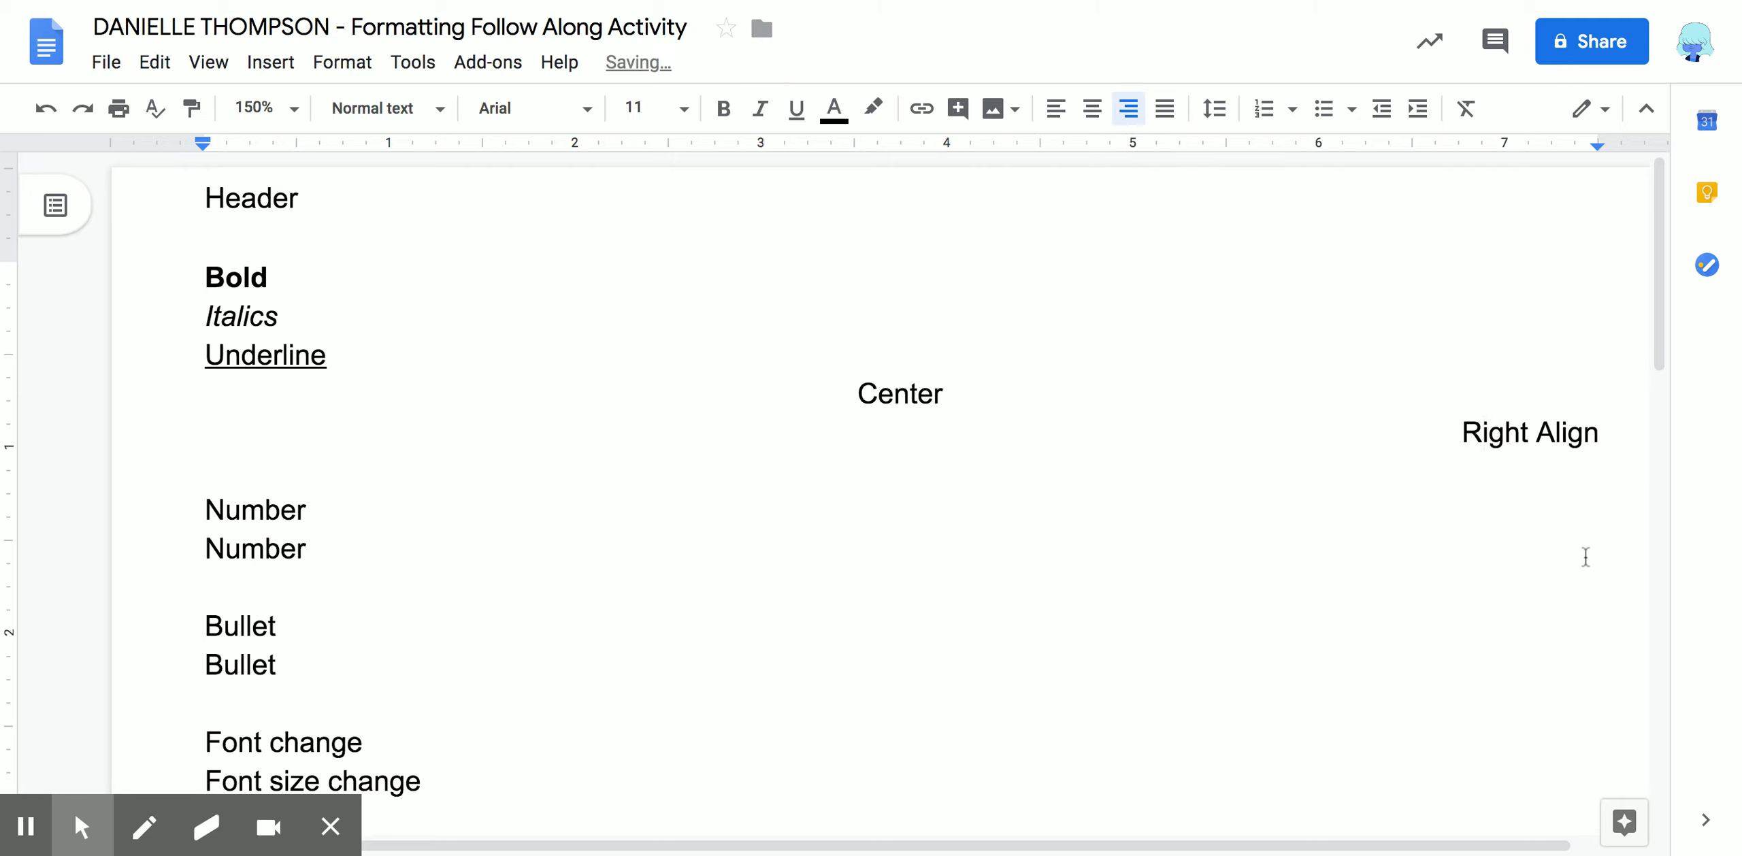
# Try entering extra text in front of "Right Align" and delete it again
pyautogui.click(1441, 438)
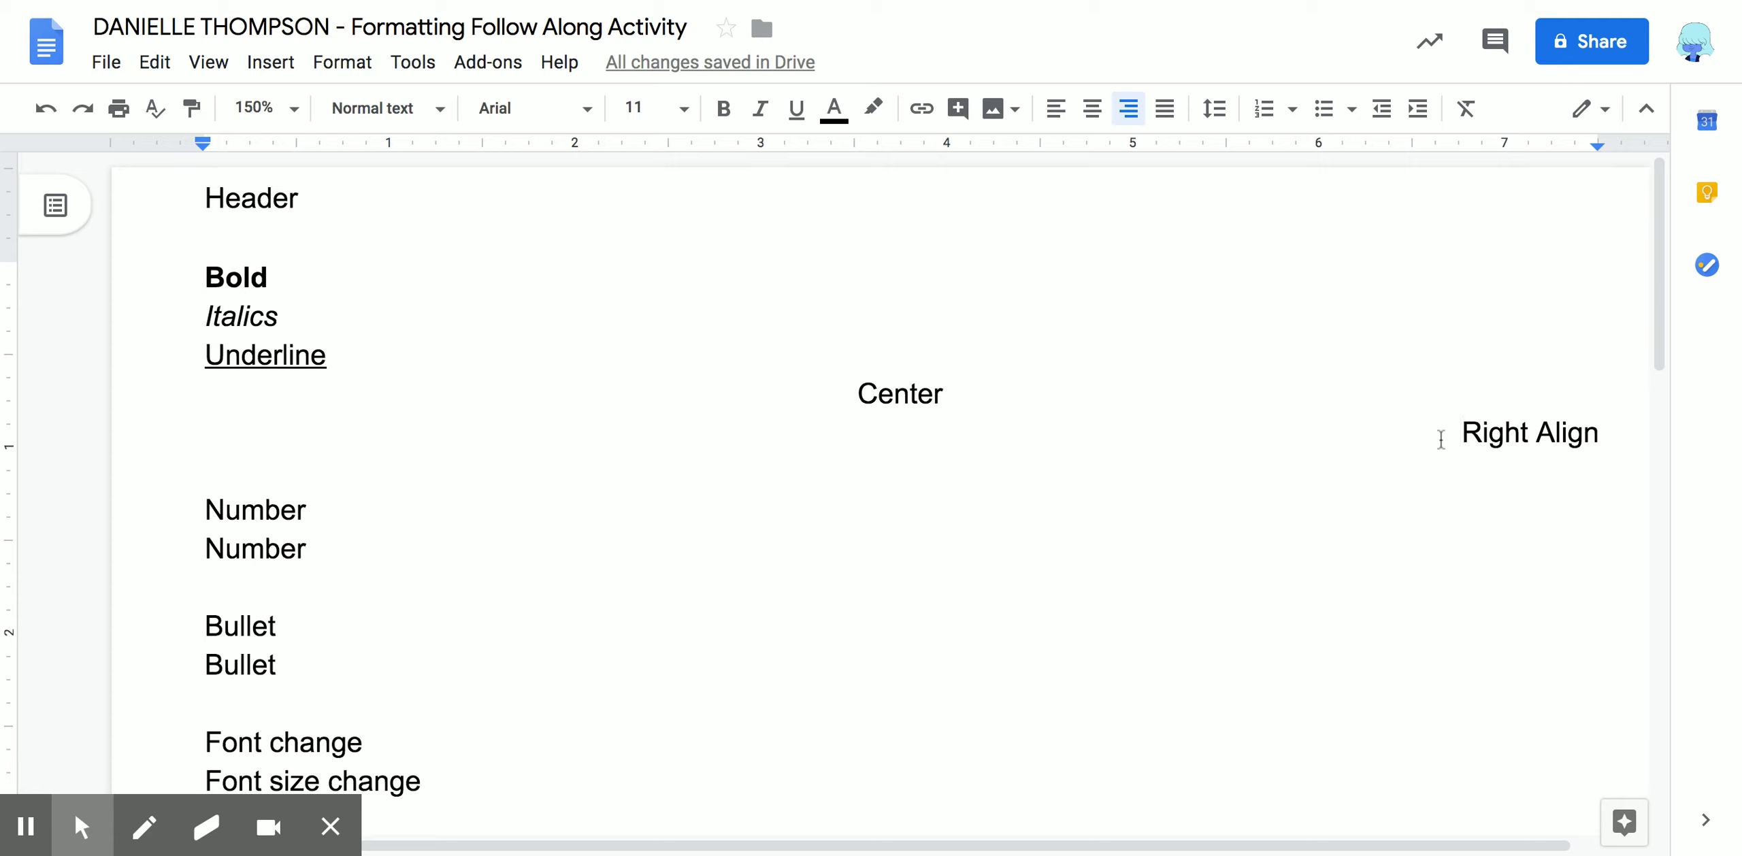
pyautogui.write('Type meo')
pyautogui.press('BackSpace')
pyautogui.press('BackSpace')
pyautogui.press('BackSpace')
pyautogui.press('BackSpace')
pyautogui.press('BackSpace')
pyautogui.press('BackSpace')
pyautogui.press('BackSpace')
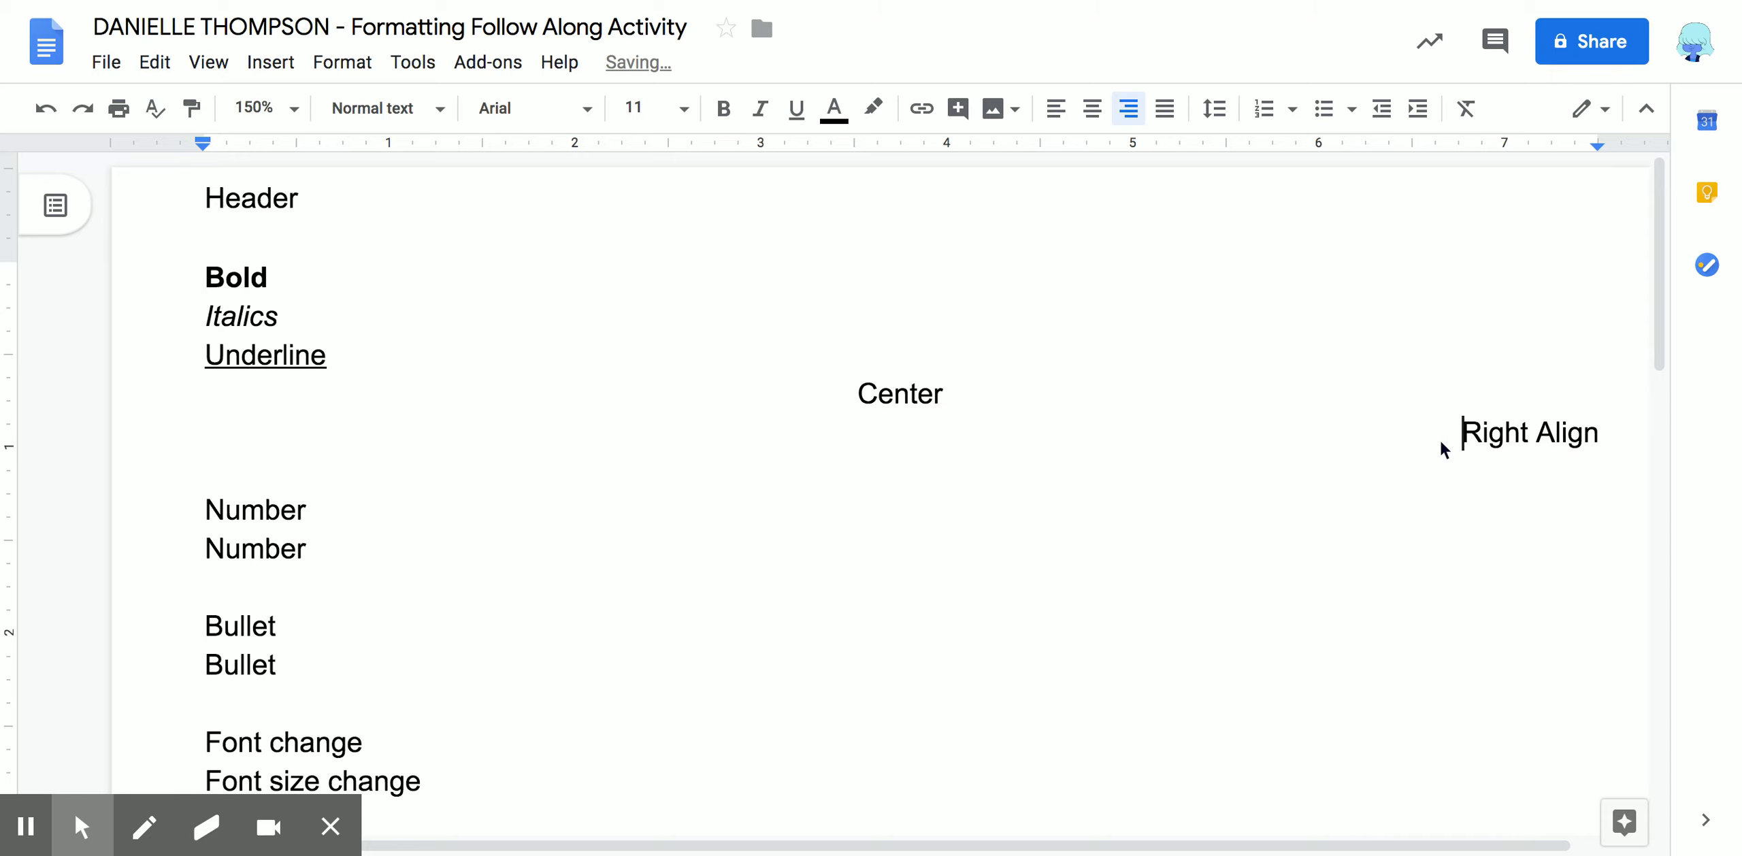
# Try adding the text "typing moere" directly after "Center" and delete it again
pyautogui.click(968, 401)
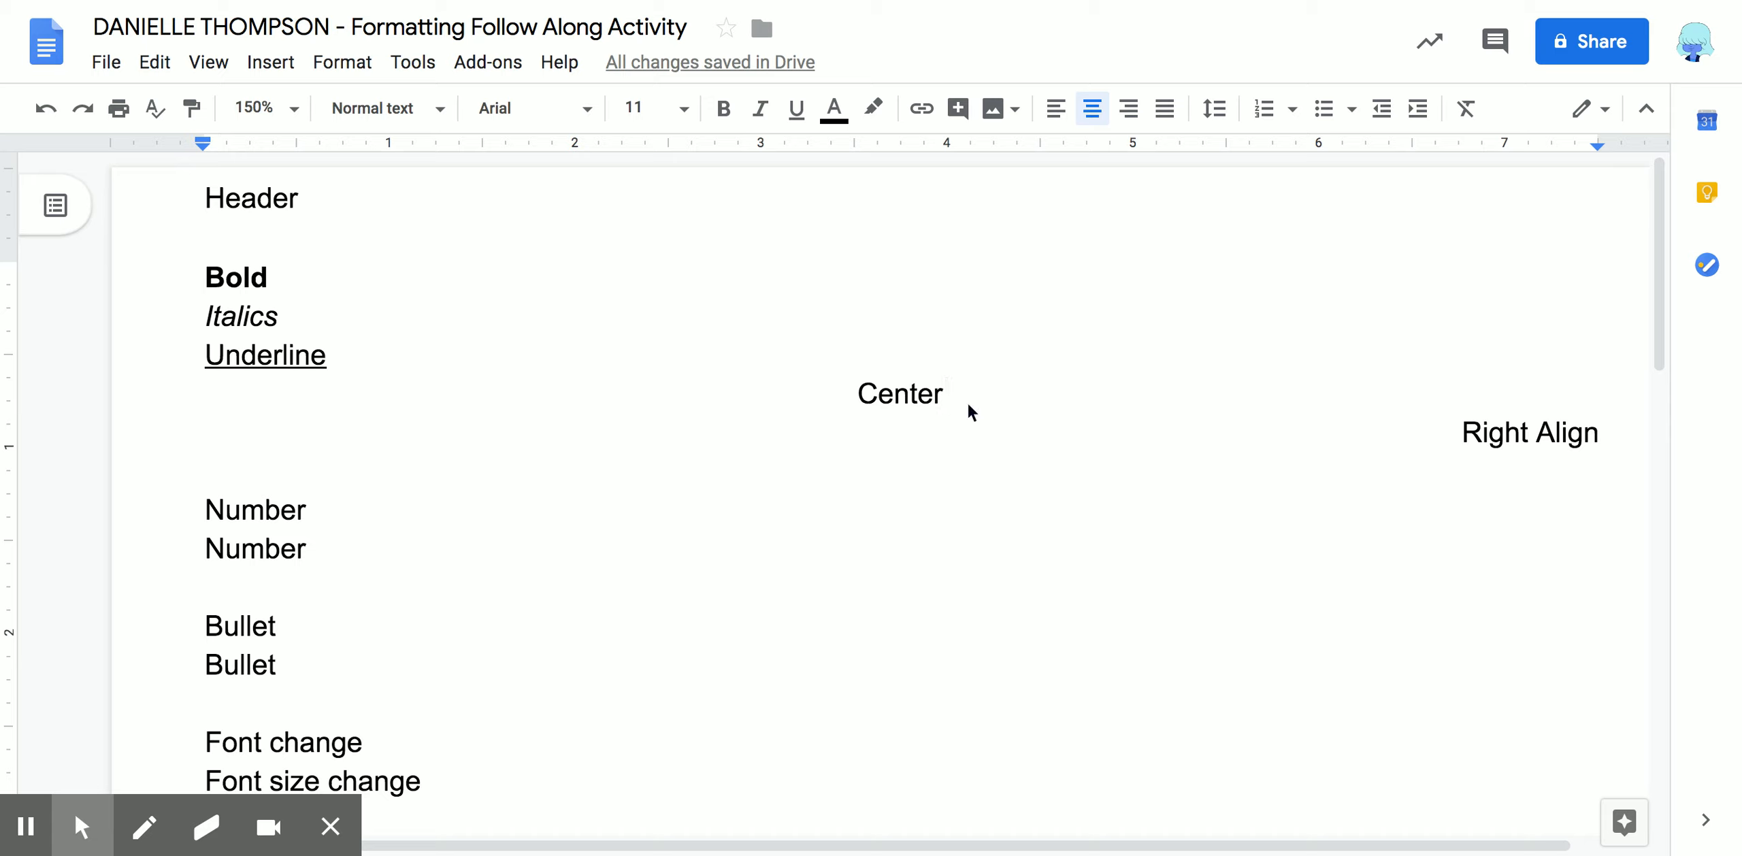
pyautogui.write('typing ')
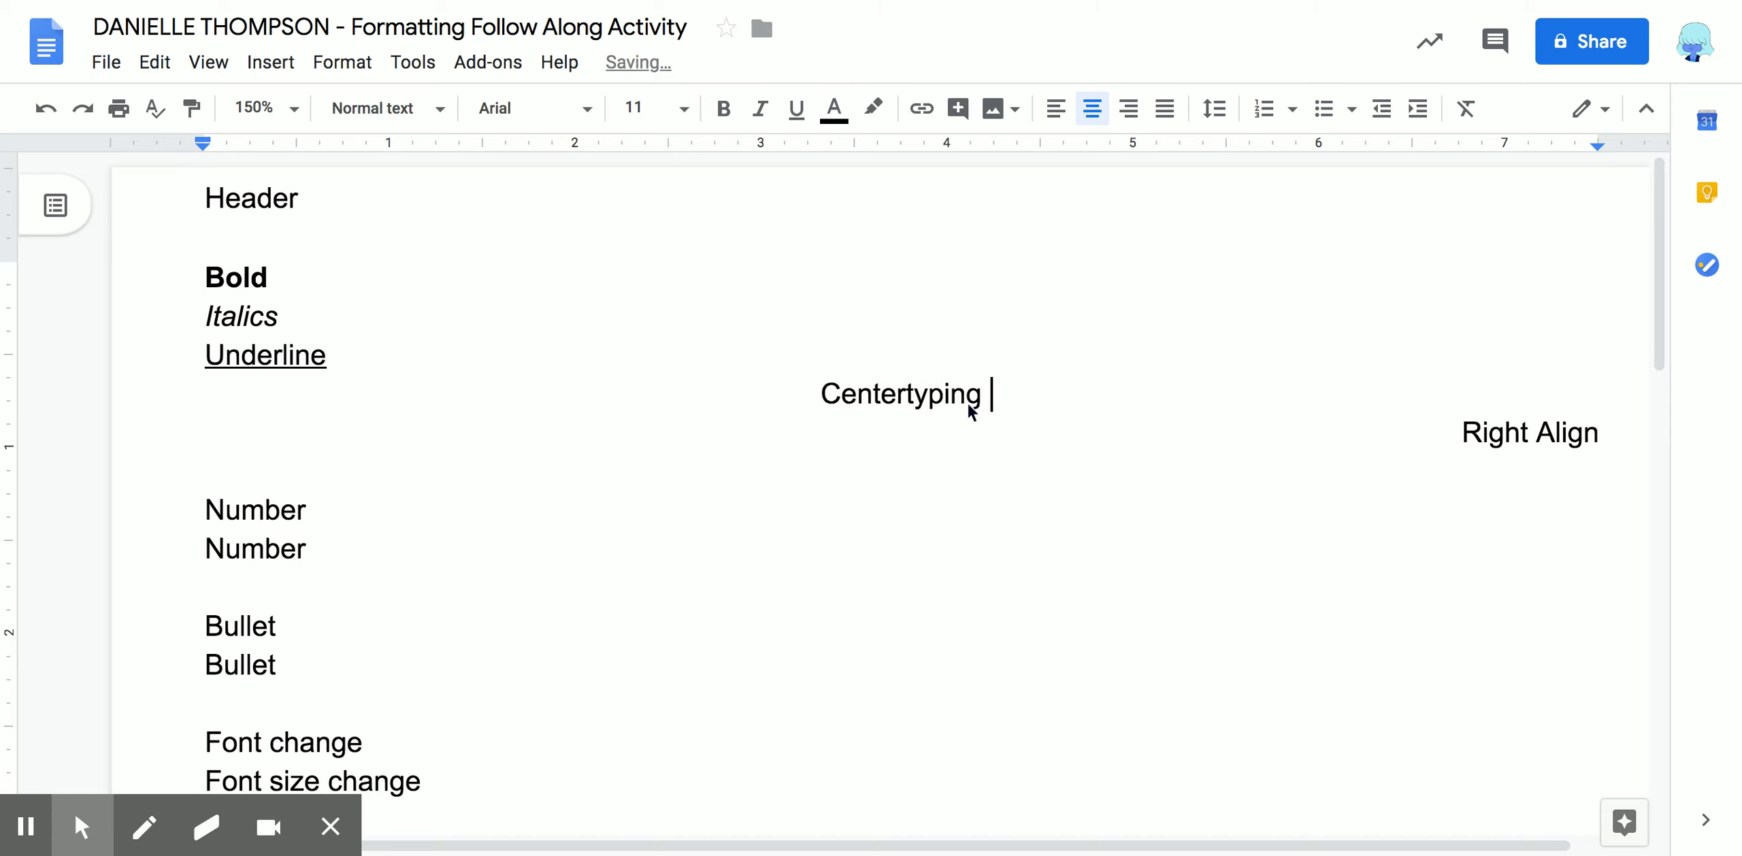
pyautogui.write('moere')
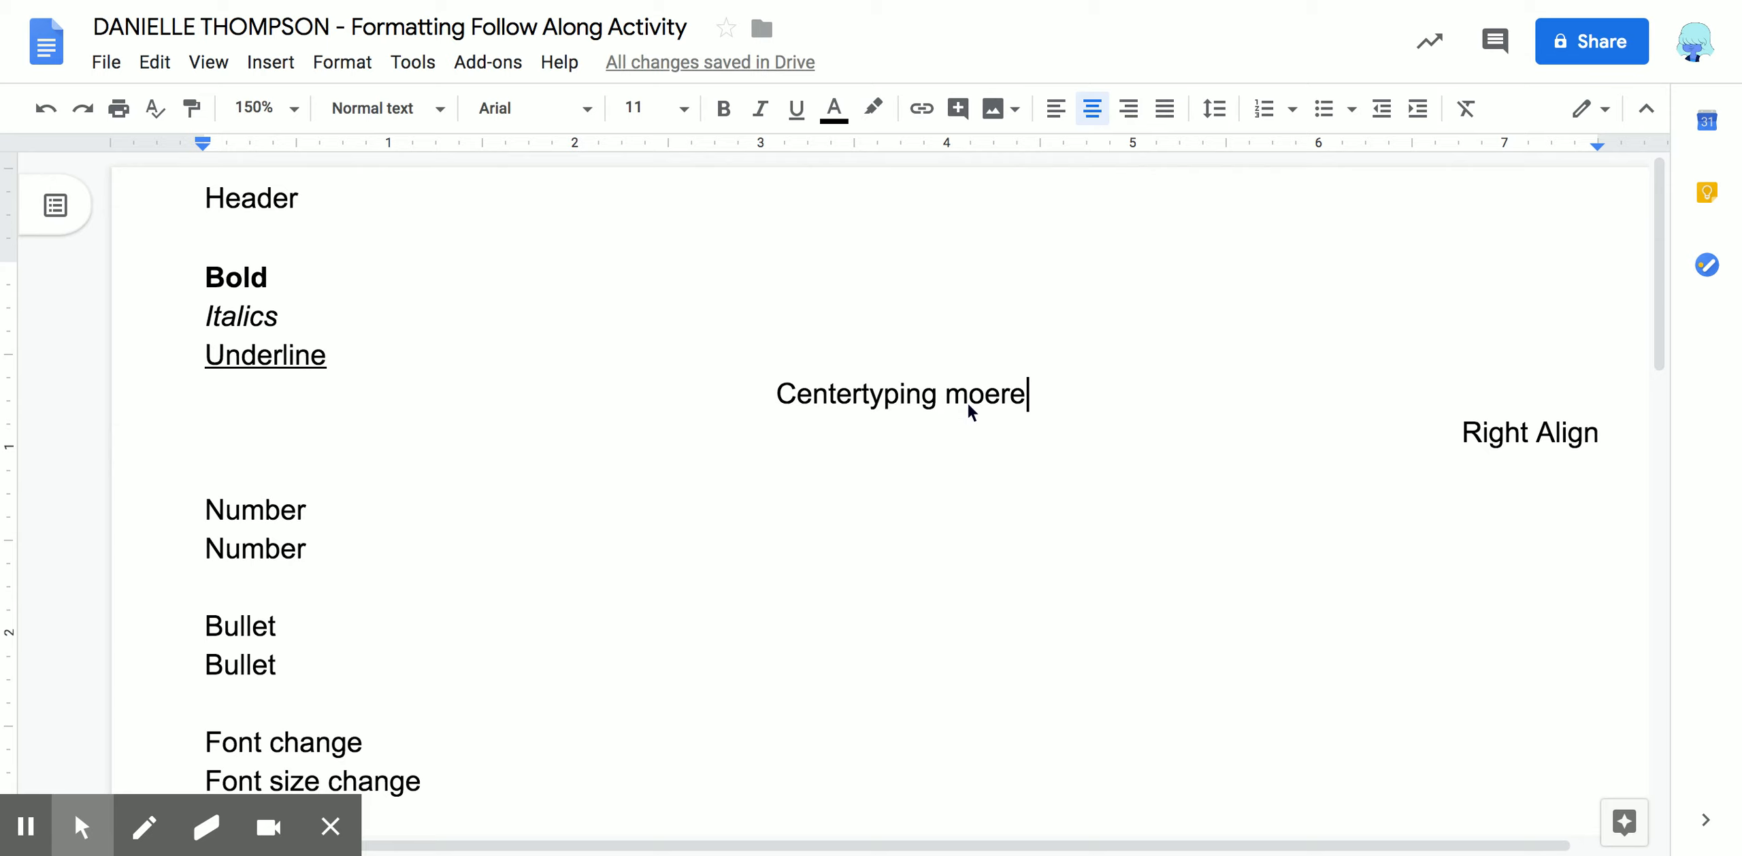
pyautogui.press('BackSpace')
pyautogui.press('BackSpace')
pyautogui.press('BackSpace')
pyautogui.press('BackSpace')
pyautogui.press('BackSpace')
pyautogui.press('BackSpace')
pyautogui.press('BackSpace')
pyautogui.press('BackSpace')
pyautogui.press('BackSpace')
pyautogui.press('BackSpace')
pyautogui.press('BackSpace')
pyautogui.press('BackSpace')
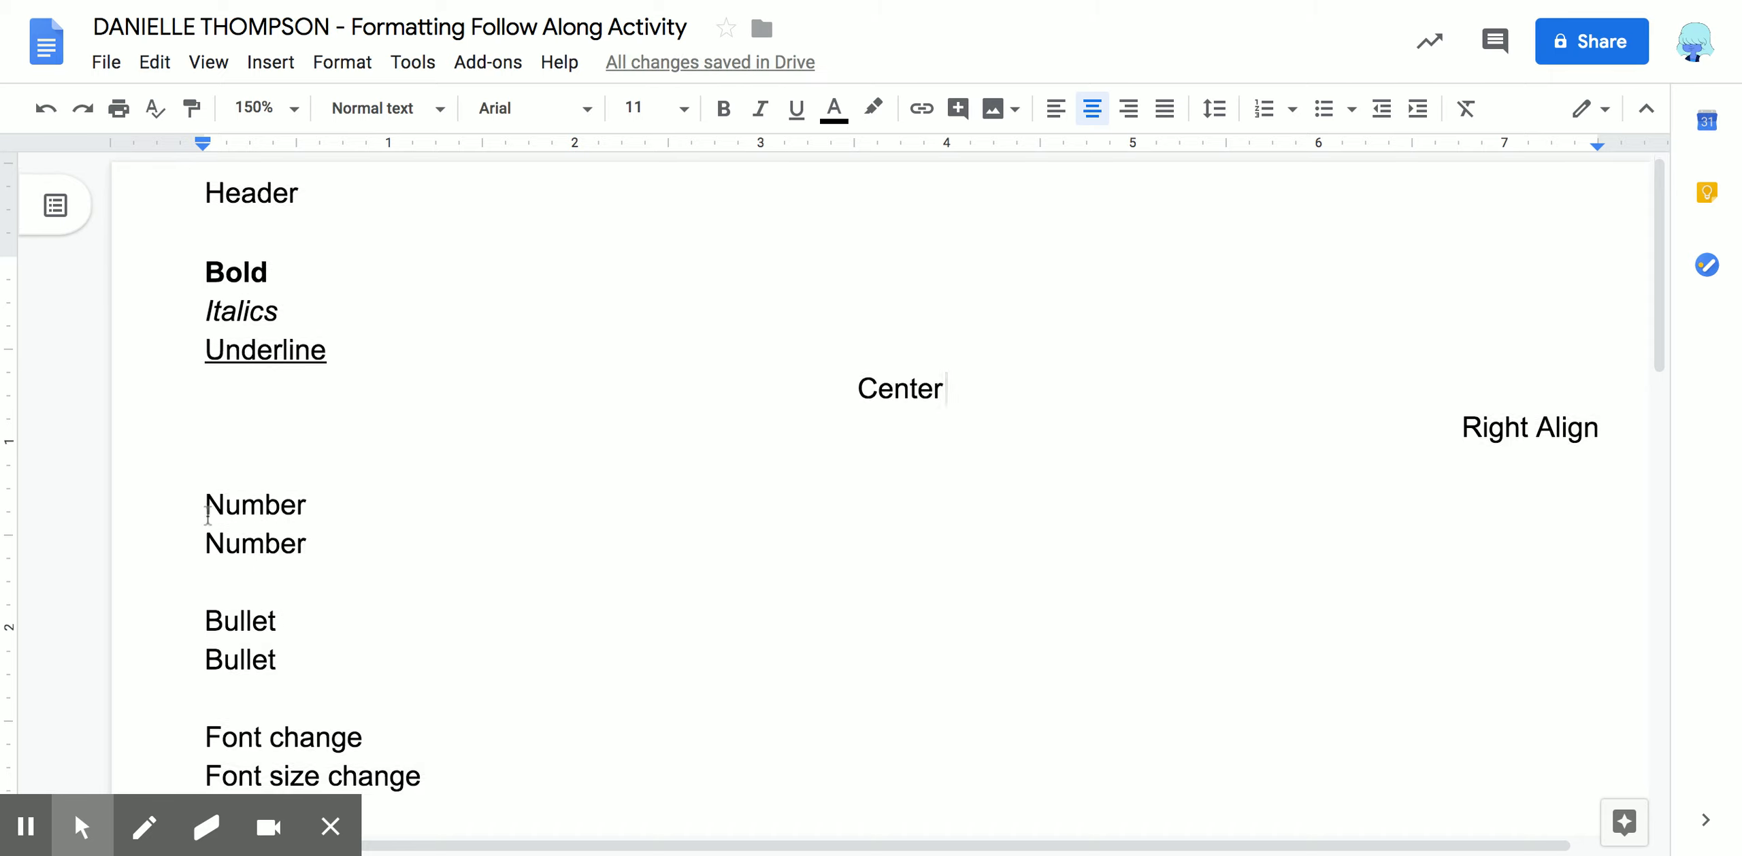
# Turn the two "Number" lines into a numbered list
pyautogui.scroll(-1, 207, 514)
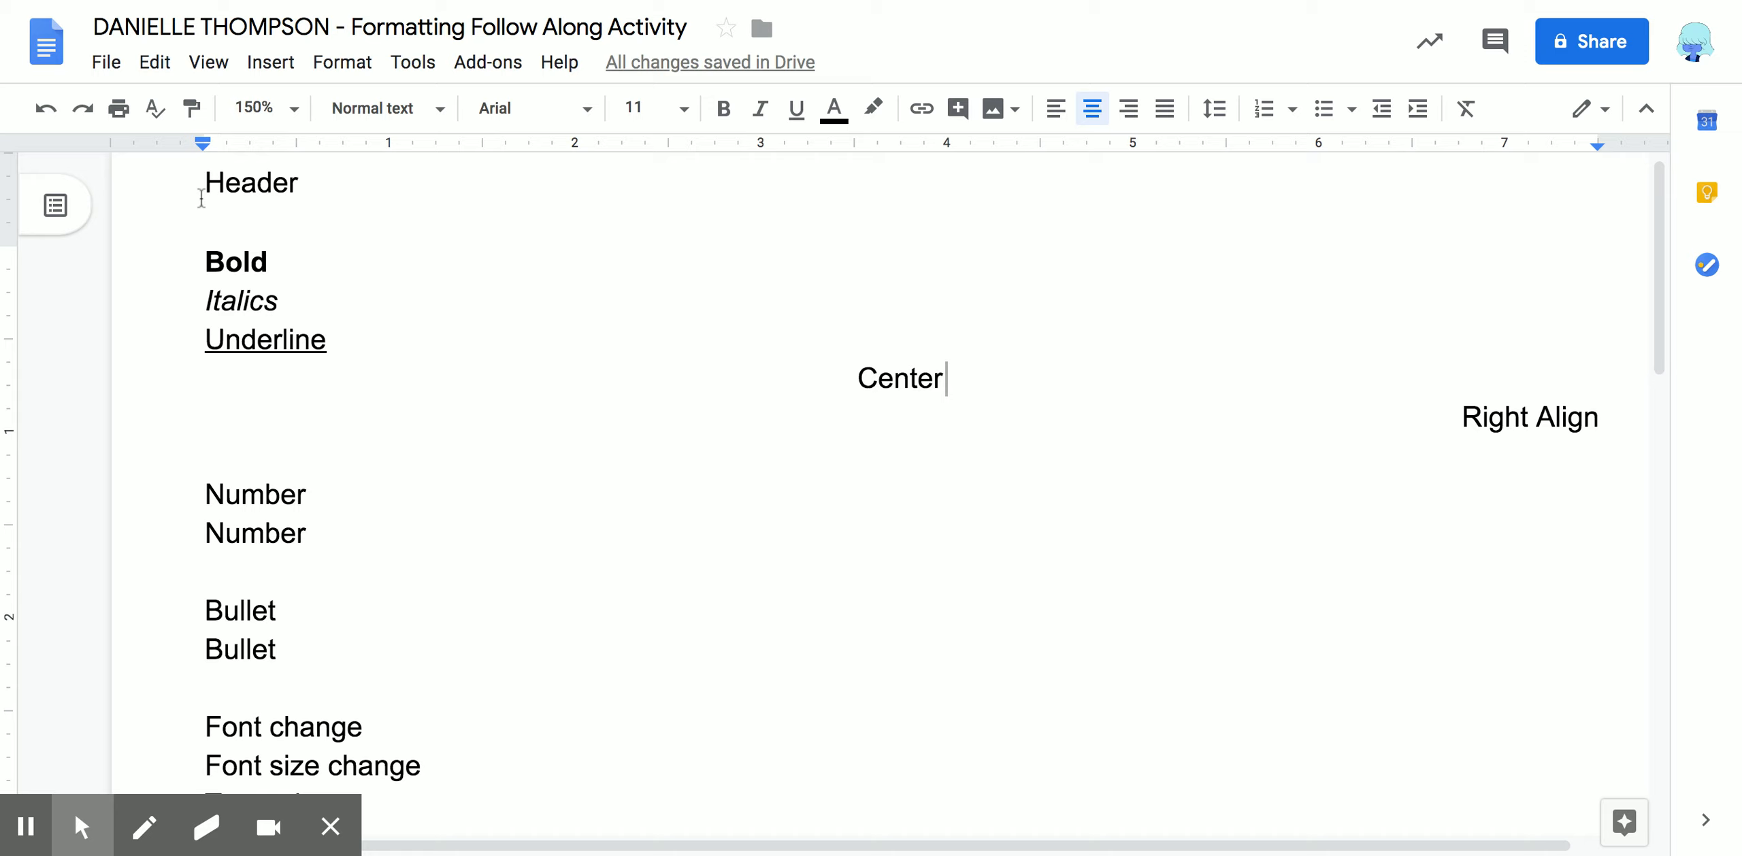
pyautogui.scroll(-1, 197, 517)
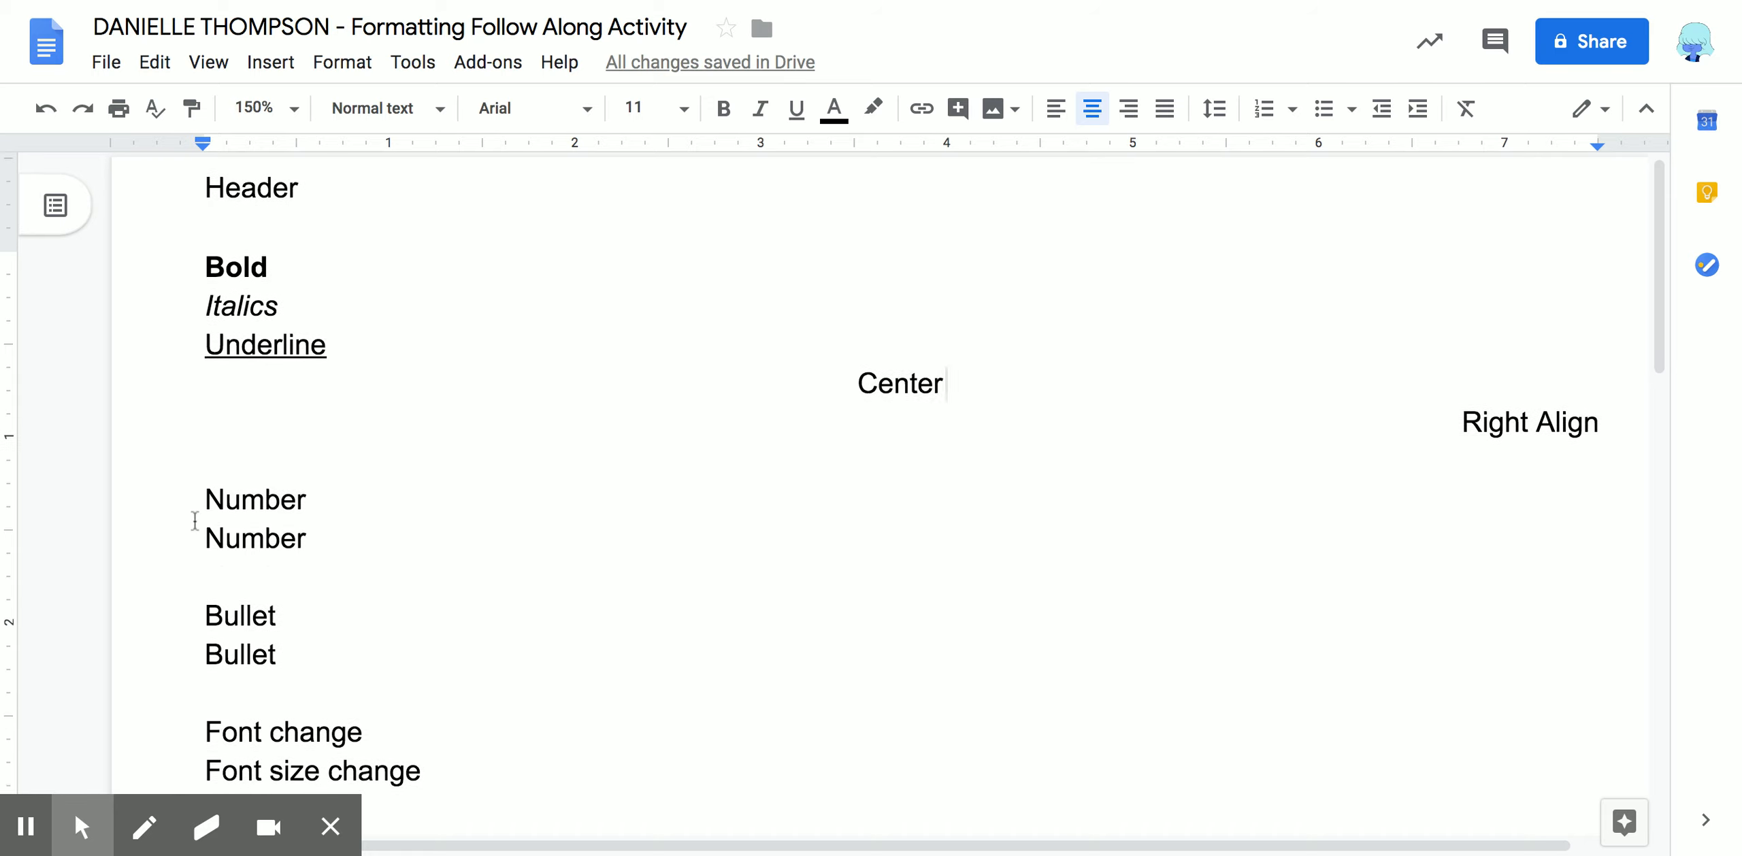
pyautogui.scroll(-2, 194, 522)
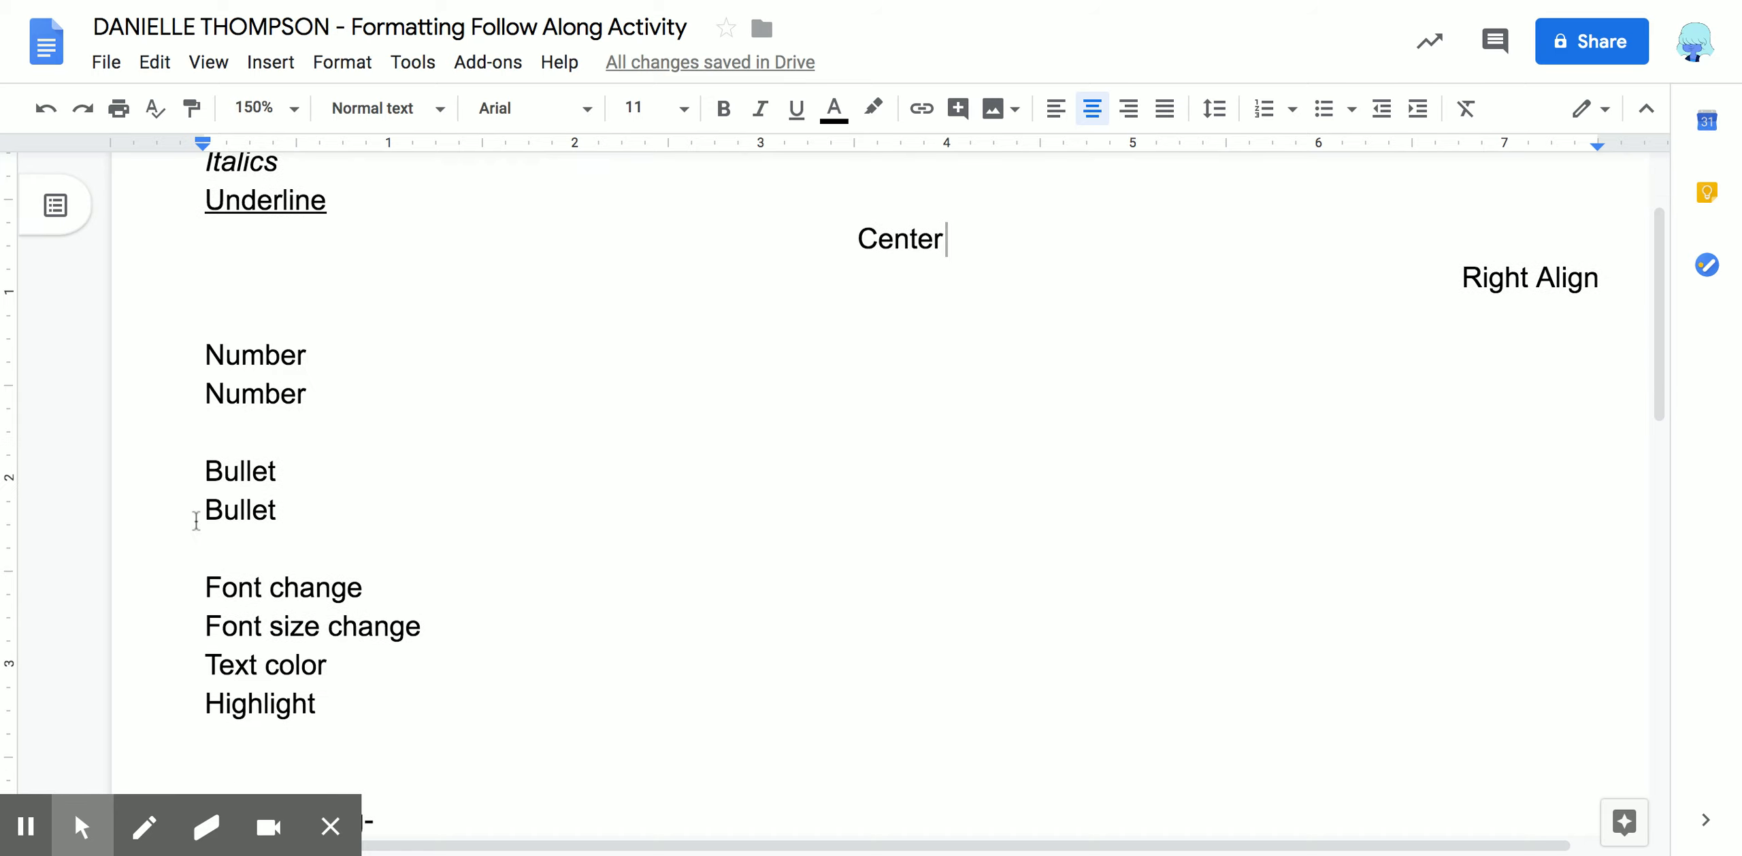
pyautogui.click(204, 357)
pyautogui.moveTo(204, 357); pyautogui.dragTo(313, 398)
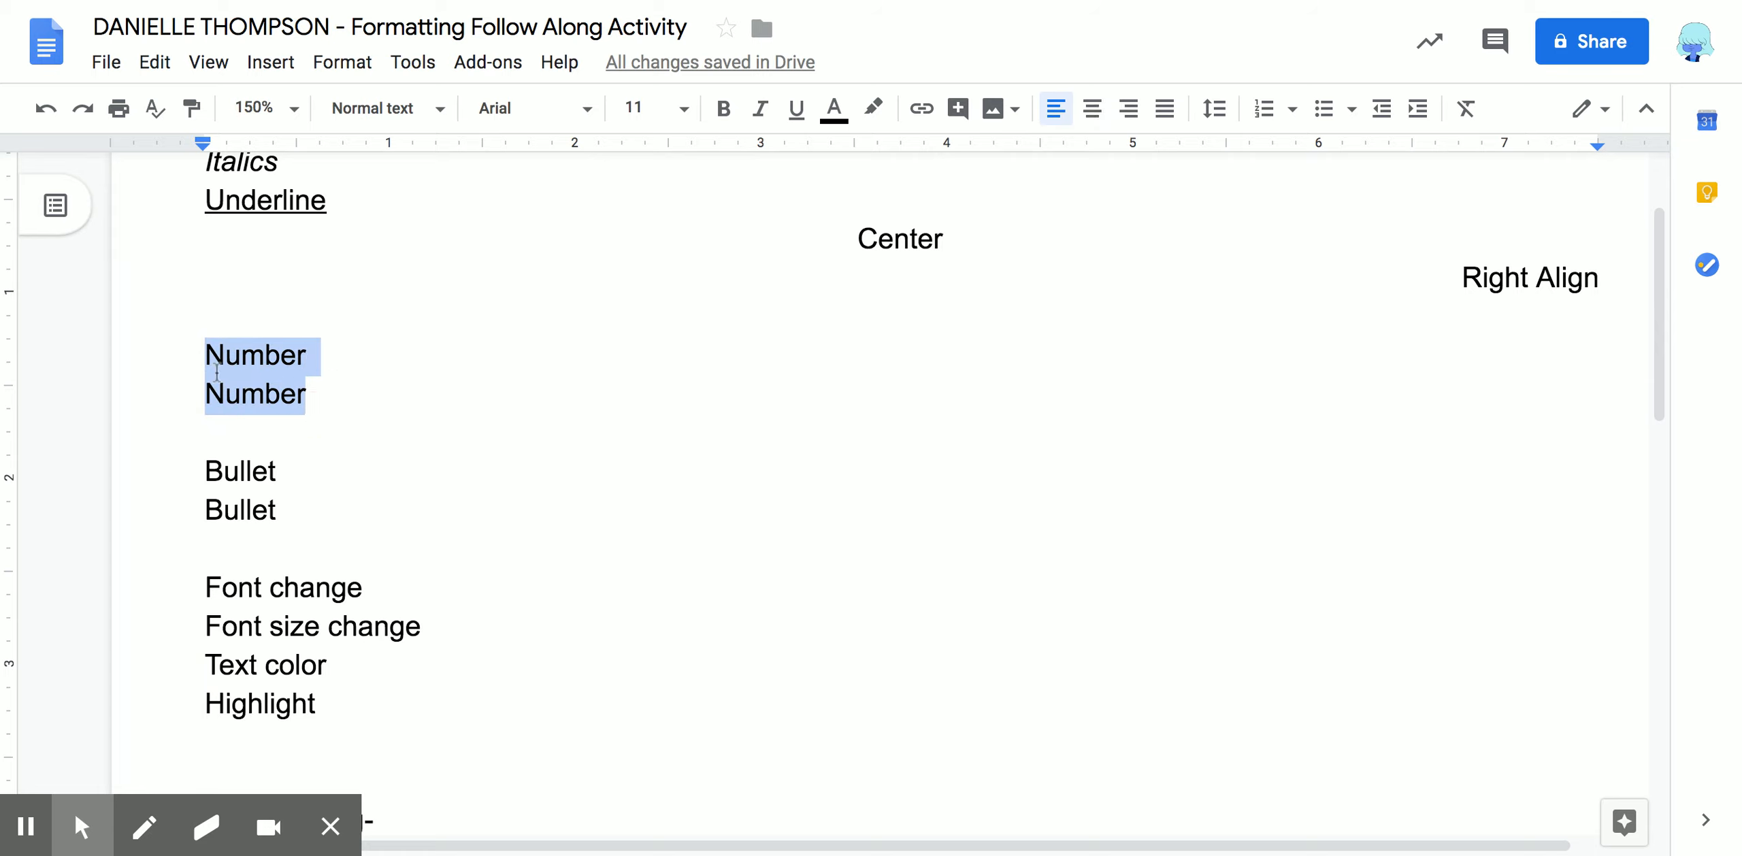
pyautogui.click(314, 402)
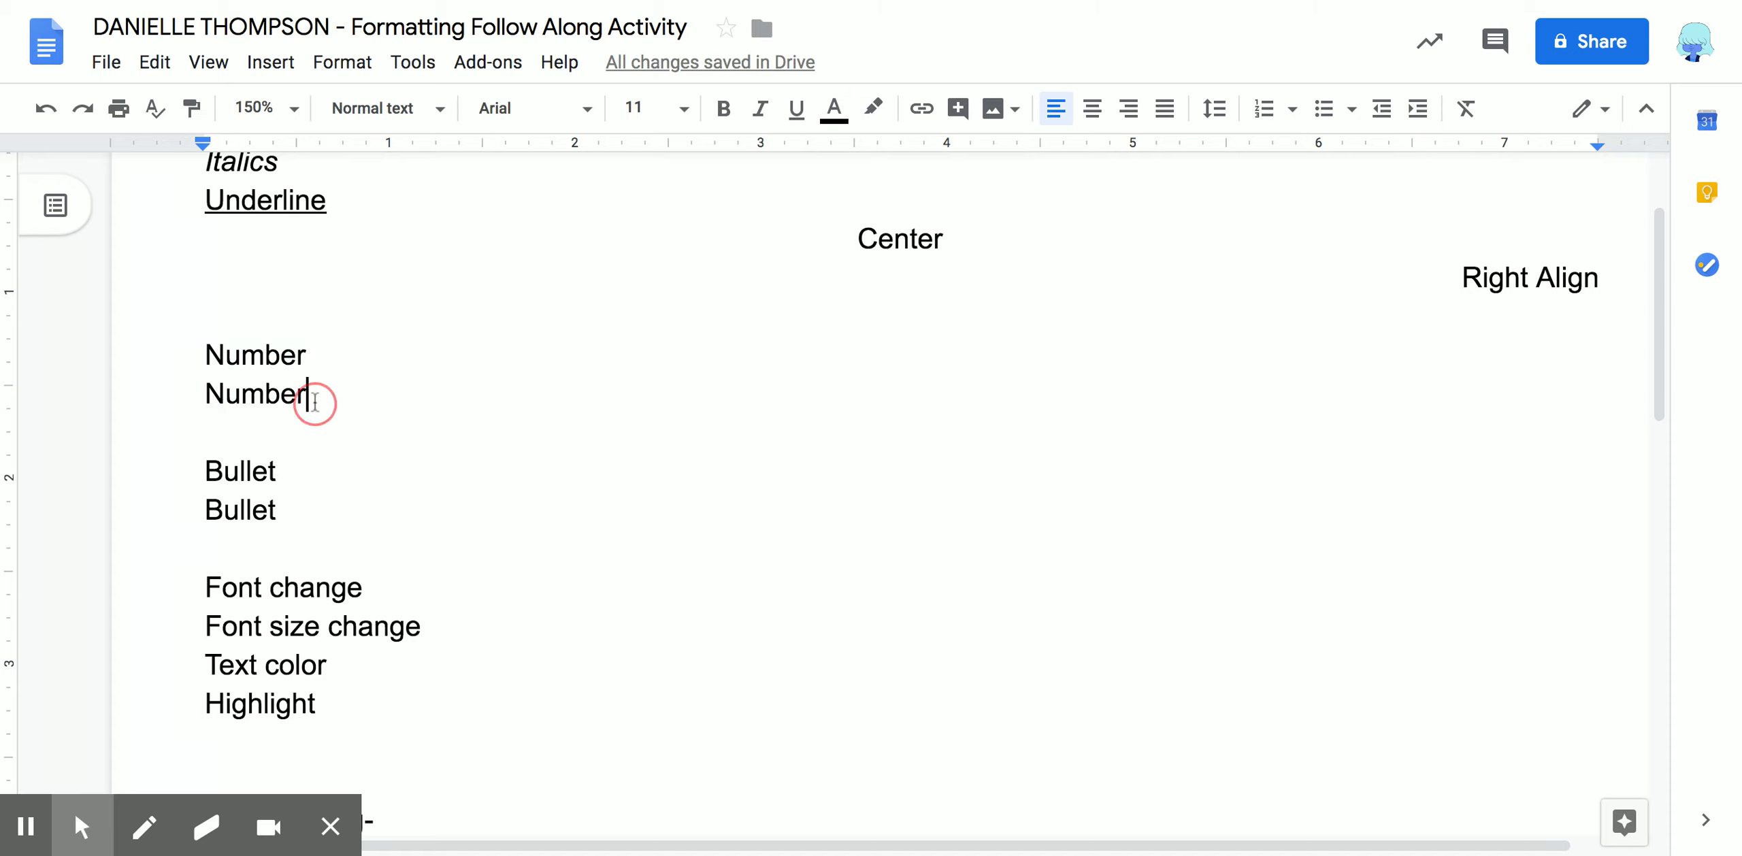
pyautogui.moveTo(313, 398); pyautogui.dragTo(195, 360)
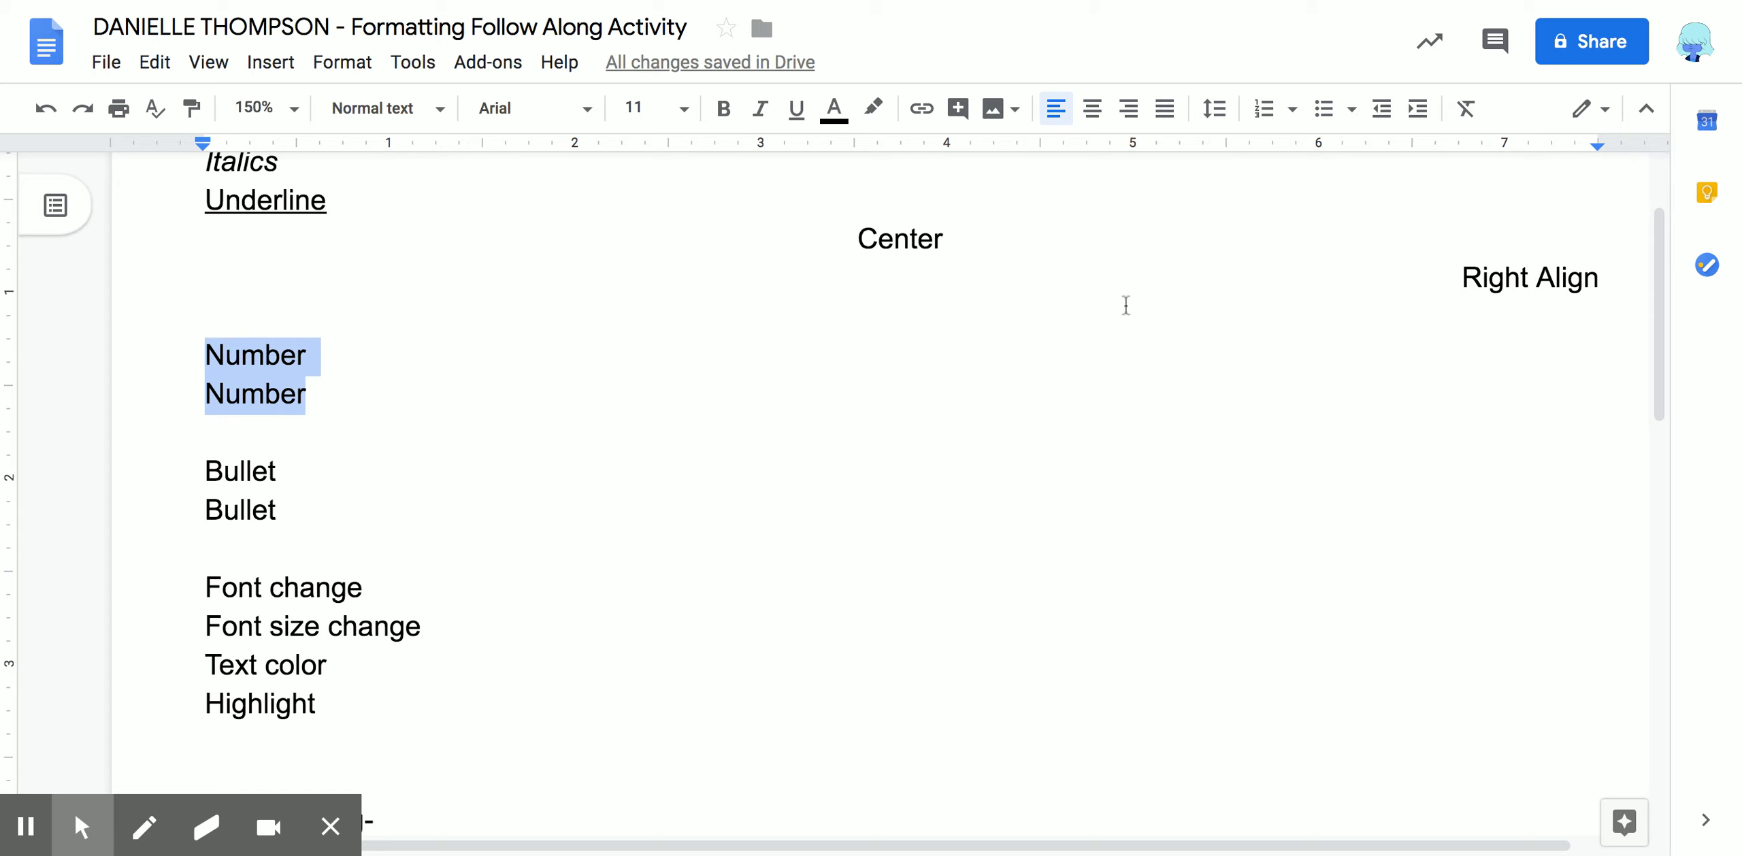
pyautogui.click(1264, 109)
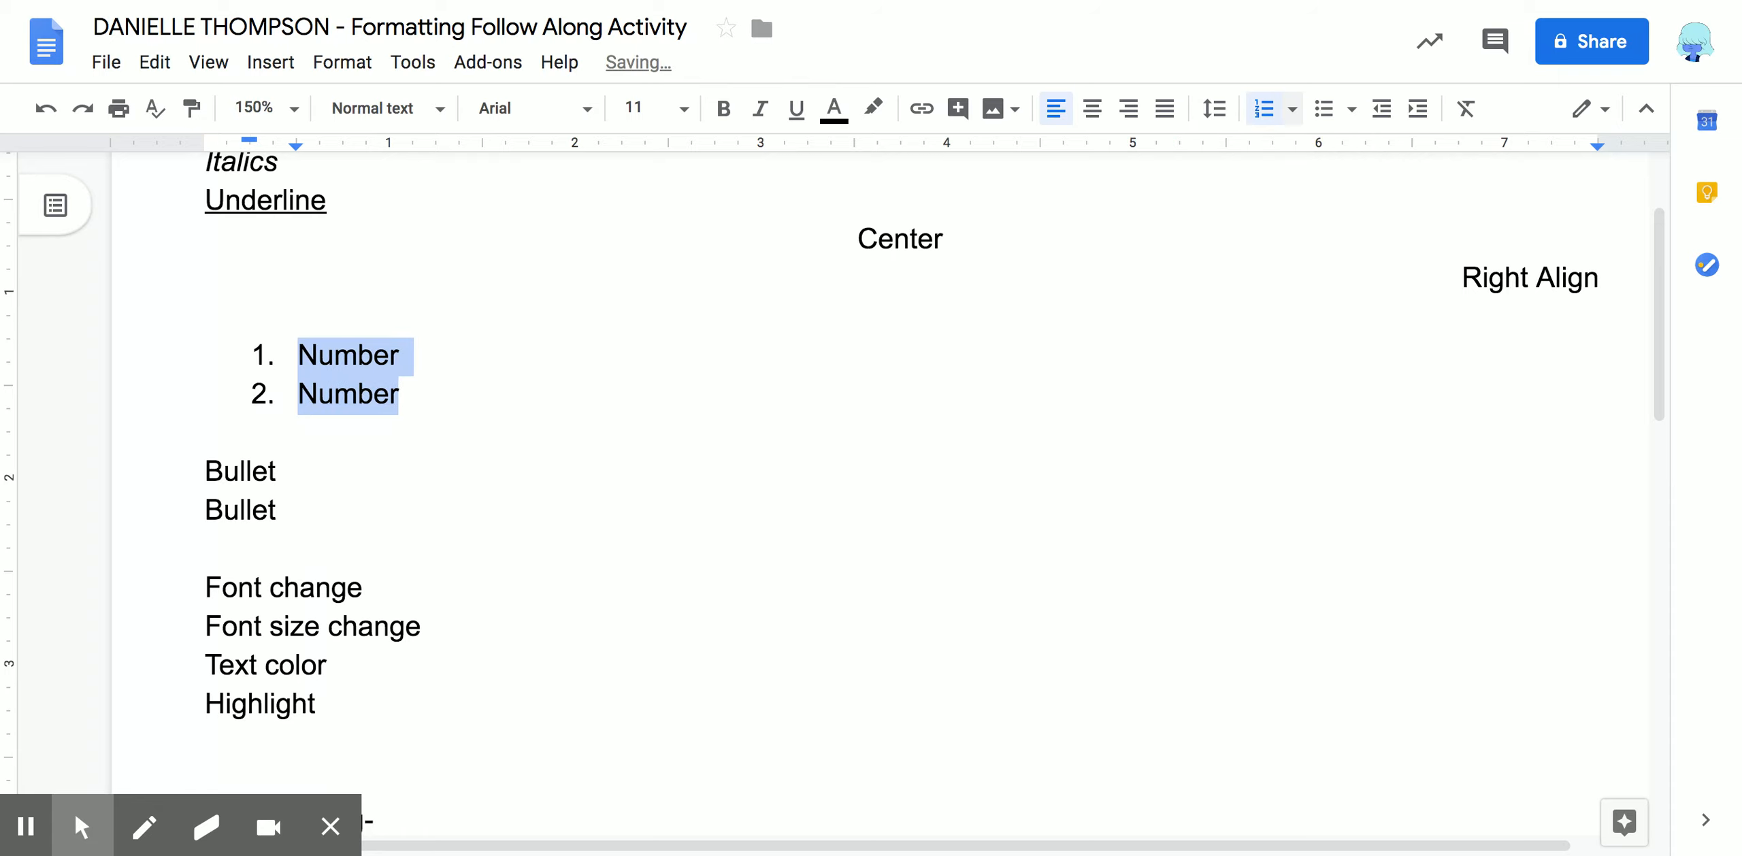
# Turn the two "Bullet" lines into a bulleted list with checkbox-style markers
pyautogui.moveTo(198, 471); pyautogui.dragTo(285, 512)
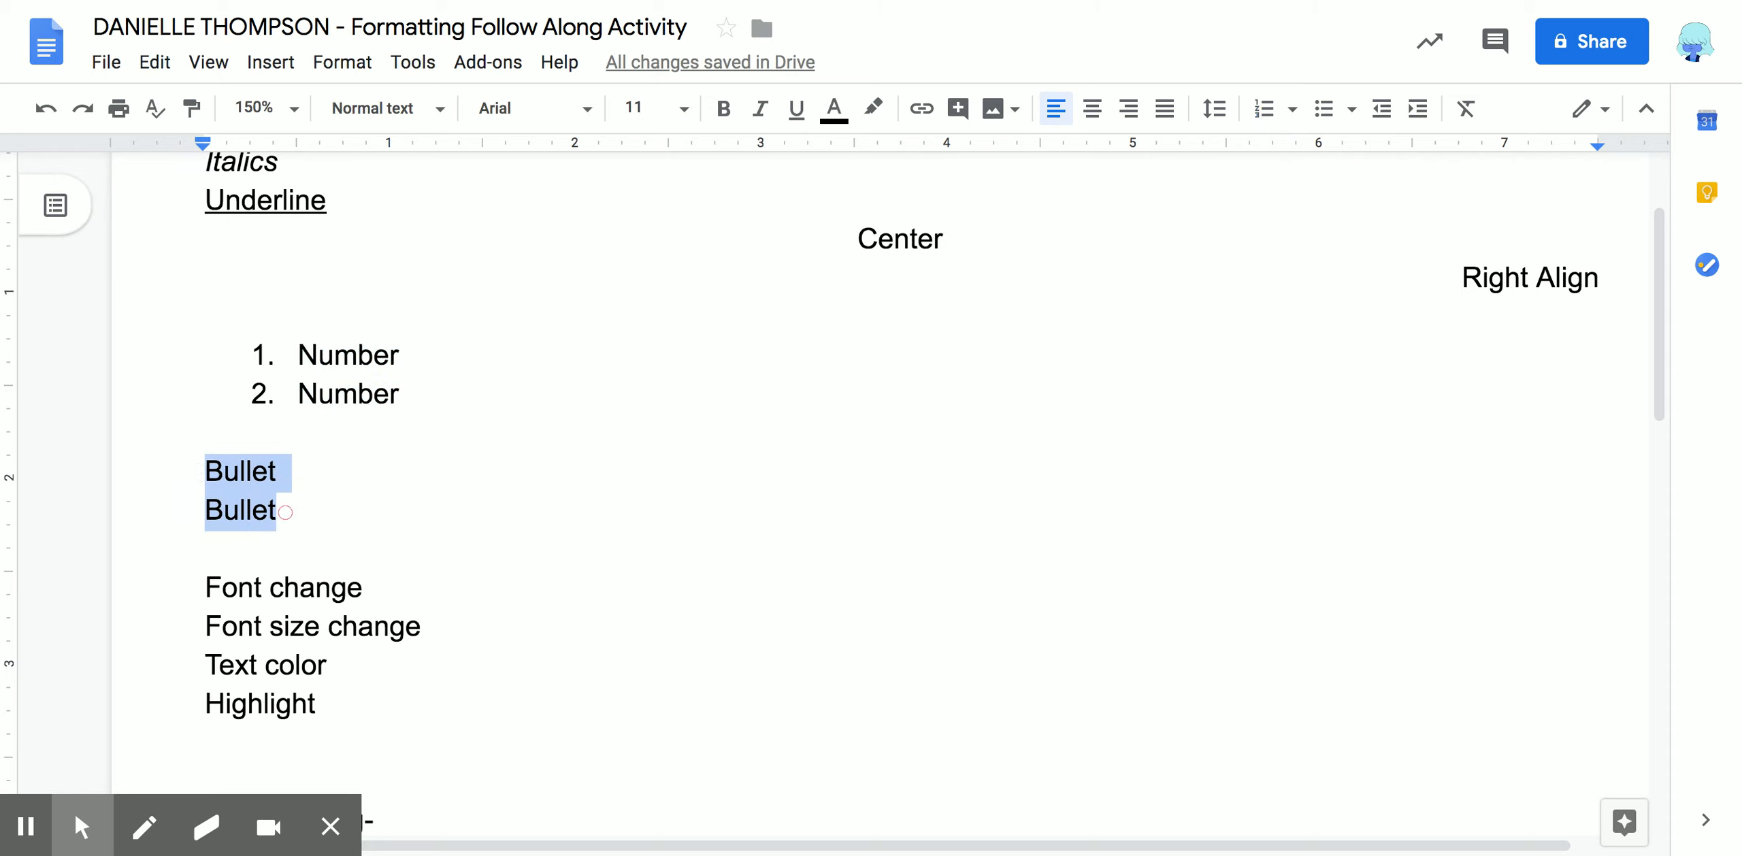
pyautogui.click(1324, 112)
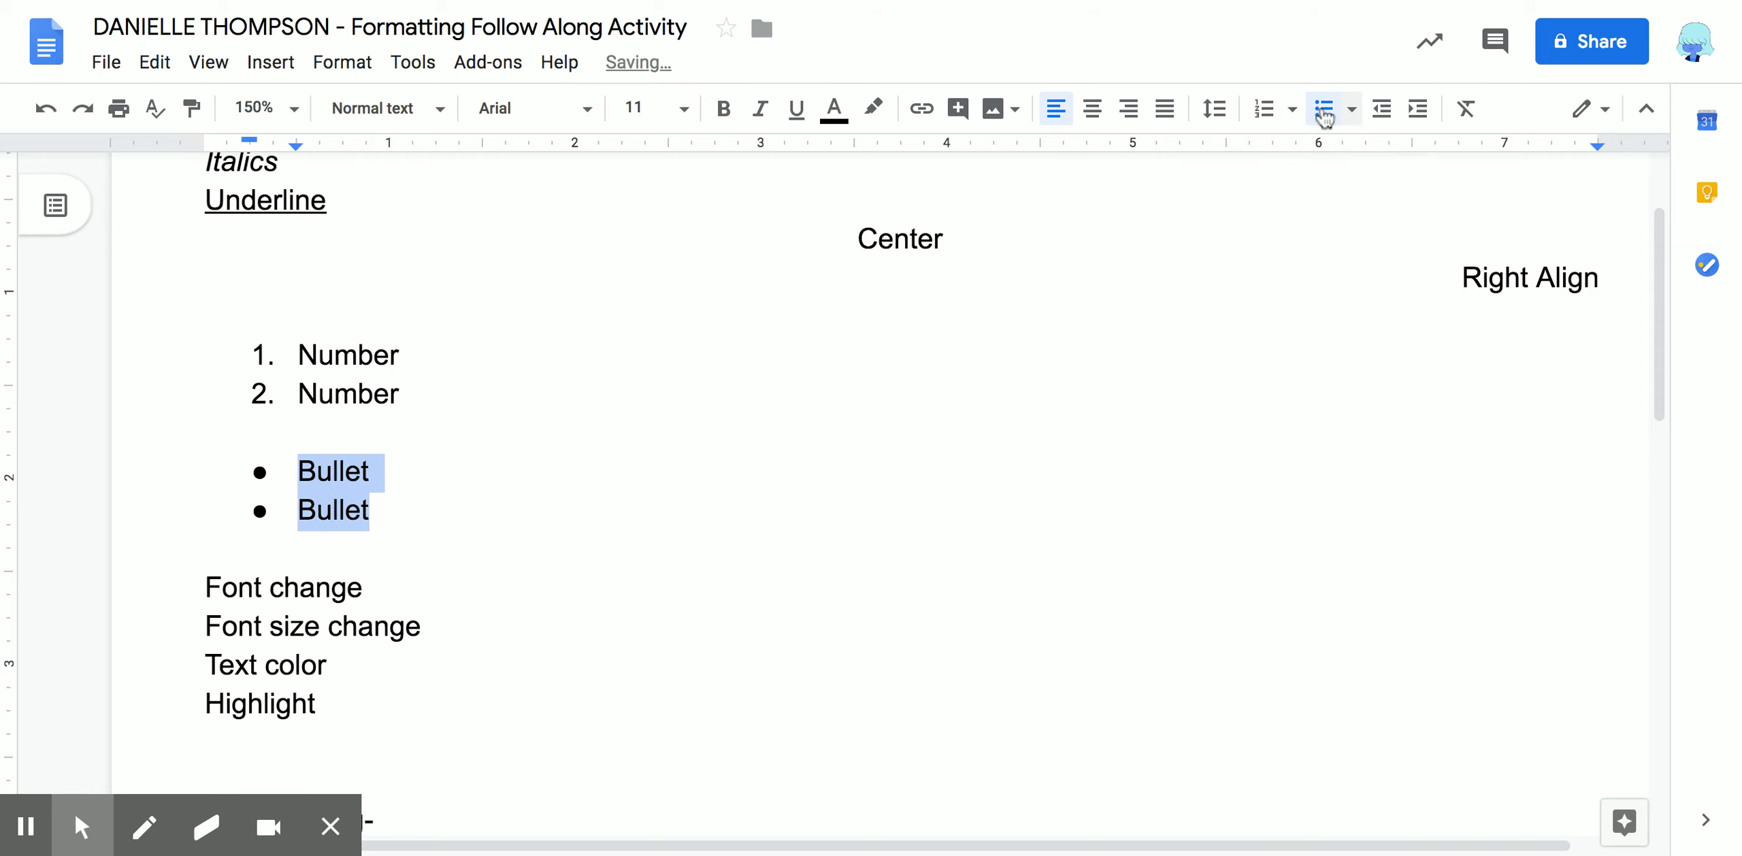
pyautogui.click(1353, 120)
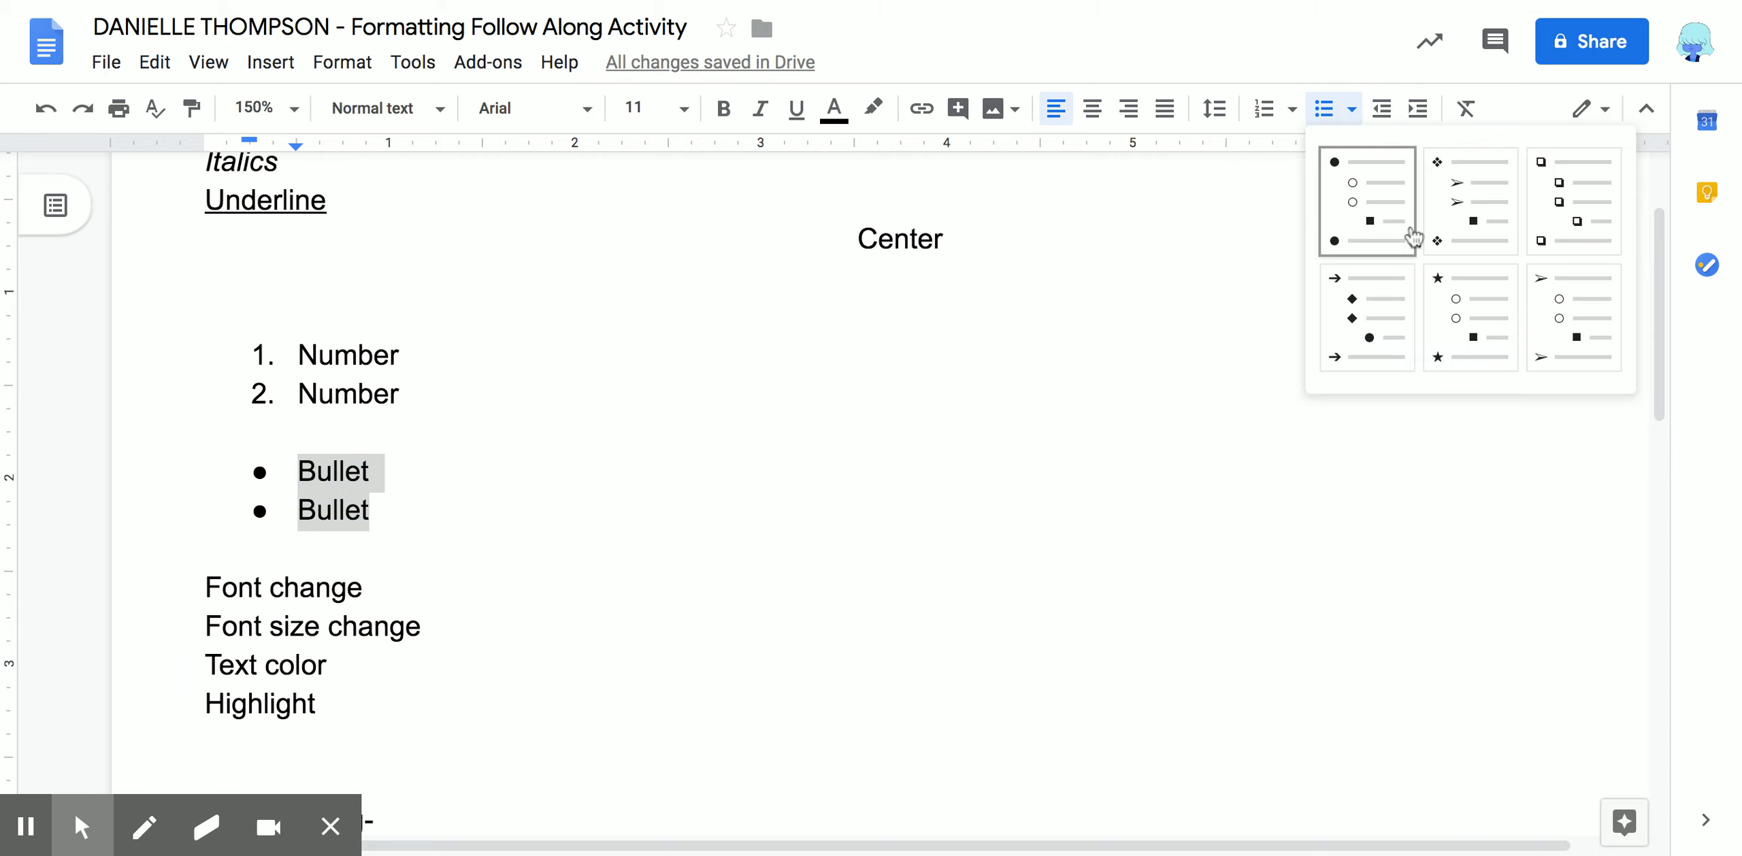
pyautogui.click(1539, 199)
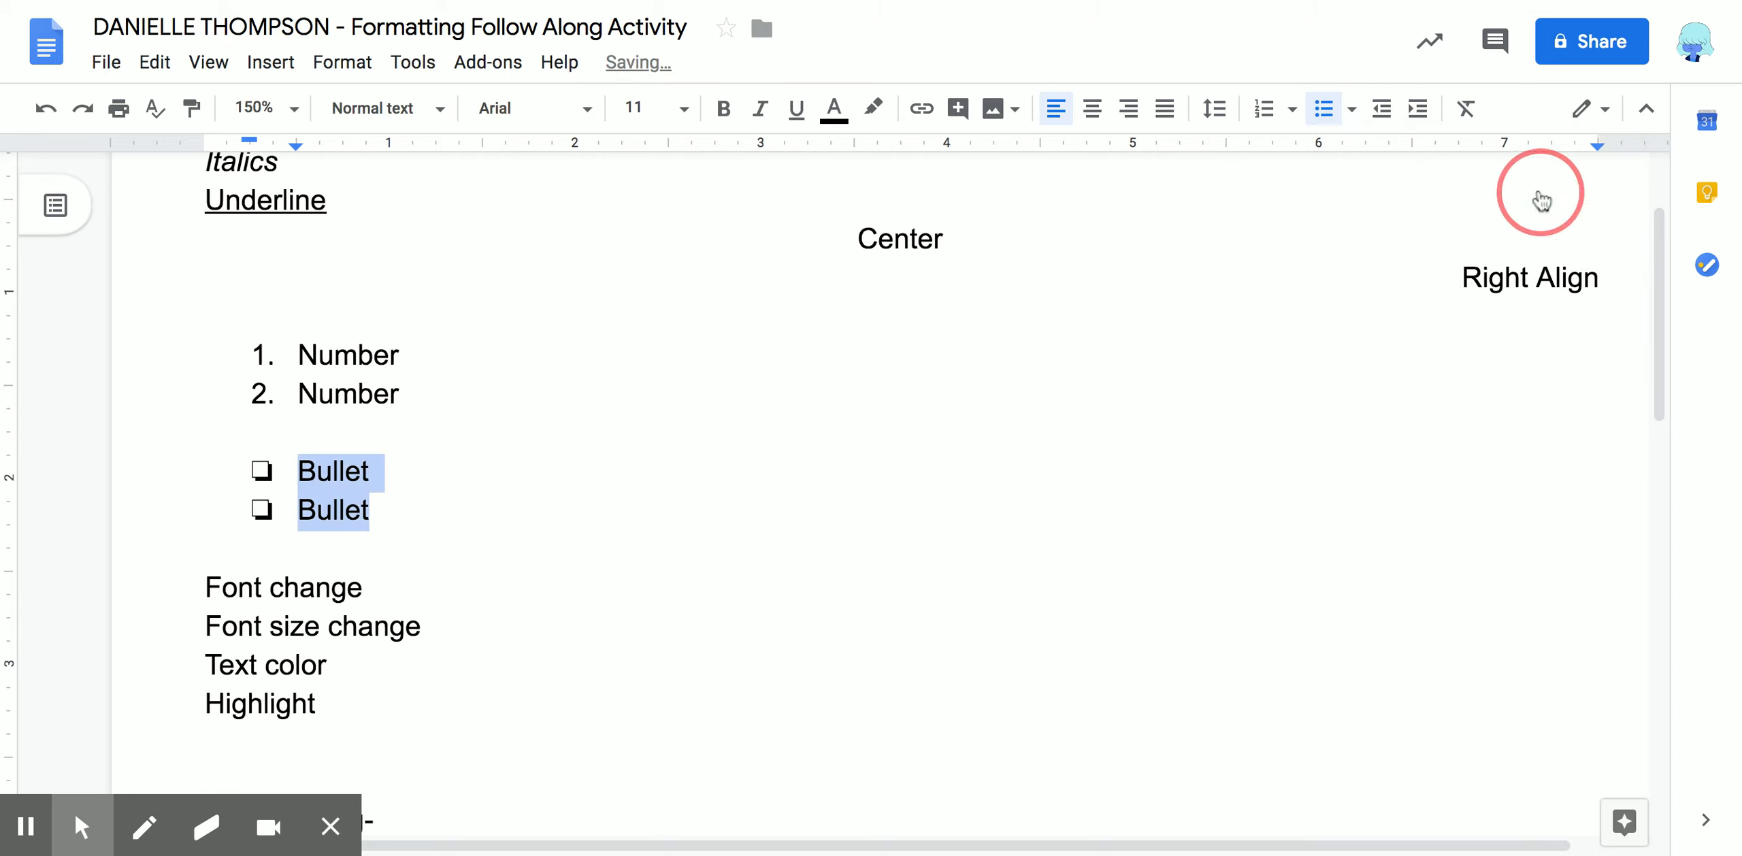
# Change the markers of the two-line "Bullet" list to arrows and look over the available numbering styles
pyautogui.click(1353, 118)
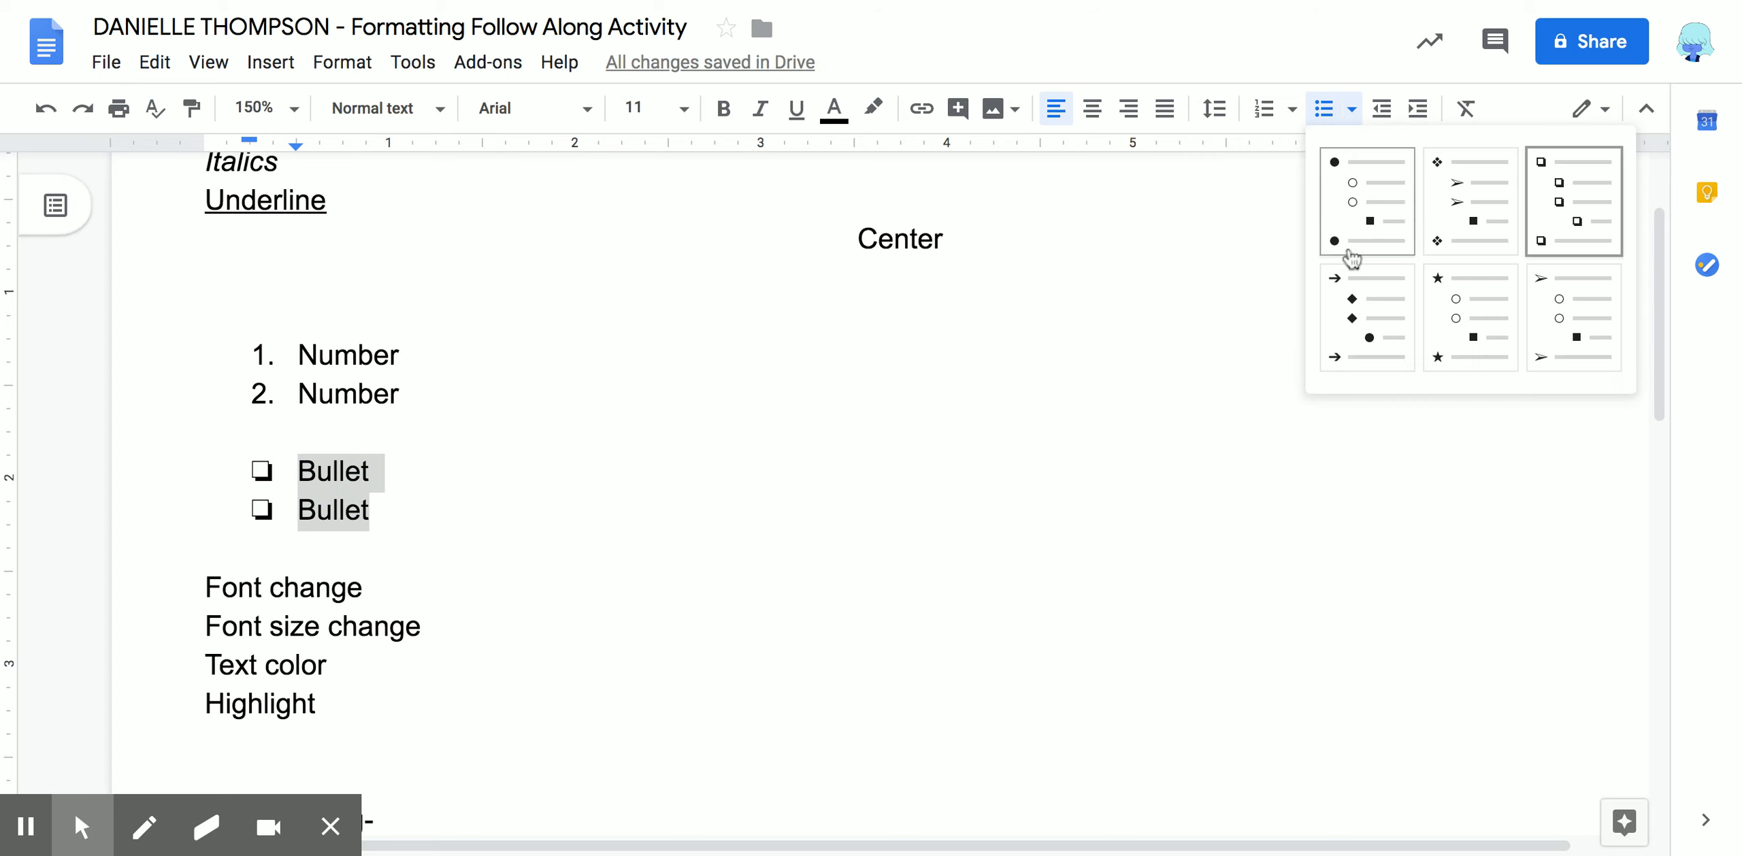
pyautogui.click(1365, 332)
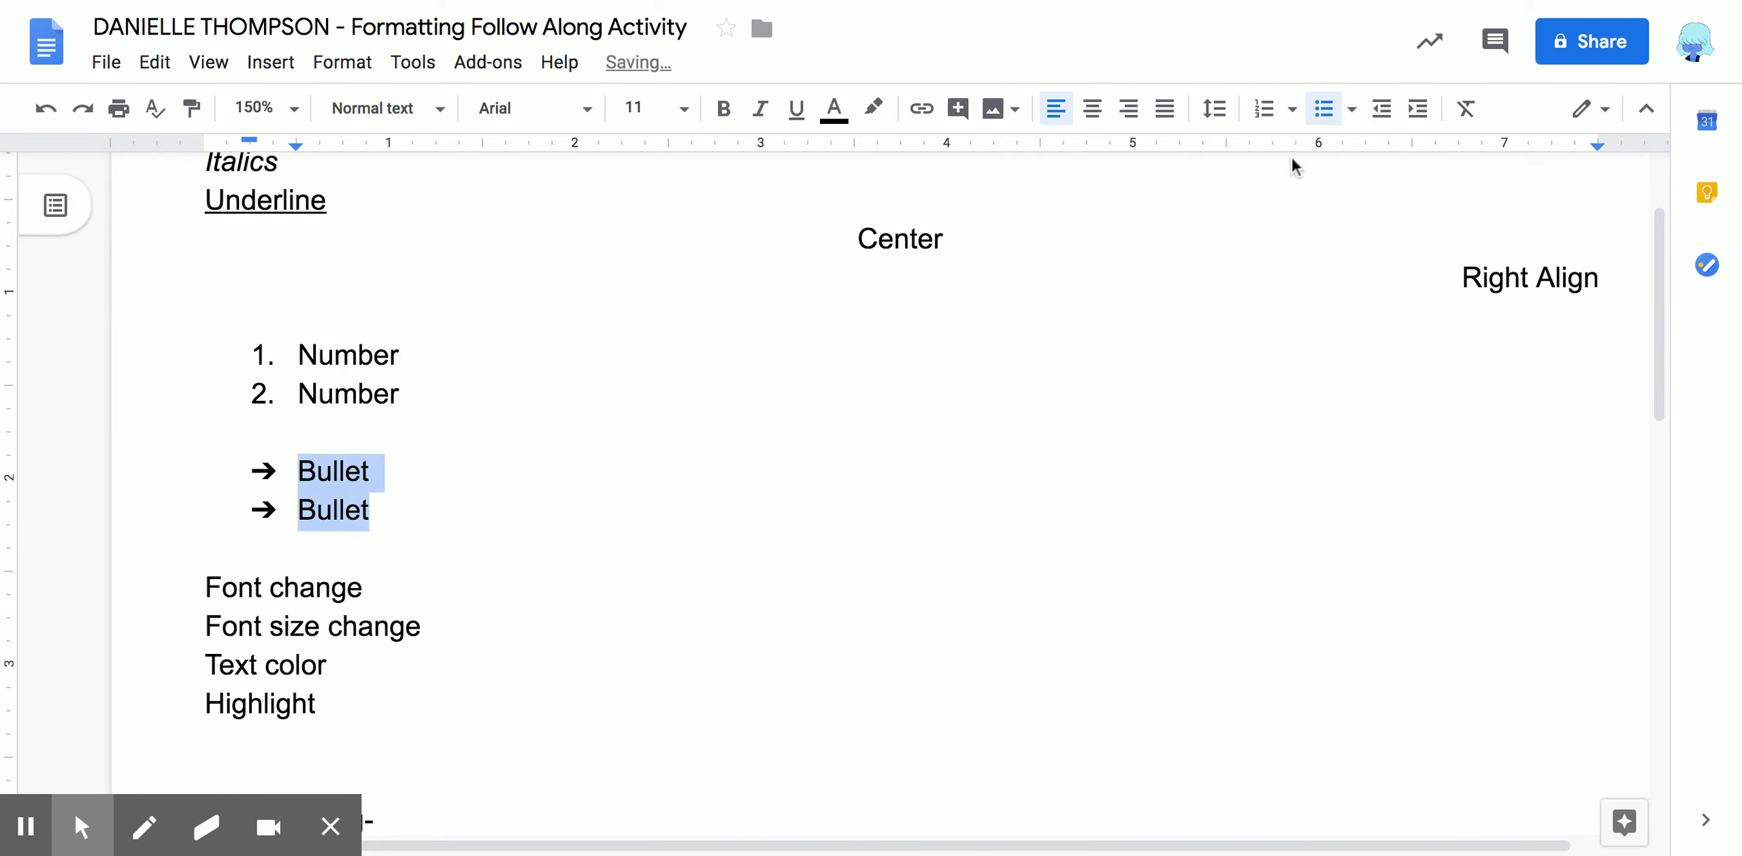
pyautogui.click(1293, 111)
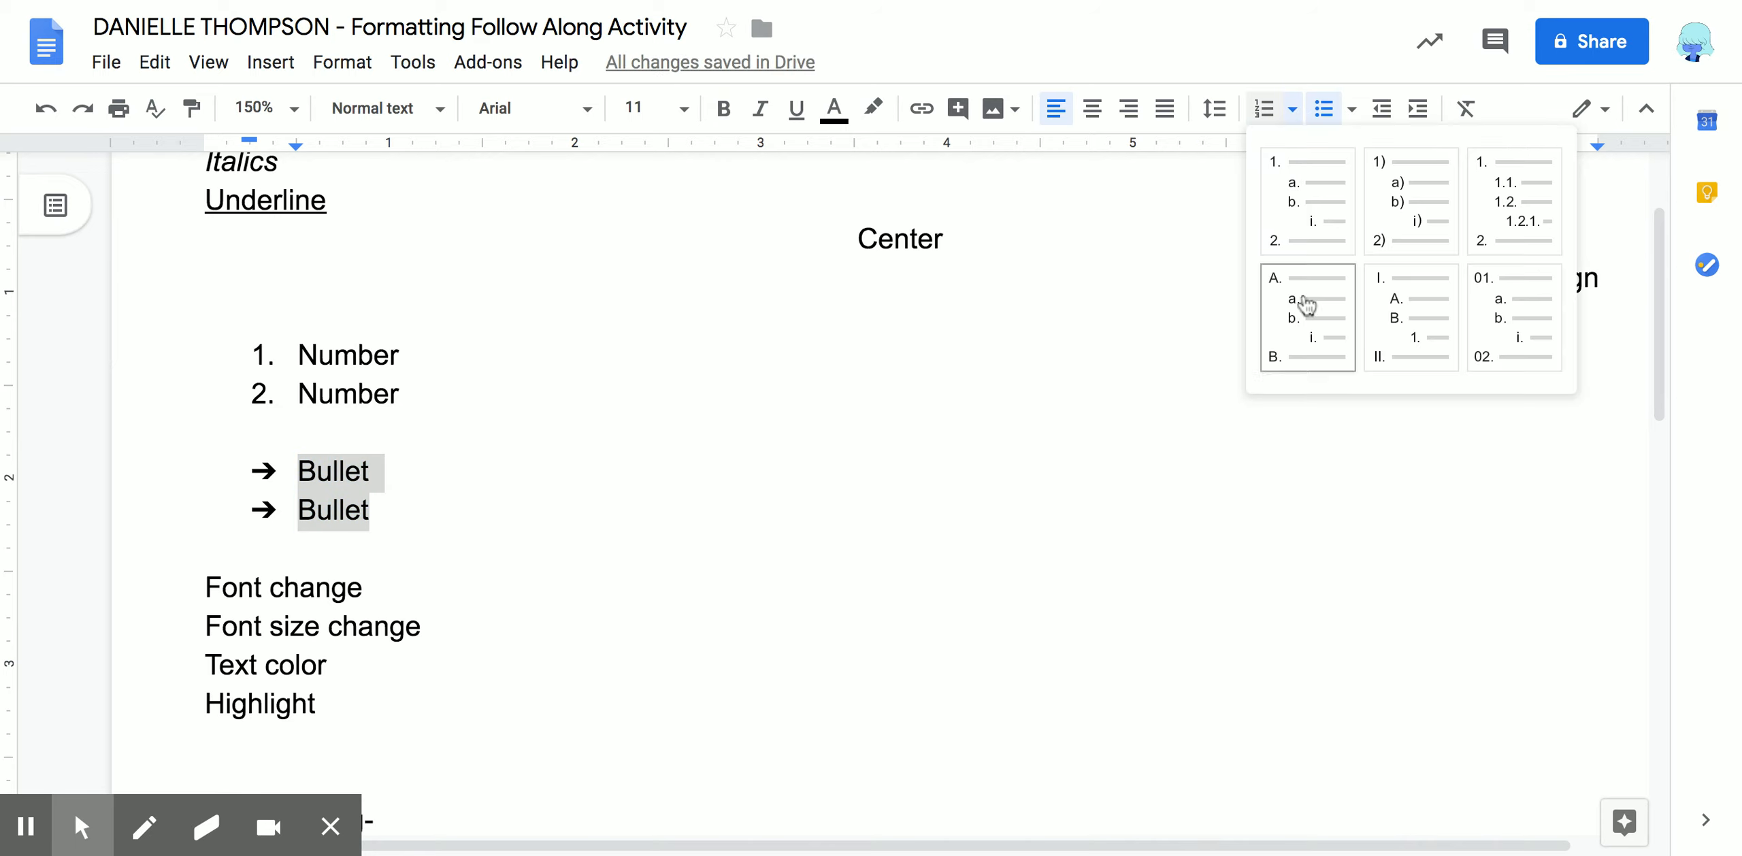
pyautogui.click(1293, 112)
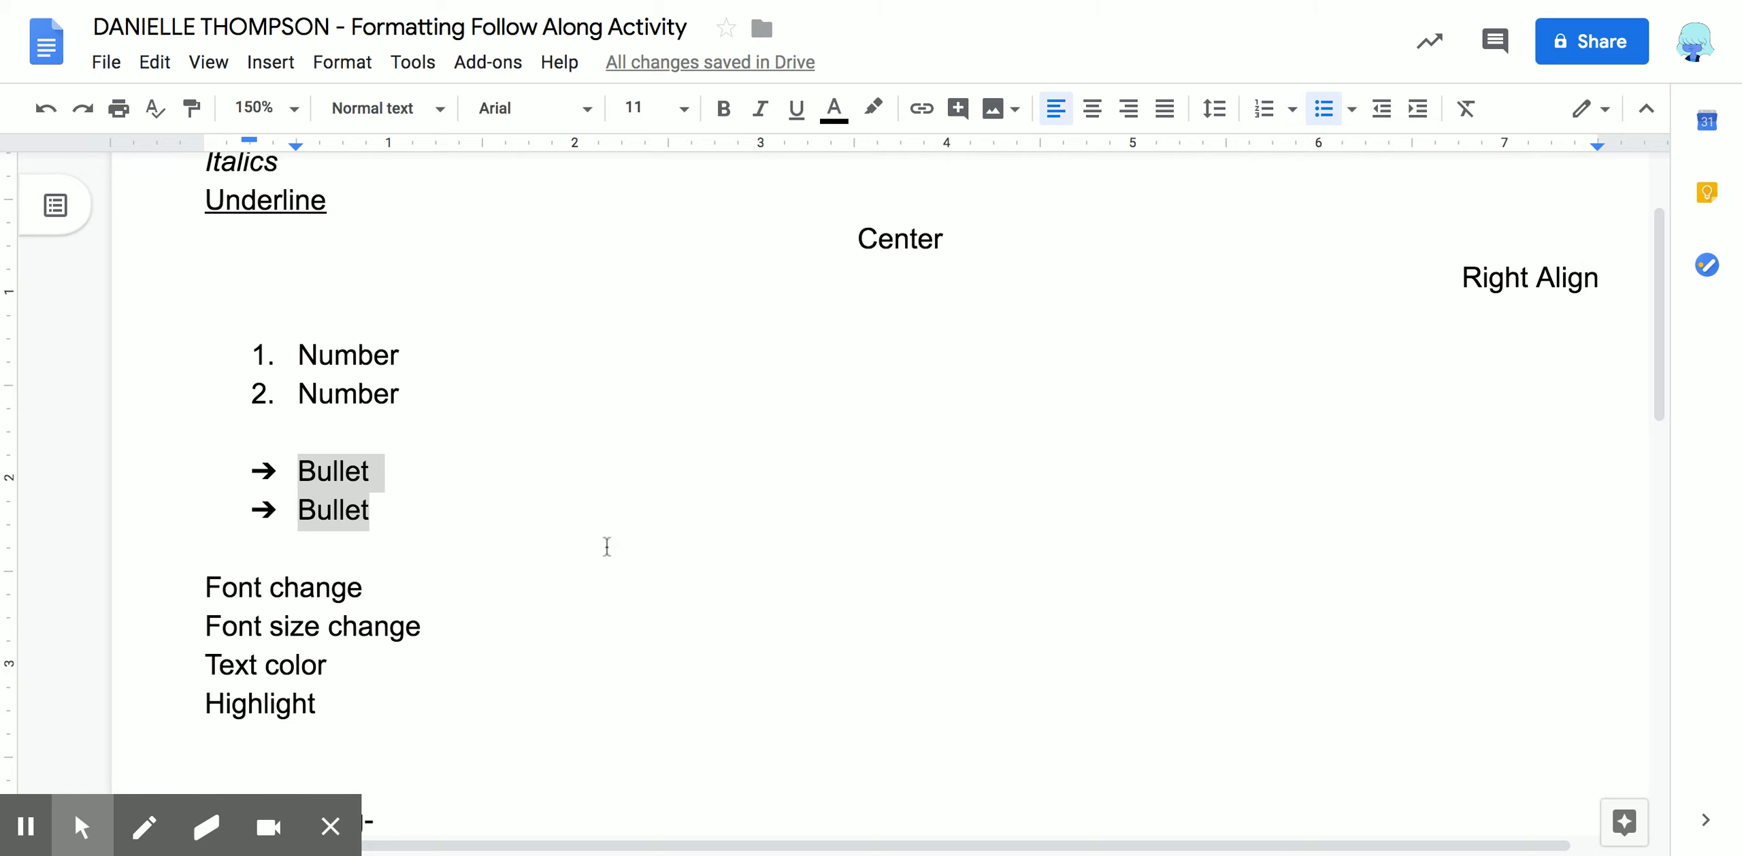
# Set the font of the "Font change" line to Lobster
pyautogui.scroll(-1, 301, 550)
pyautogui.scroll(-4, 300, 550)
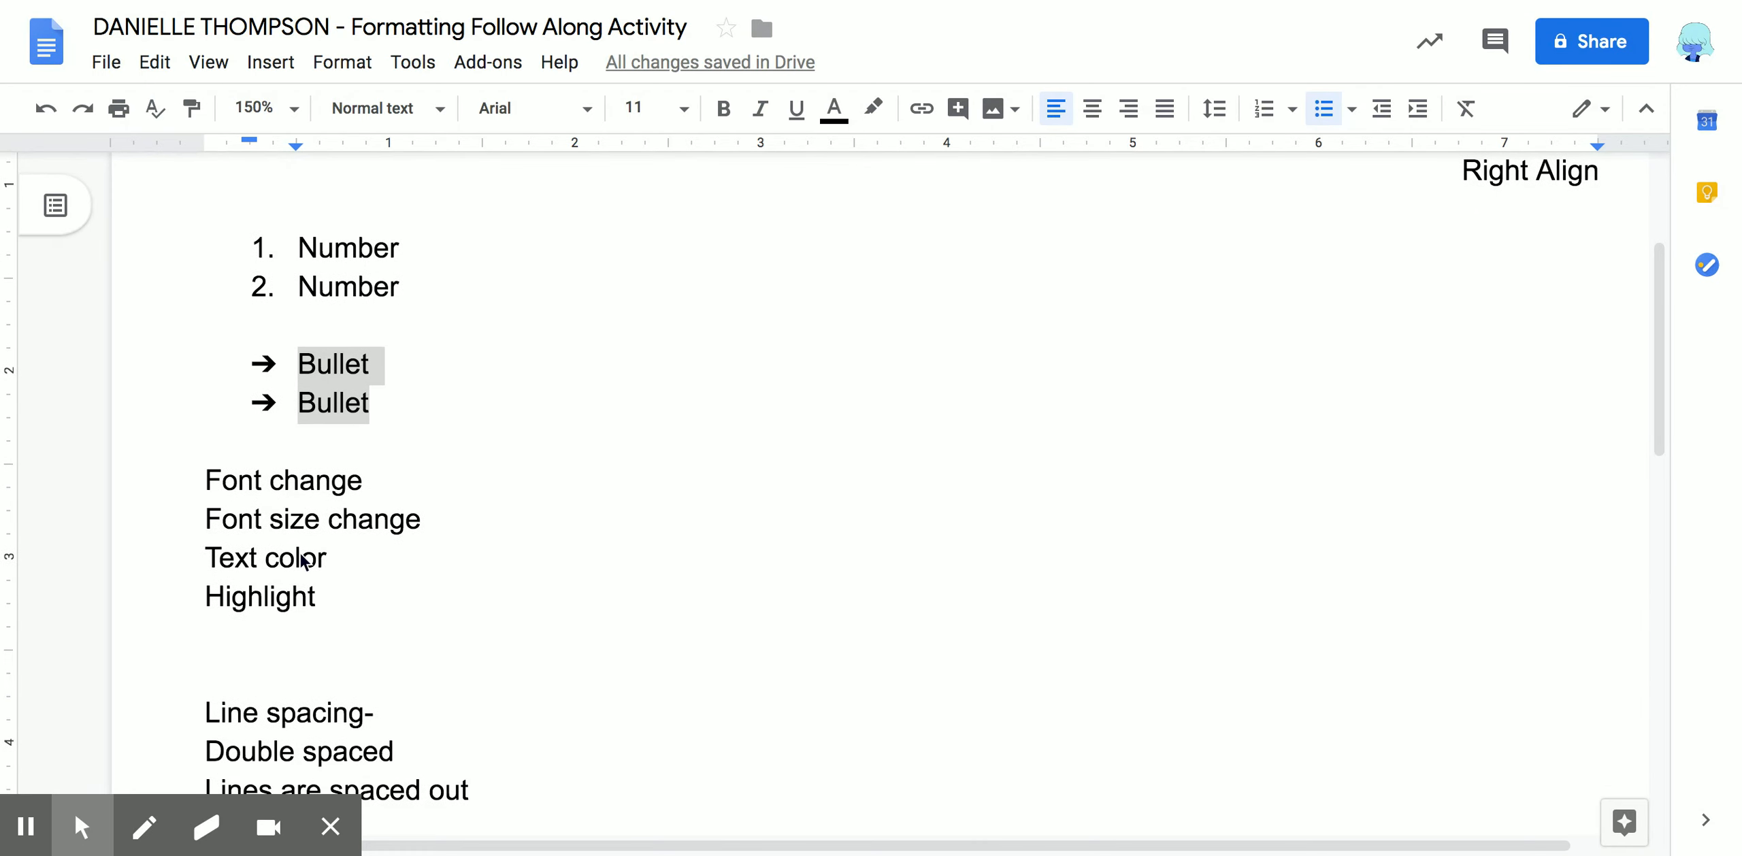
pyautogui.scroll(-2, 302, 559)
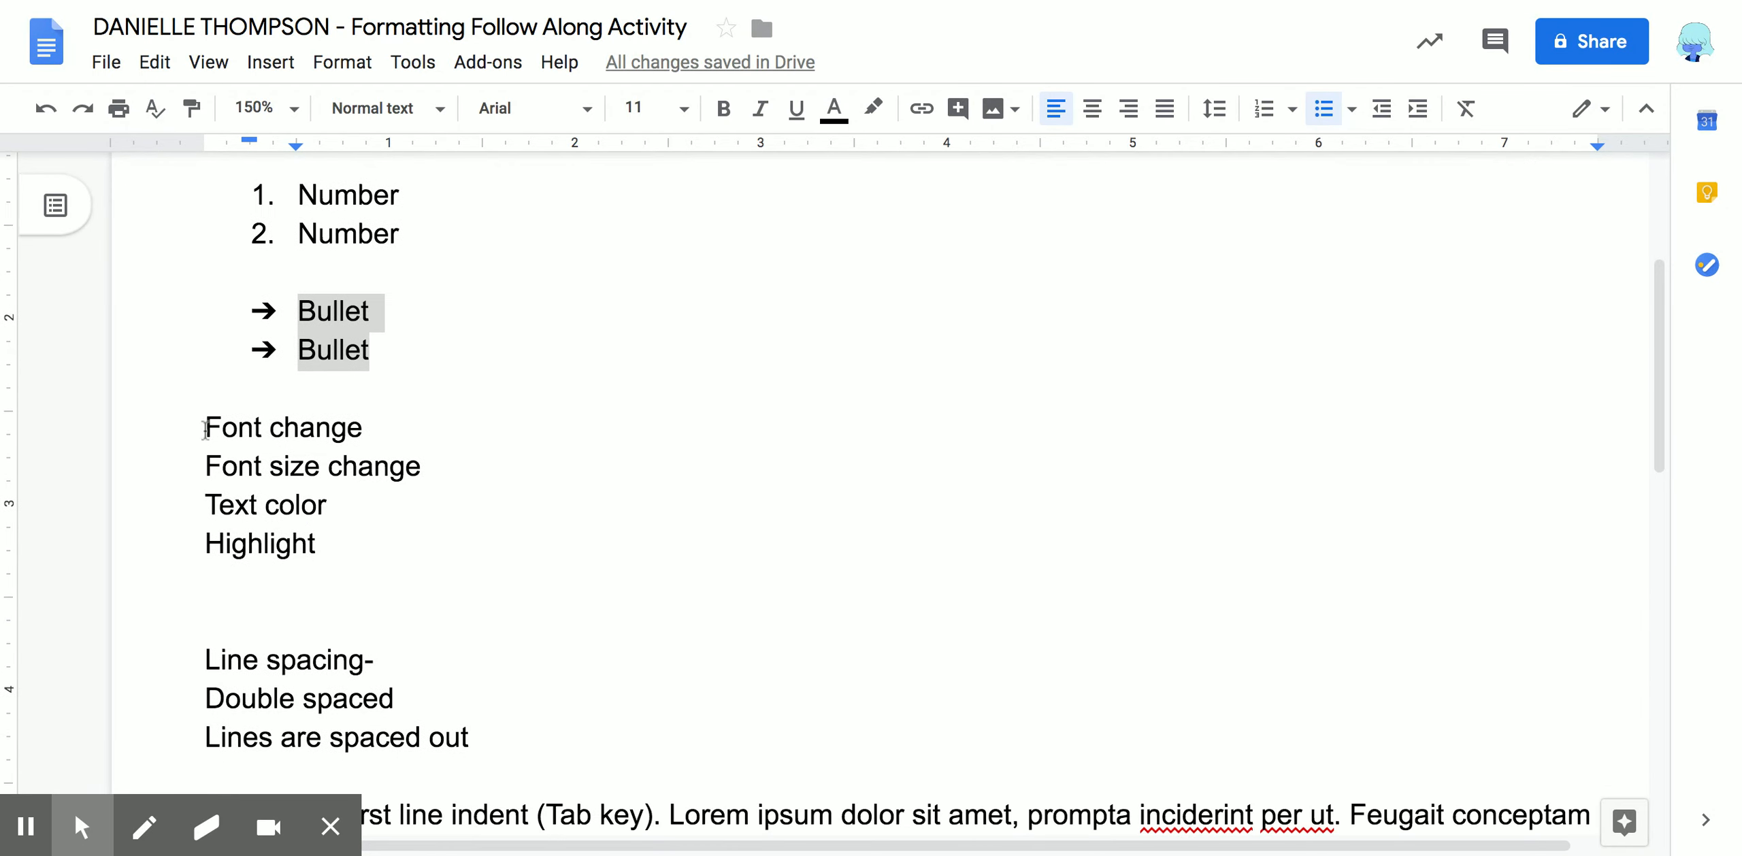
pyautogui.moveTo(205, 429); pyautogui.dragTo(362, 427)
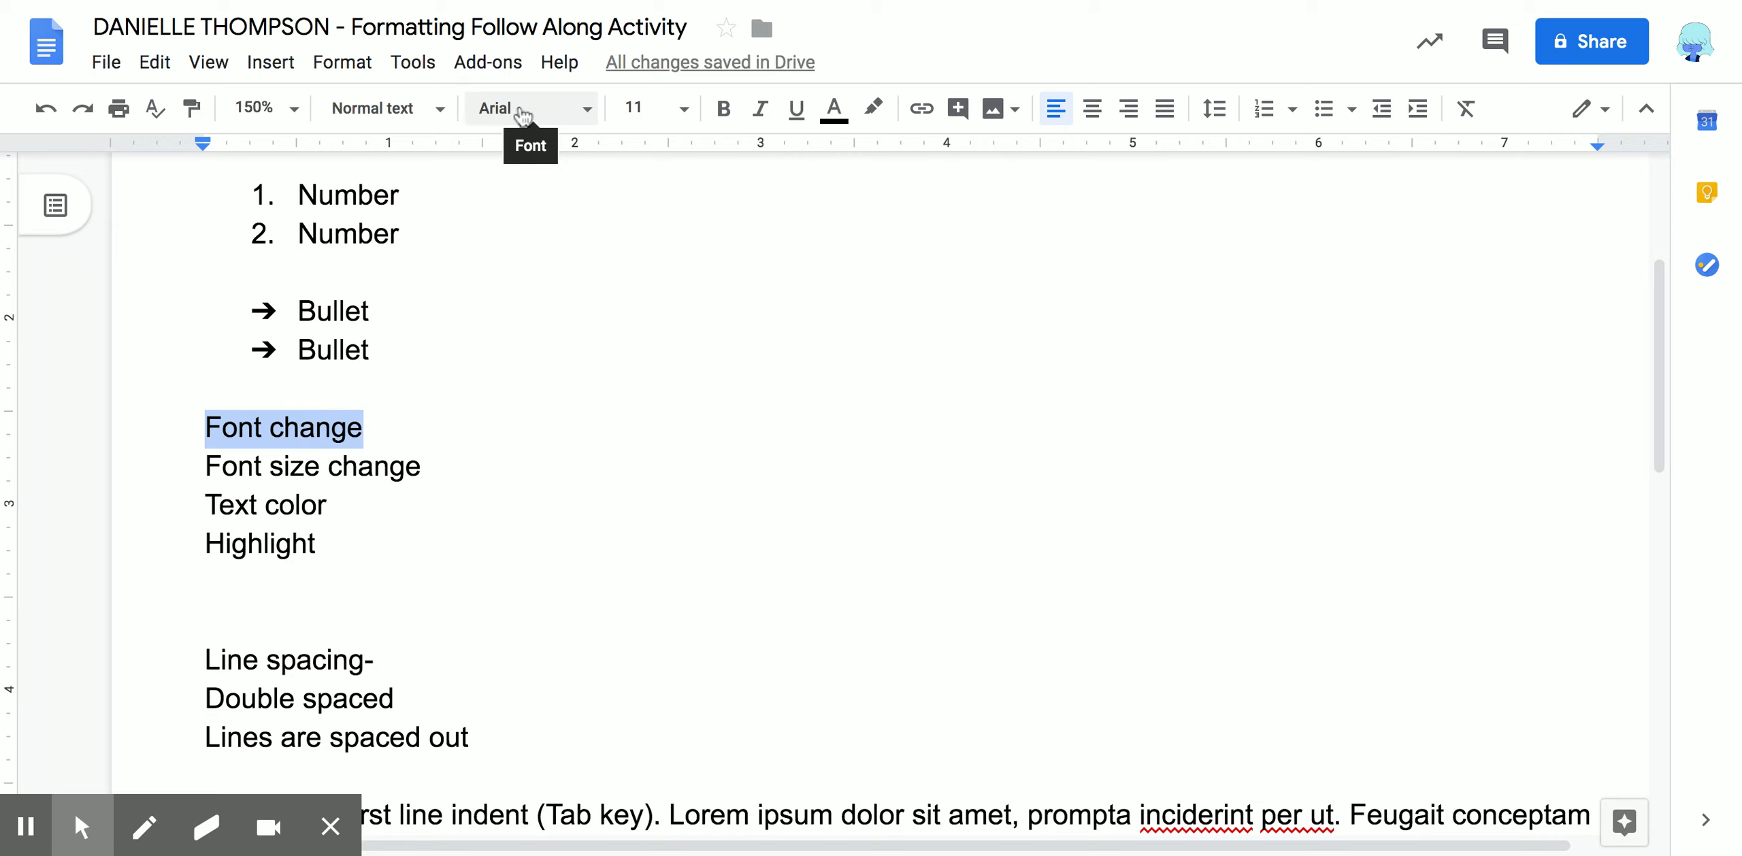
pyautogui.click(589, 110)
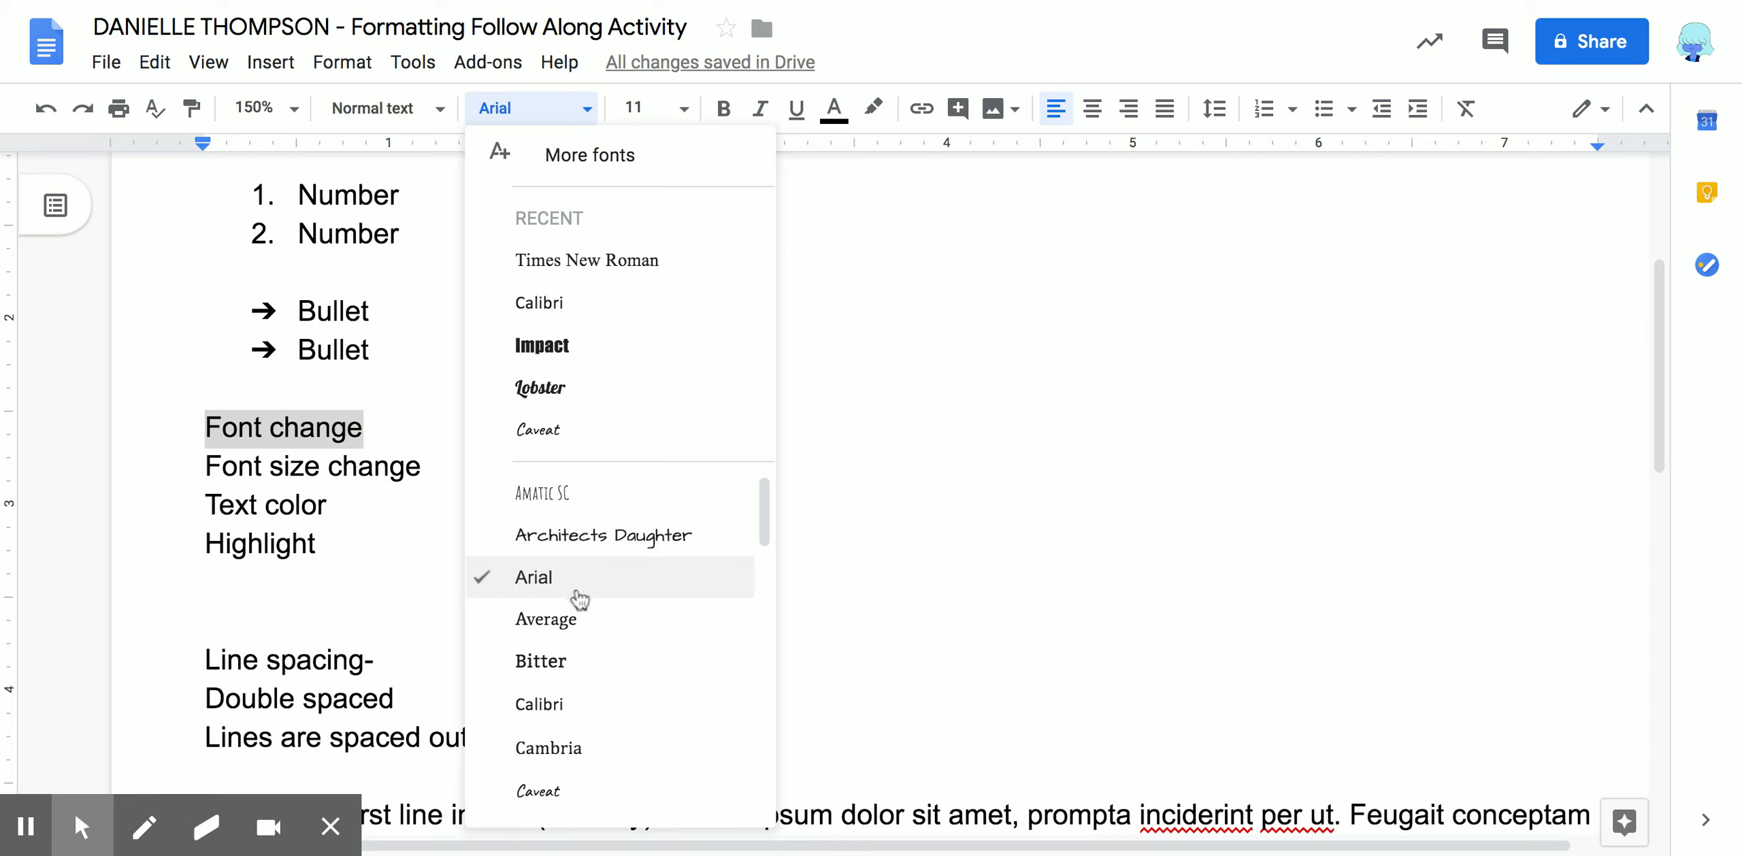
pyautogui.click(541, 398)
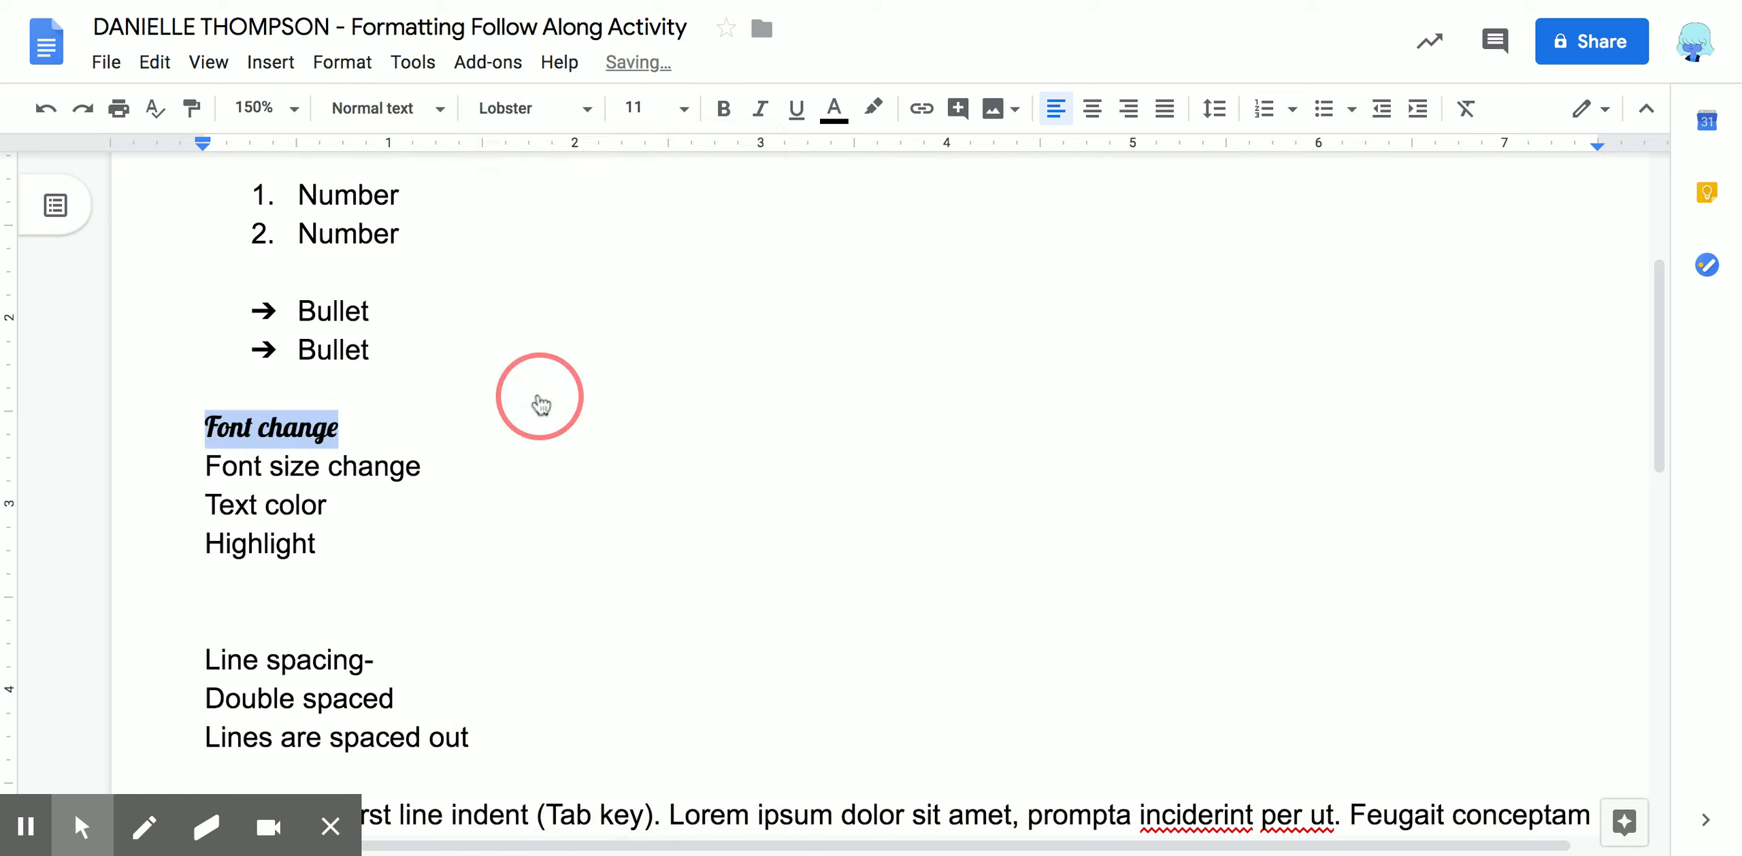
# Set the font size of the "Font size change" line to 24
pyautogui.click(265, 475)
pyautogui.click(206, 467)
pyautogui.moveTo(206, 467); pyautogui.dragTo(424, 470)
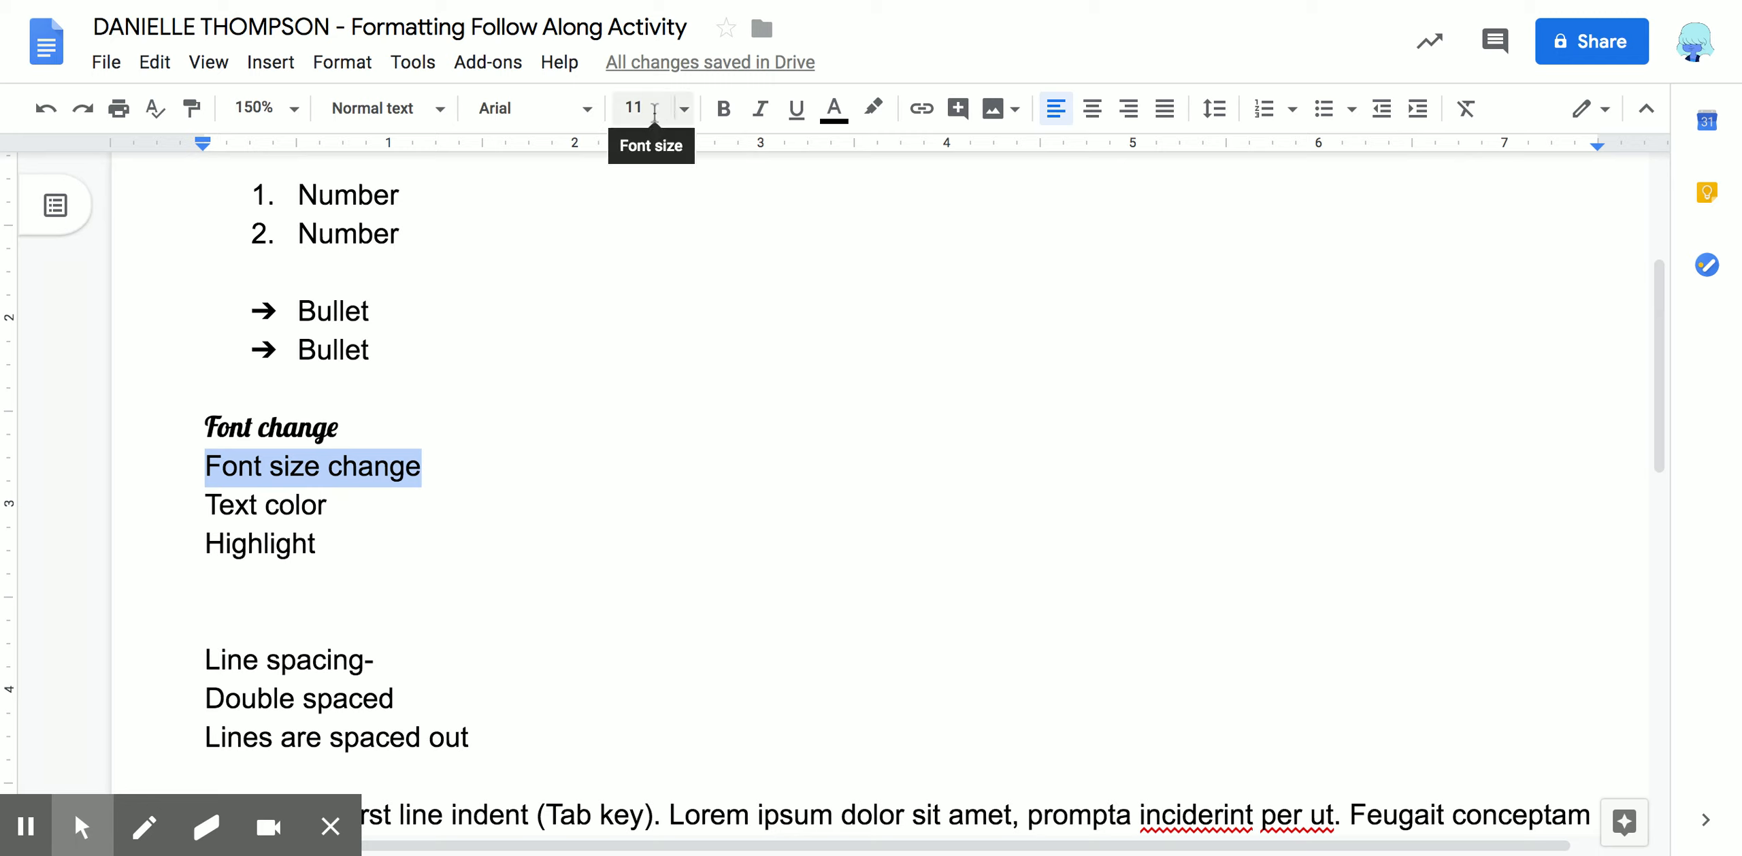
pyautogui.click(684, 108)
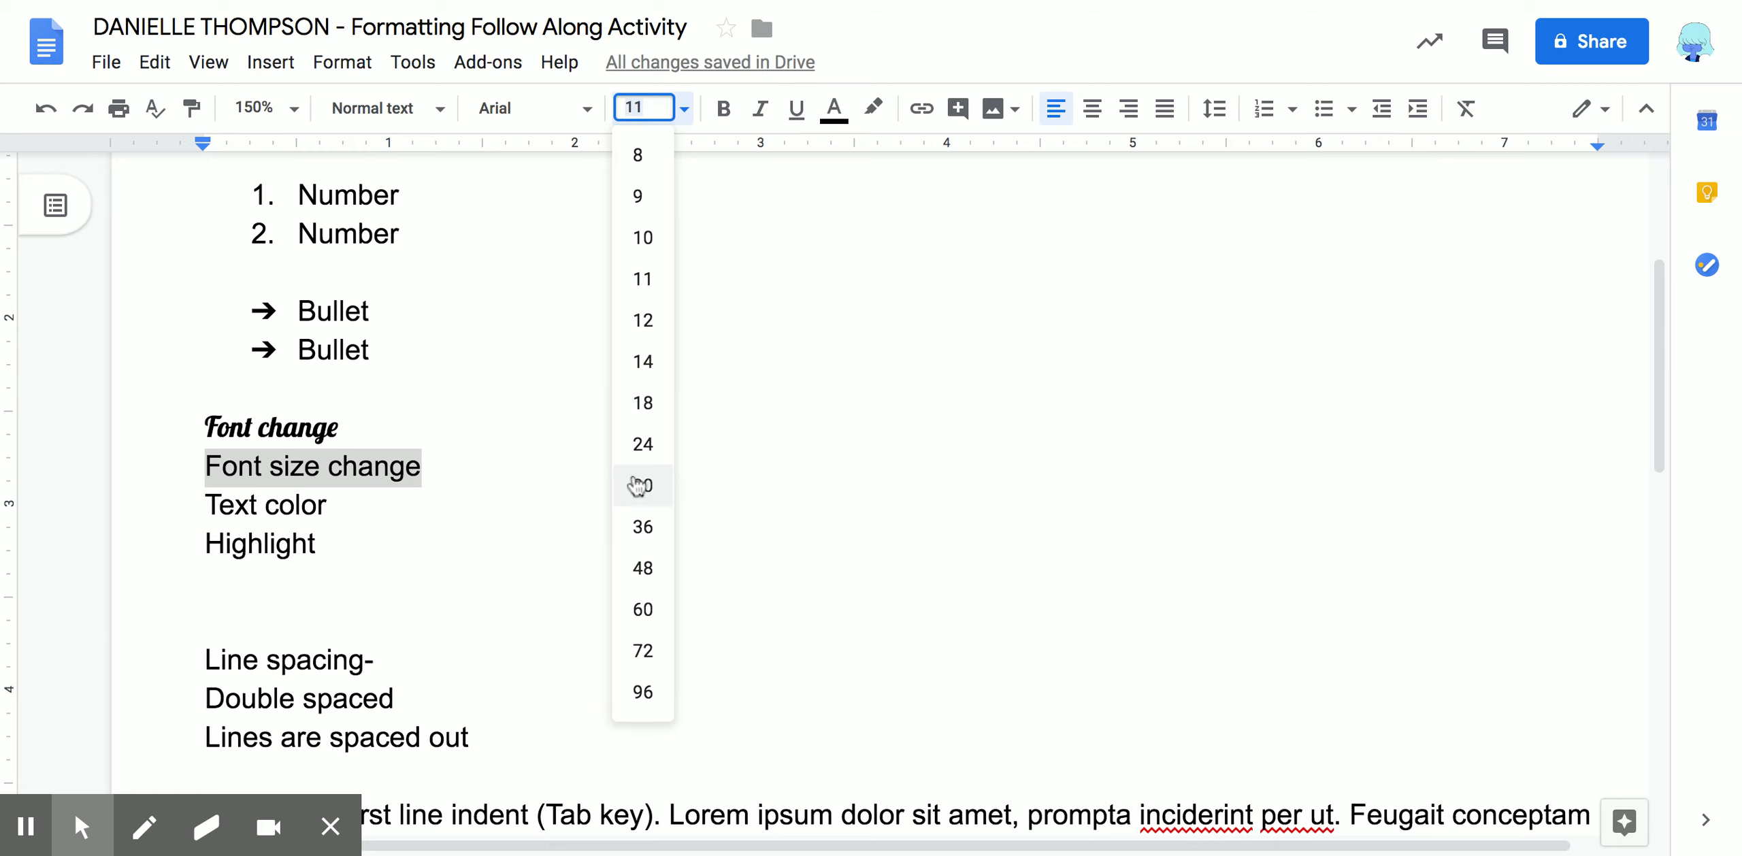
pyautogui.click(642, 446)
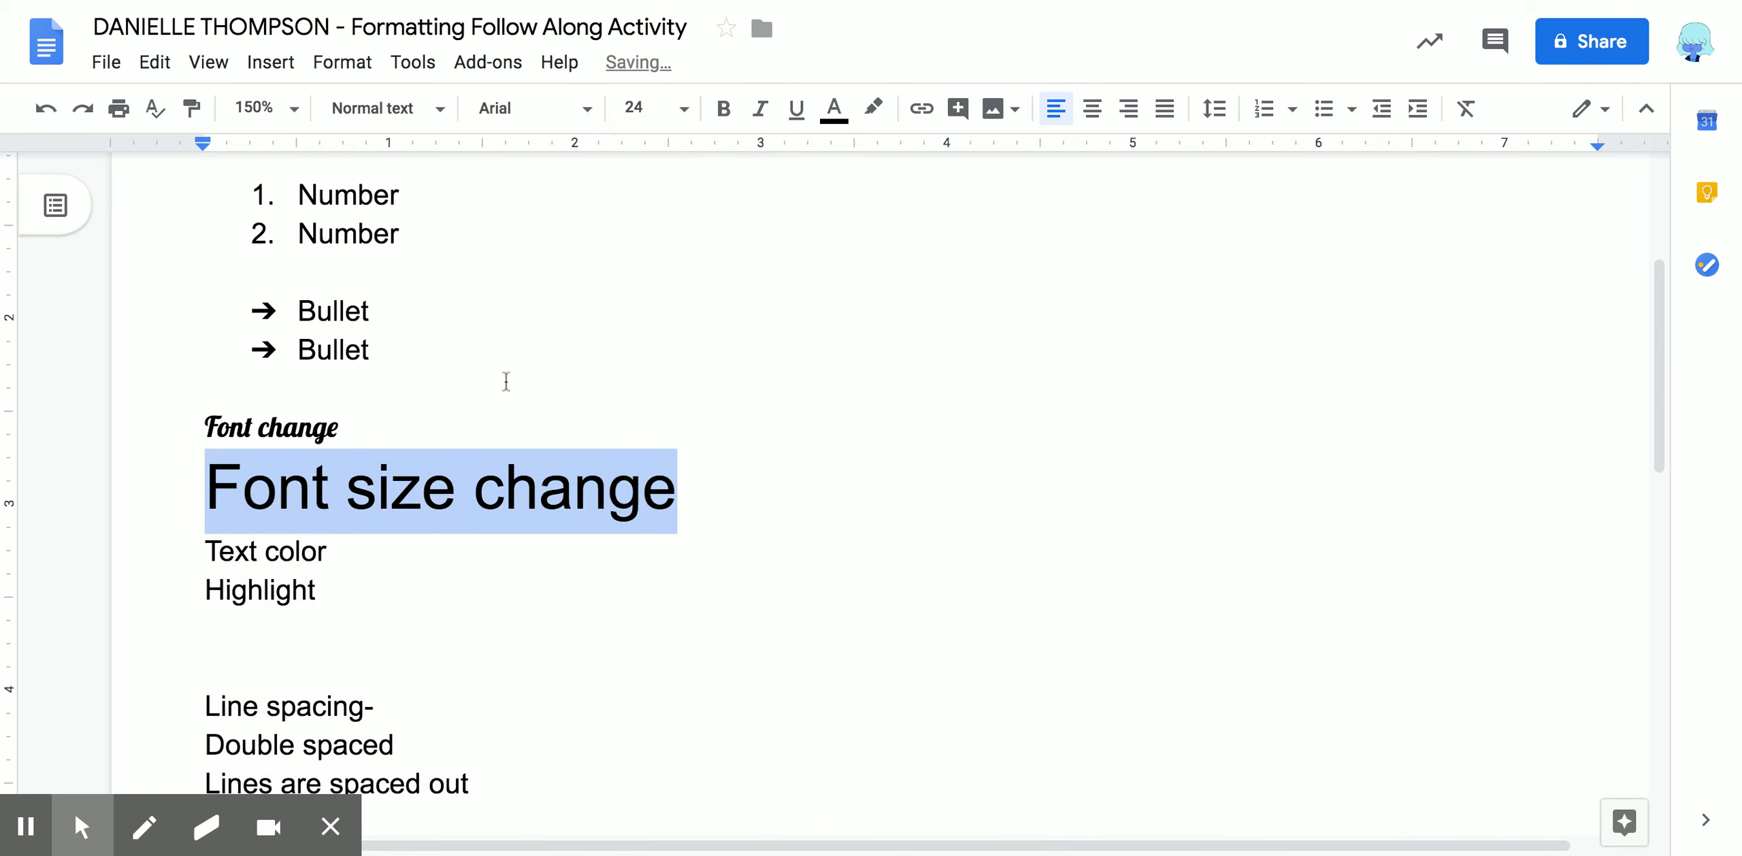
pyautogui.click(684, 110)
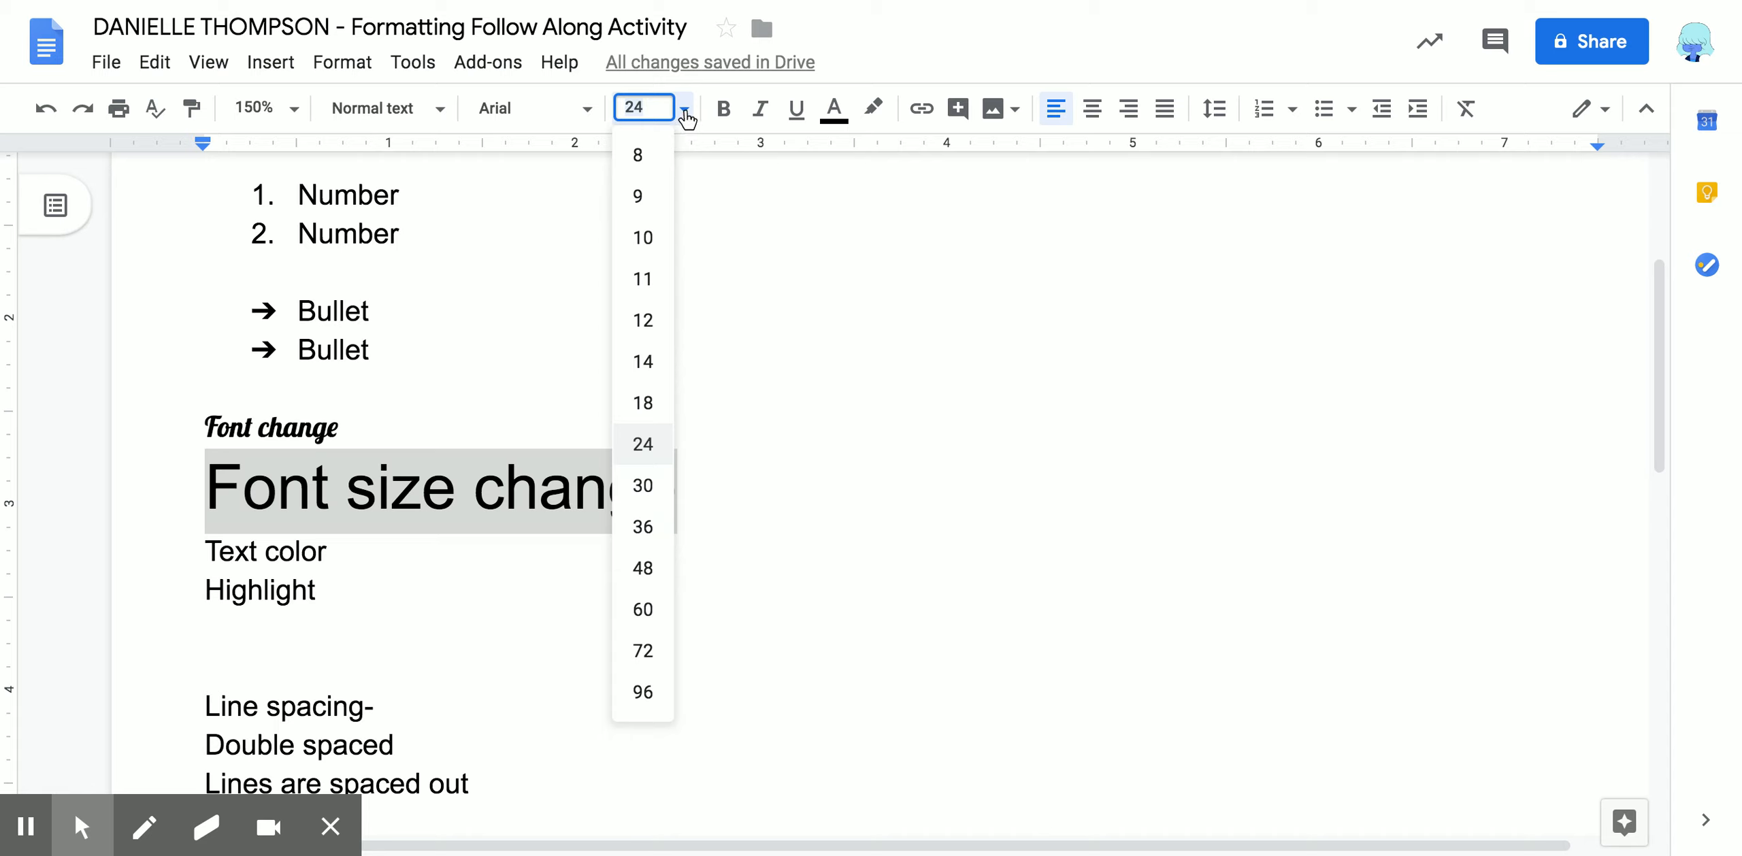
pyautogui.click(684, 111)
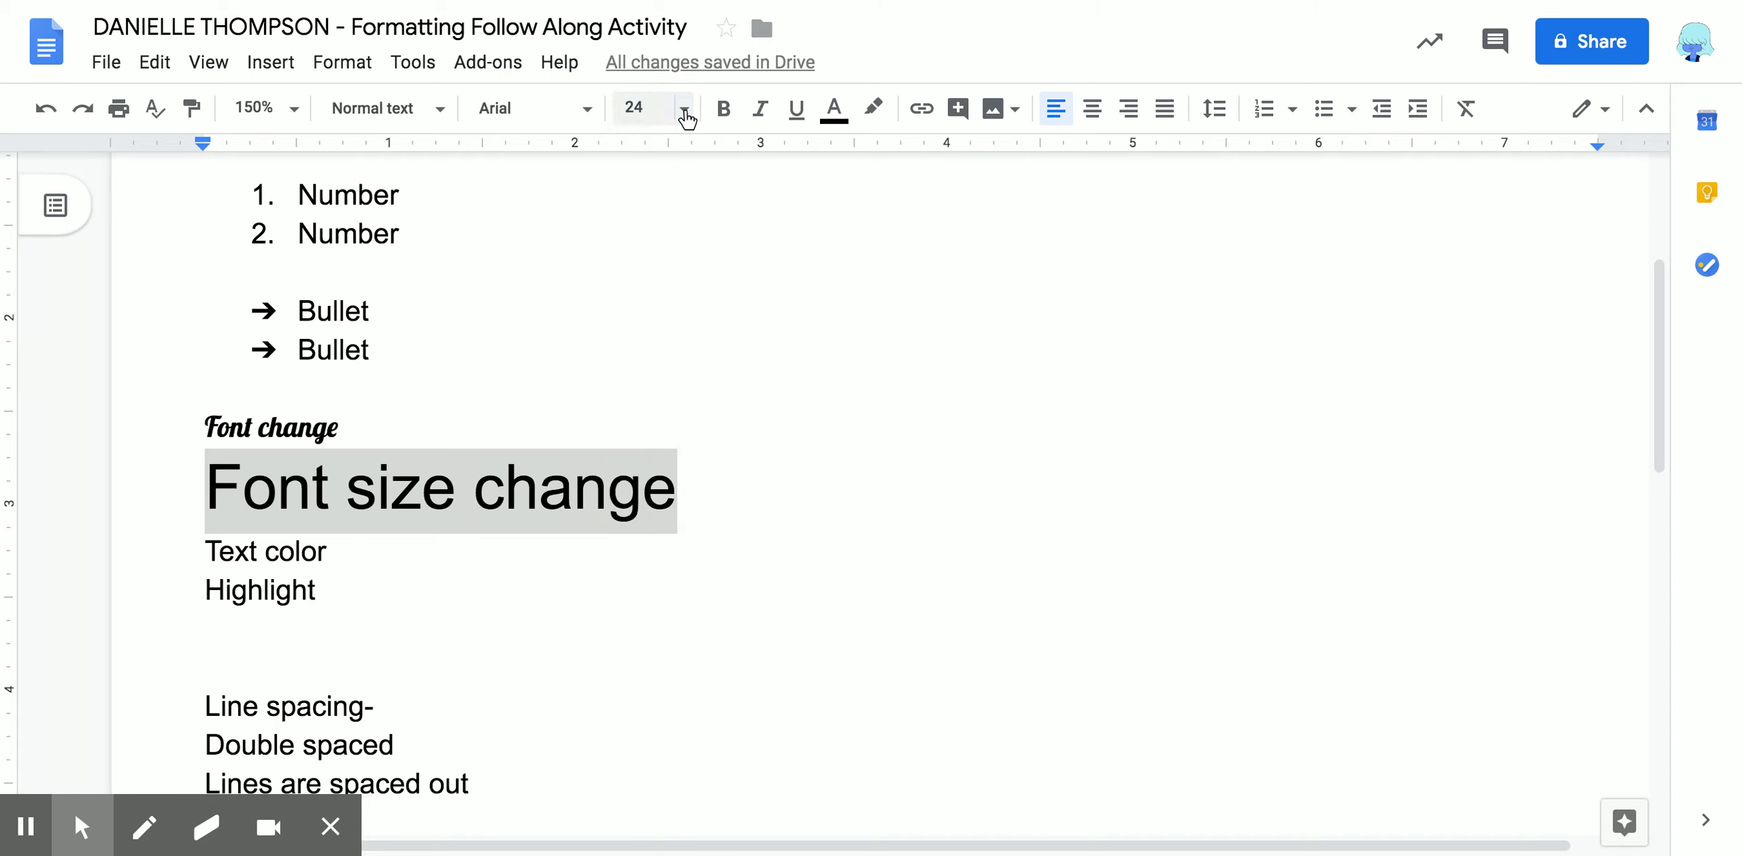
# Color the "Text color" line purple and check its applied color against the "Highlight" line
pyautogui.click(214, 555)
pyautogui.moveTo(207, 556); pyautogui.dragTo(324, 555)
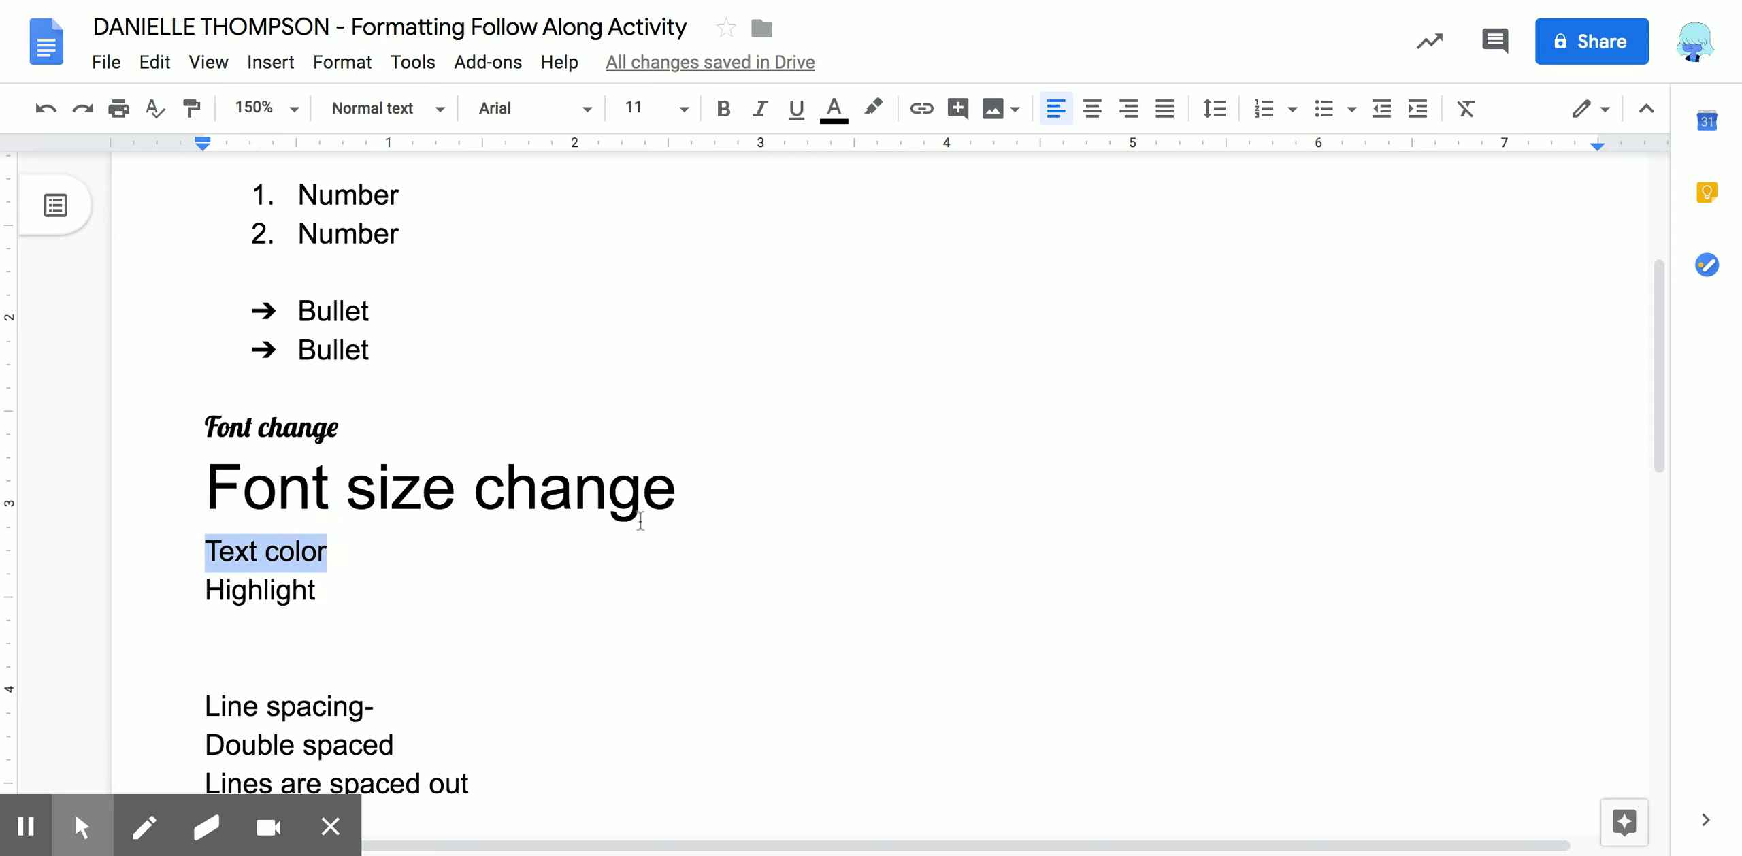
pyautogui.click(834, 110)
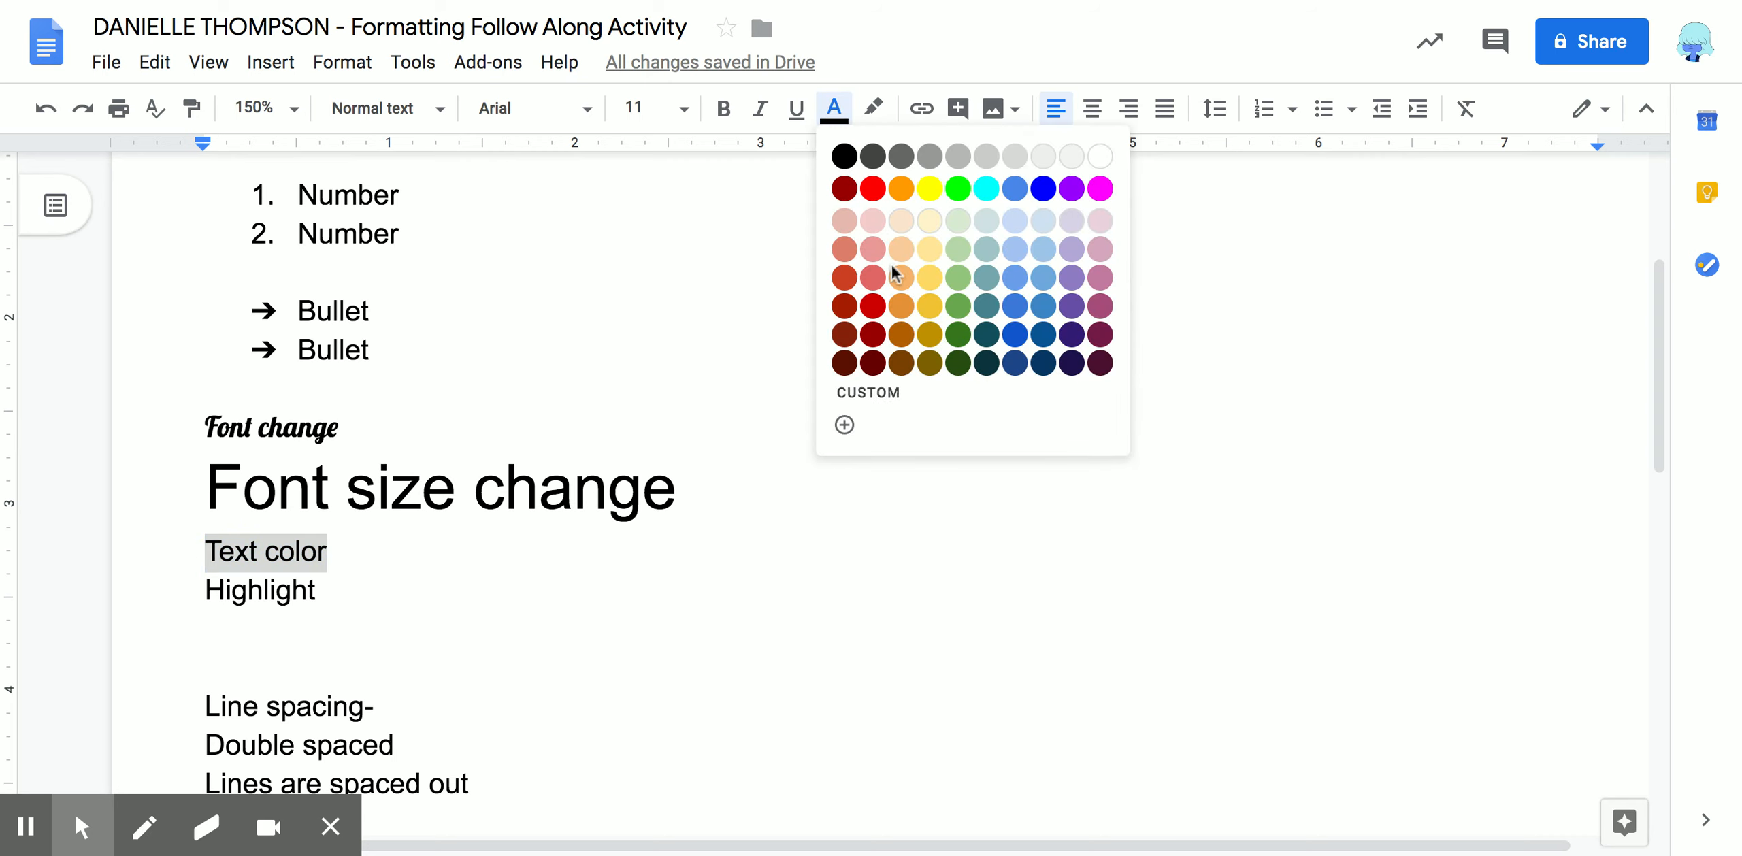
pyautogui.click(1071, 189)
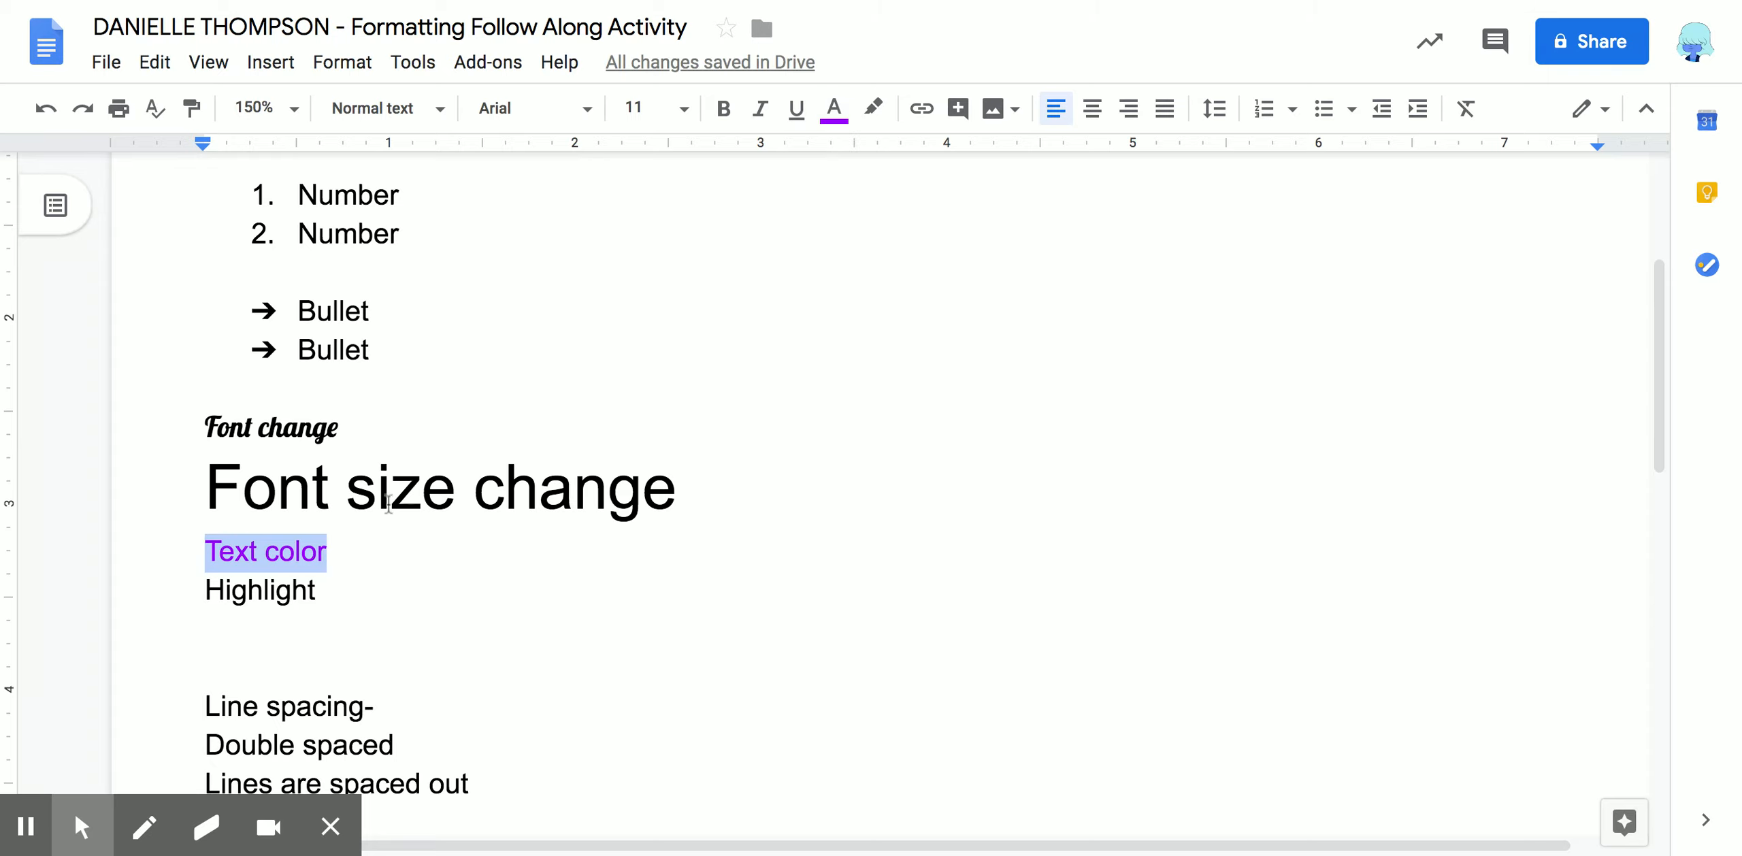
pyautogui.click(294, 590)
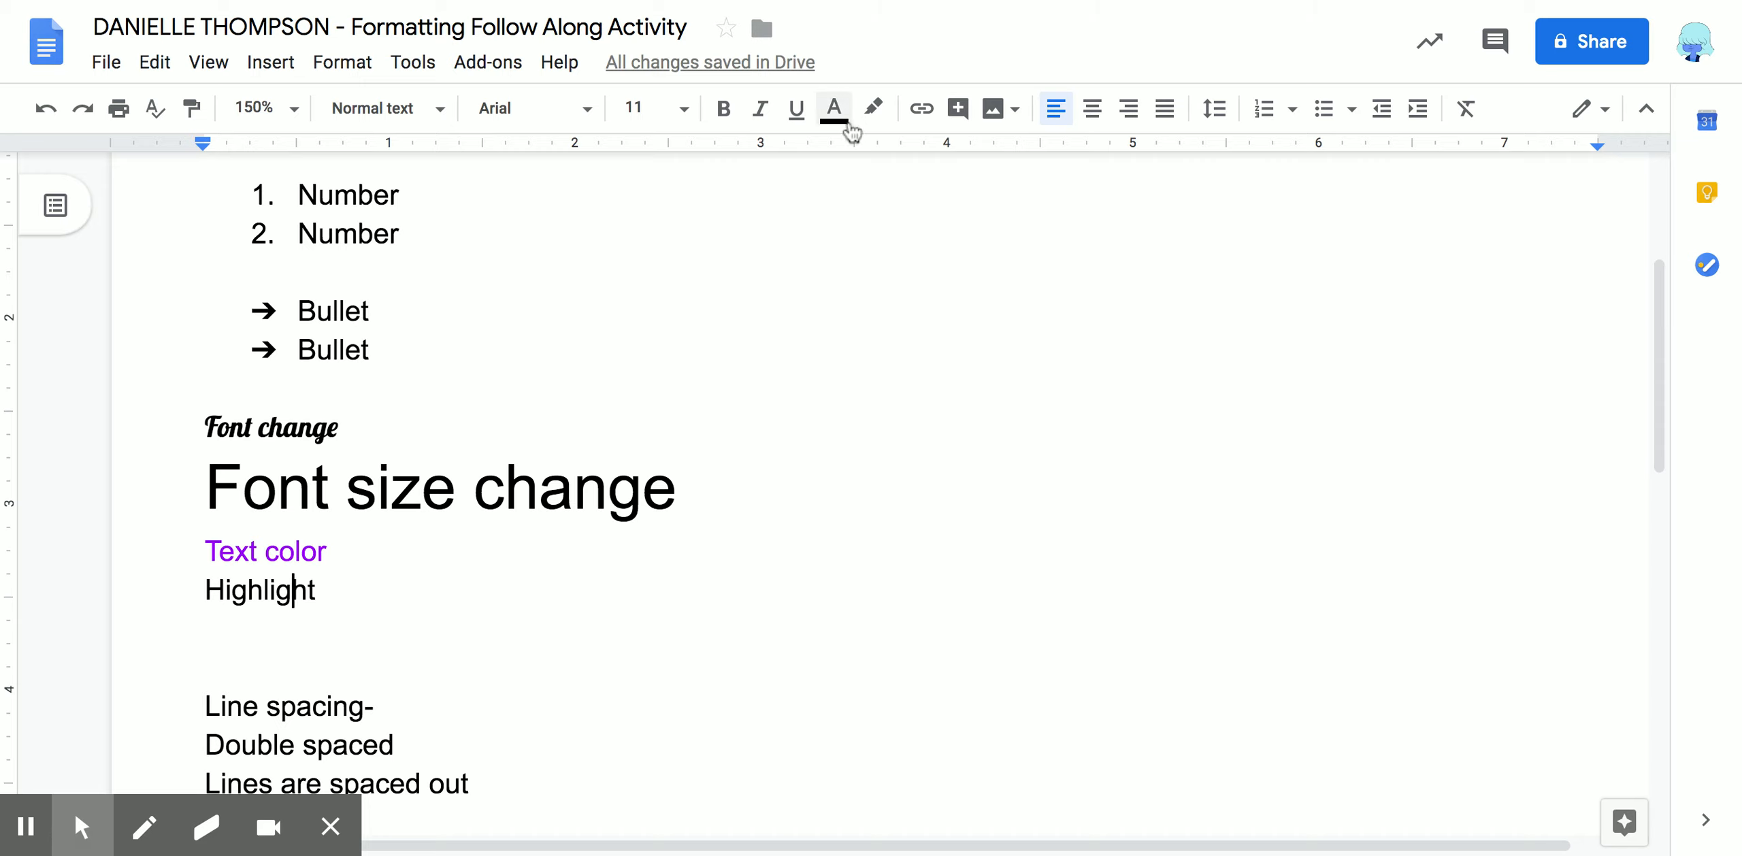
pyautogui.click(290, 552)
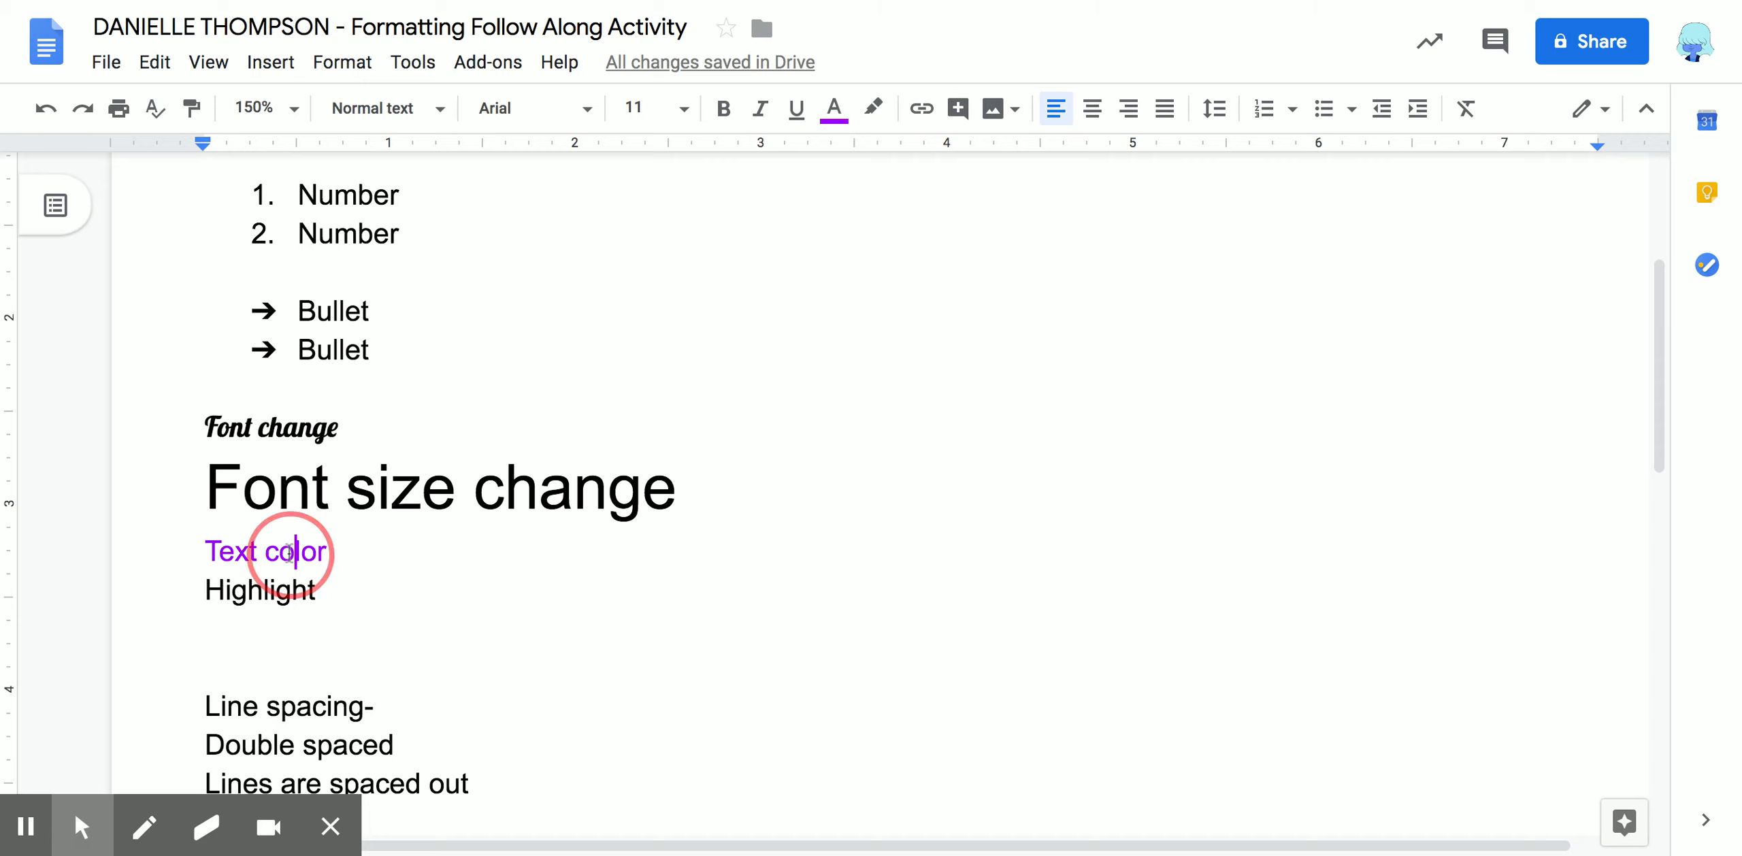
pyautogui.click(835, 108)
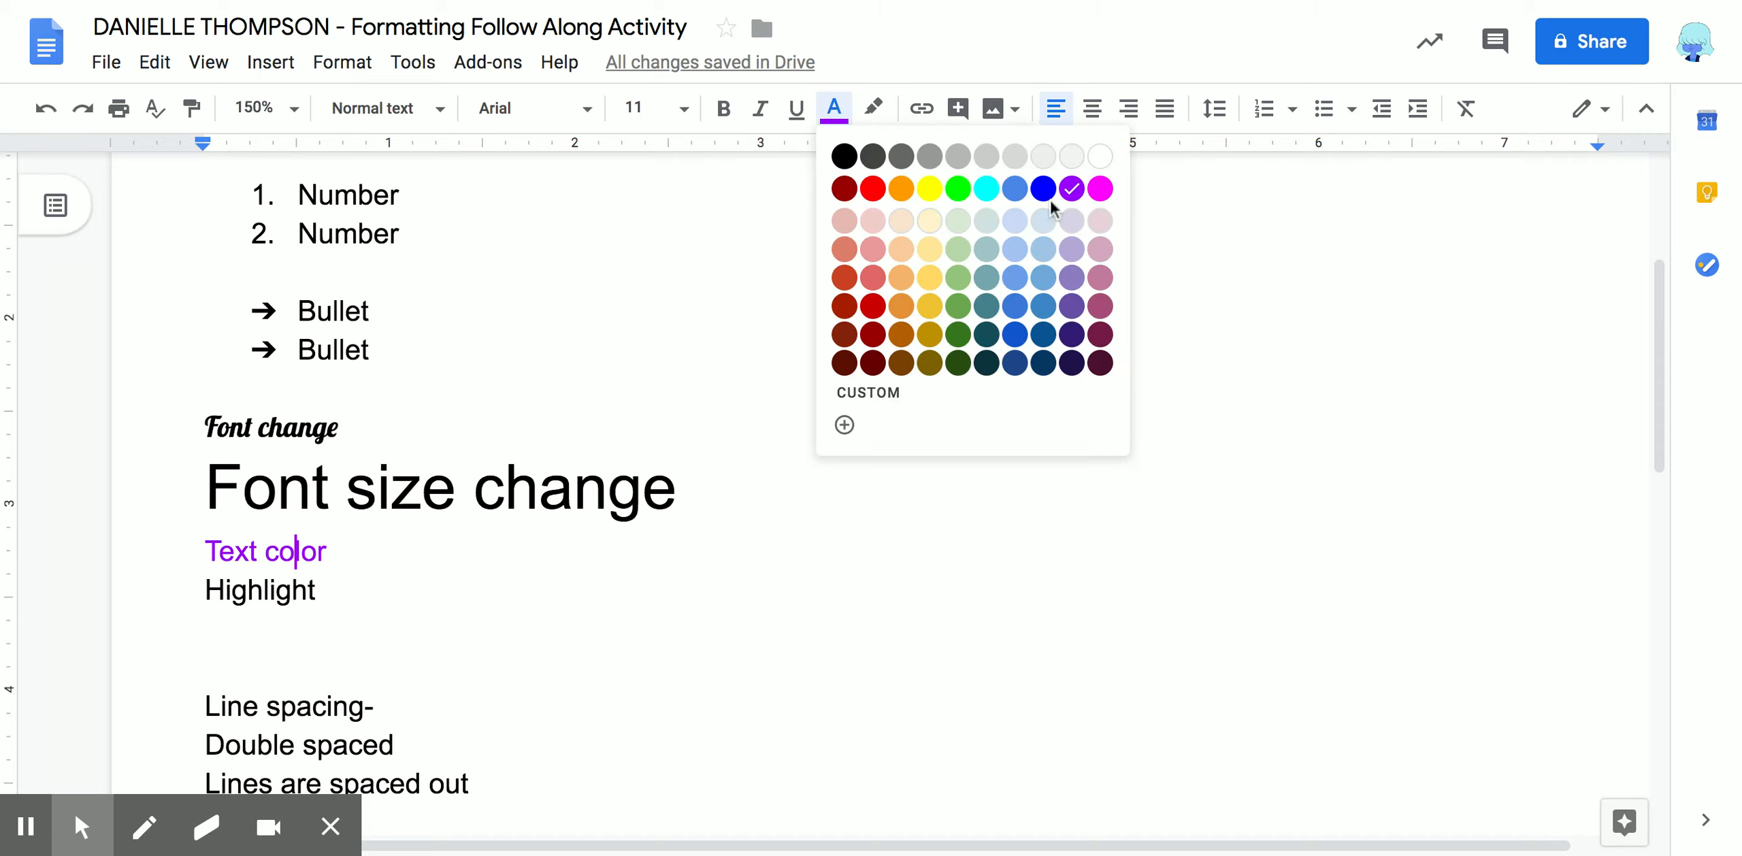
pyautogui.click(833, 117)
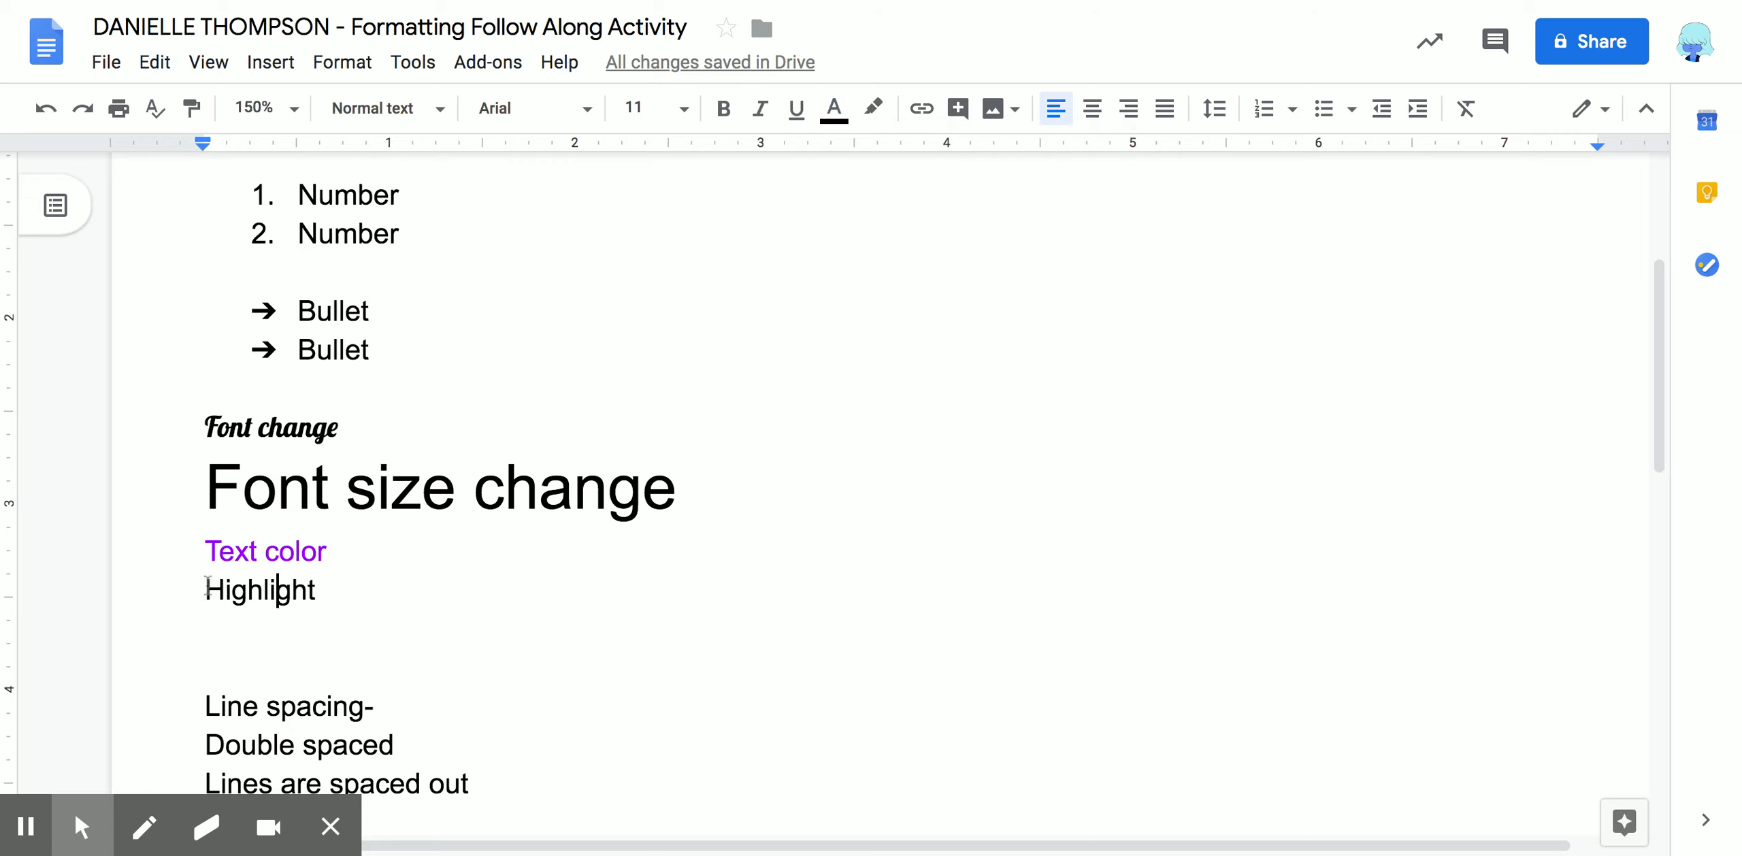
# Highlight the word "Highlight" in yellow
pyautogui.moveTo(203, 590); pyautogui.dragTo(313, 596)
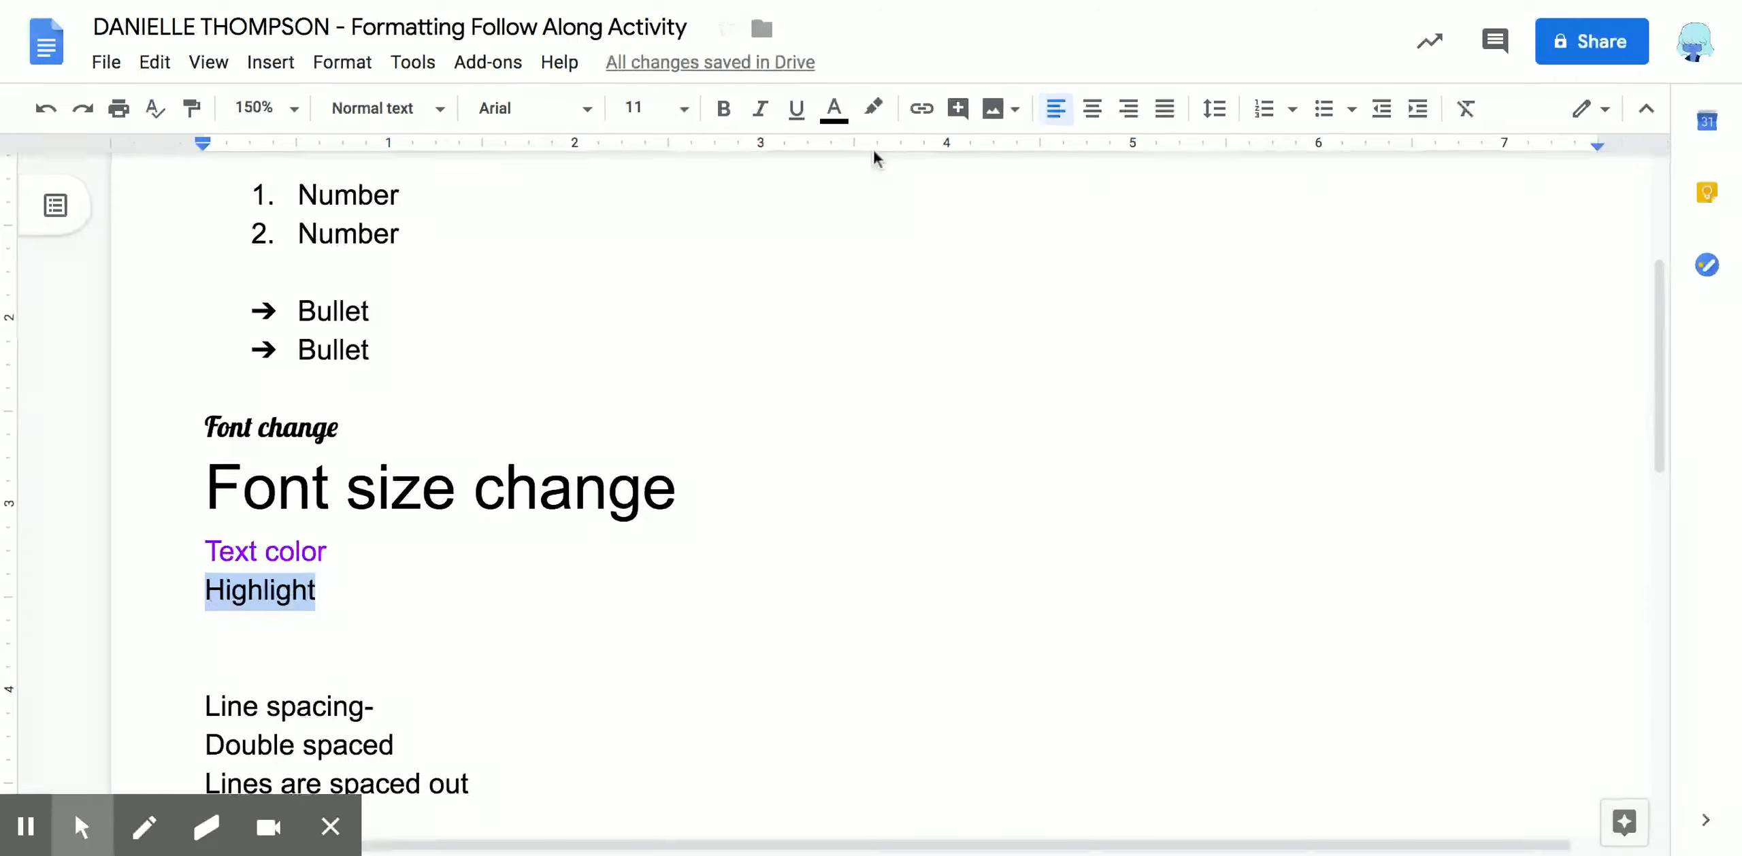
pyautogui.click(873, 109)
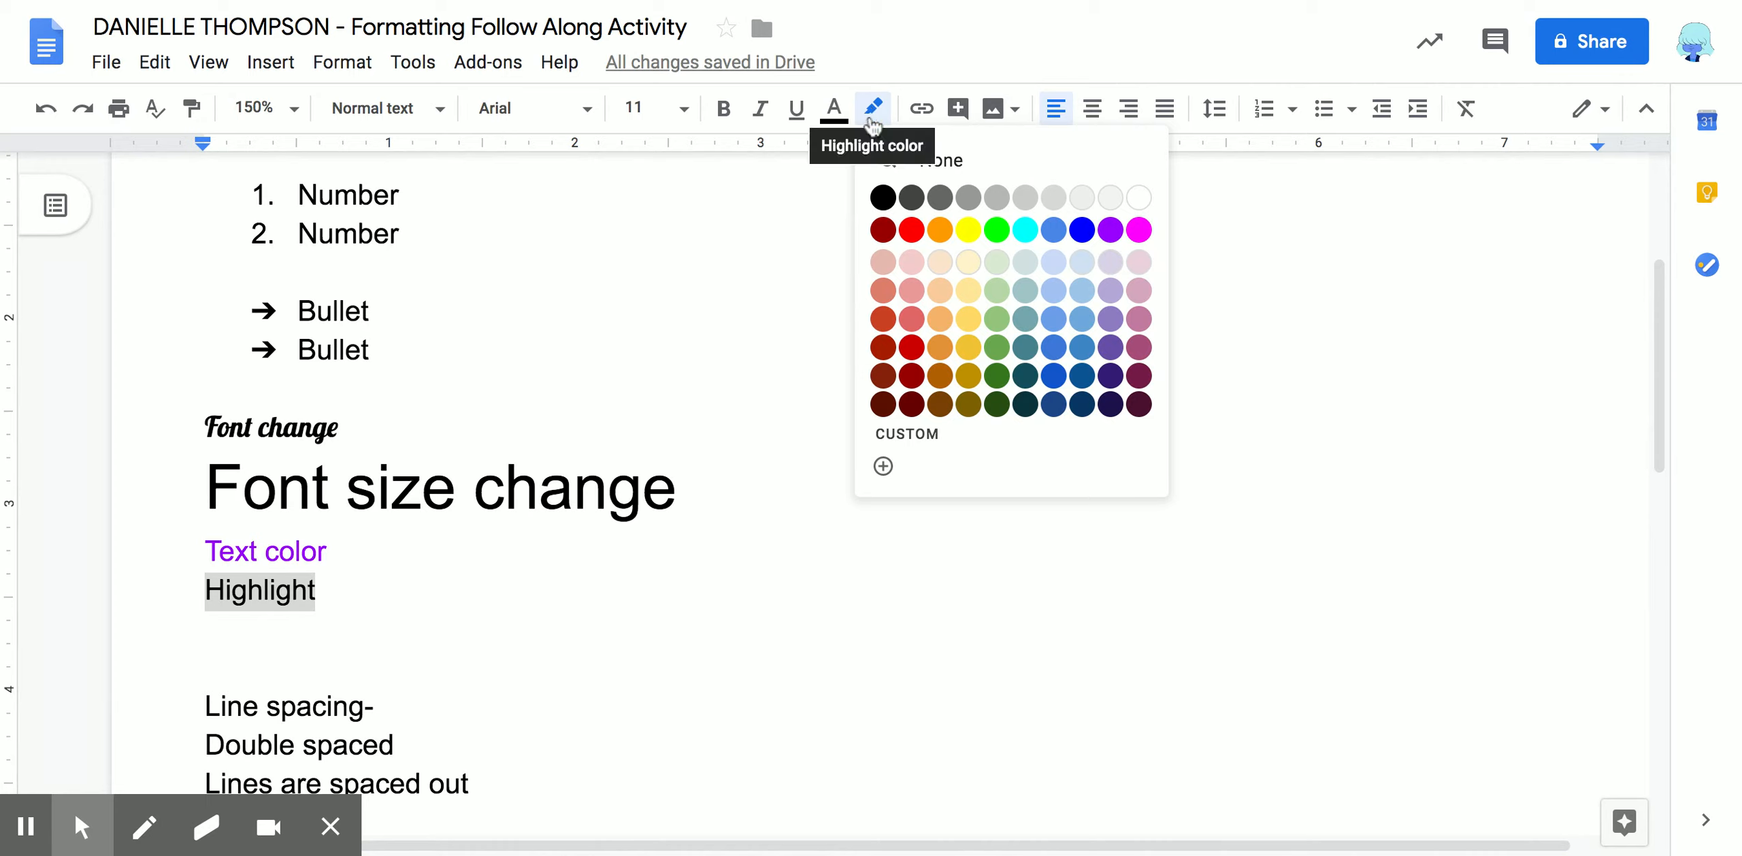
pyautogui.click(967, 234)
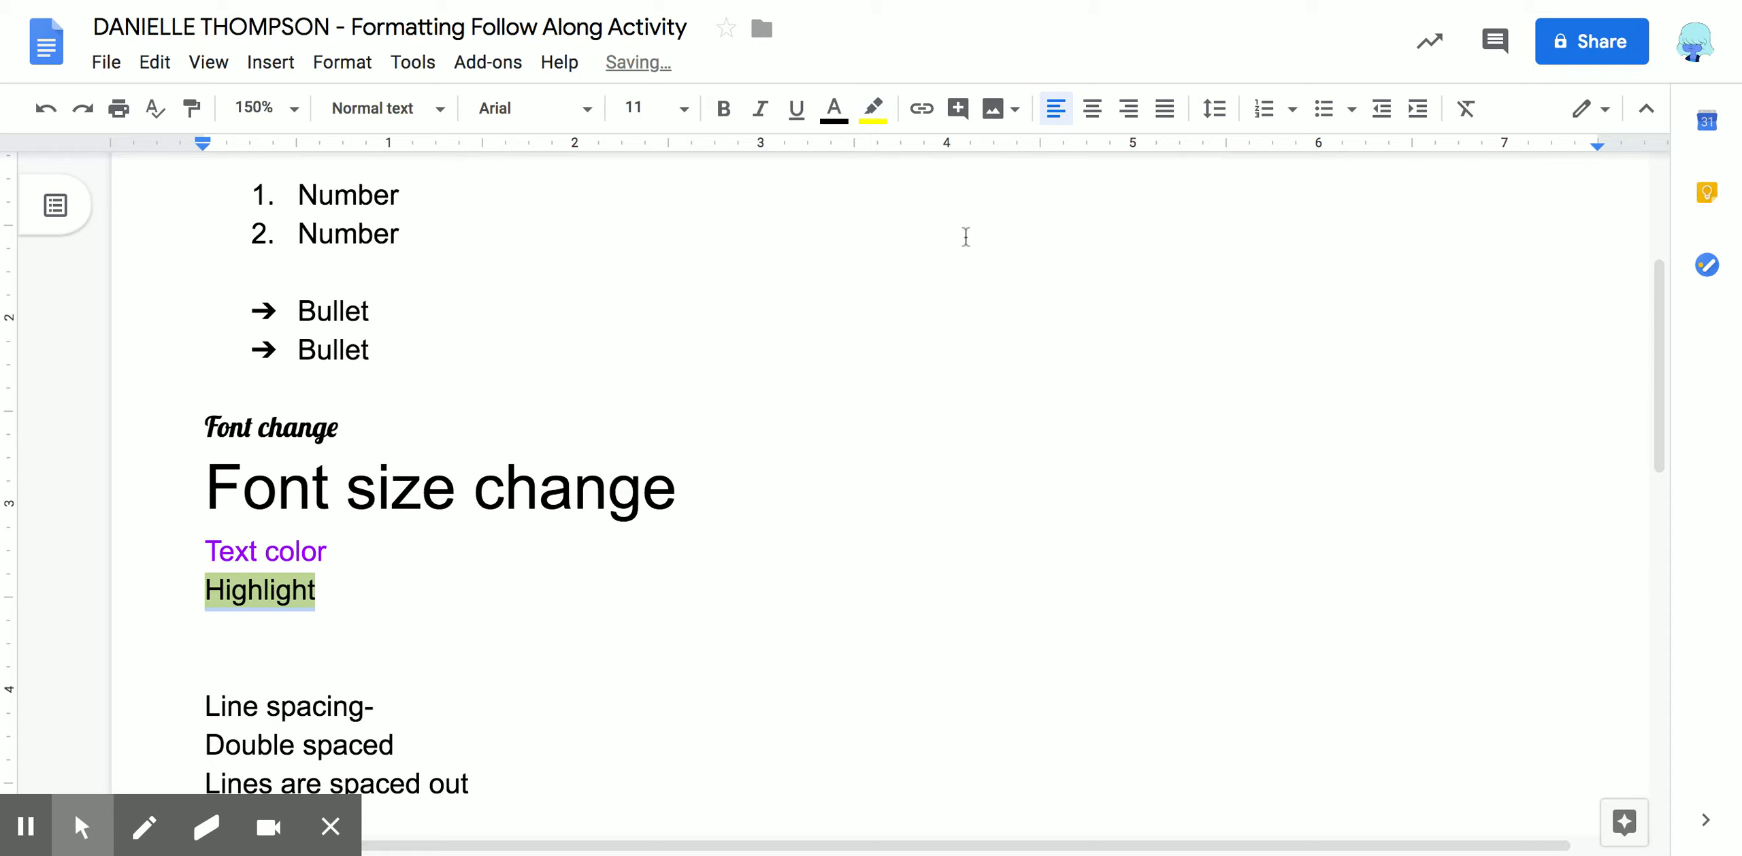
pyautogui.click(340, 595)
pyautogui.click(338, 598)
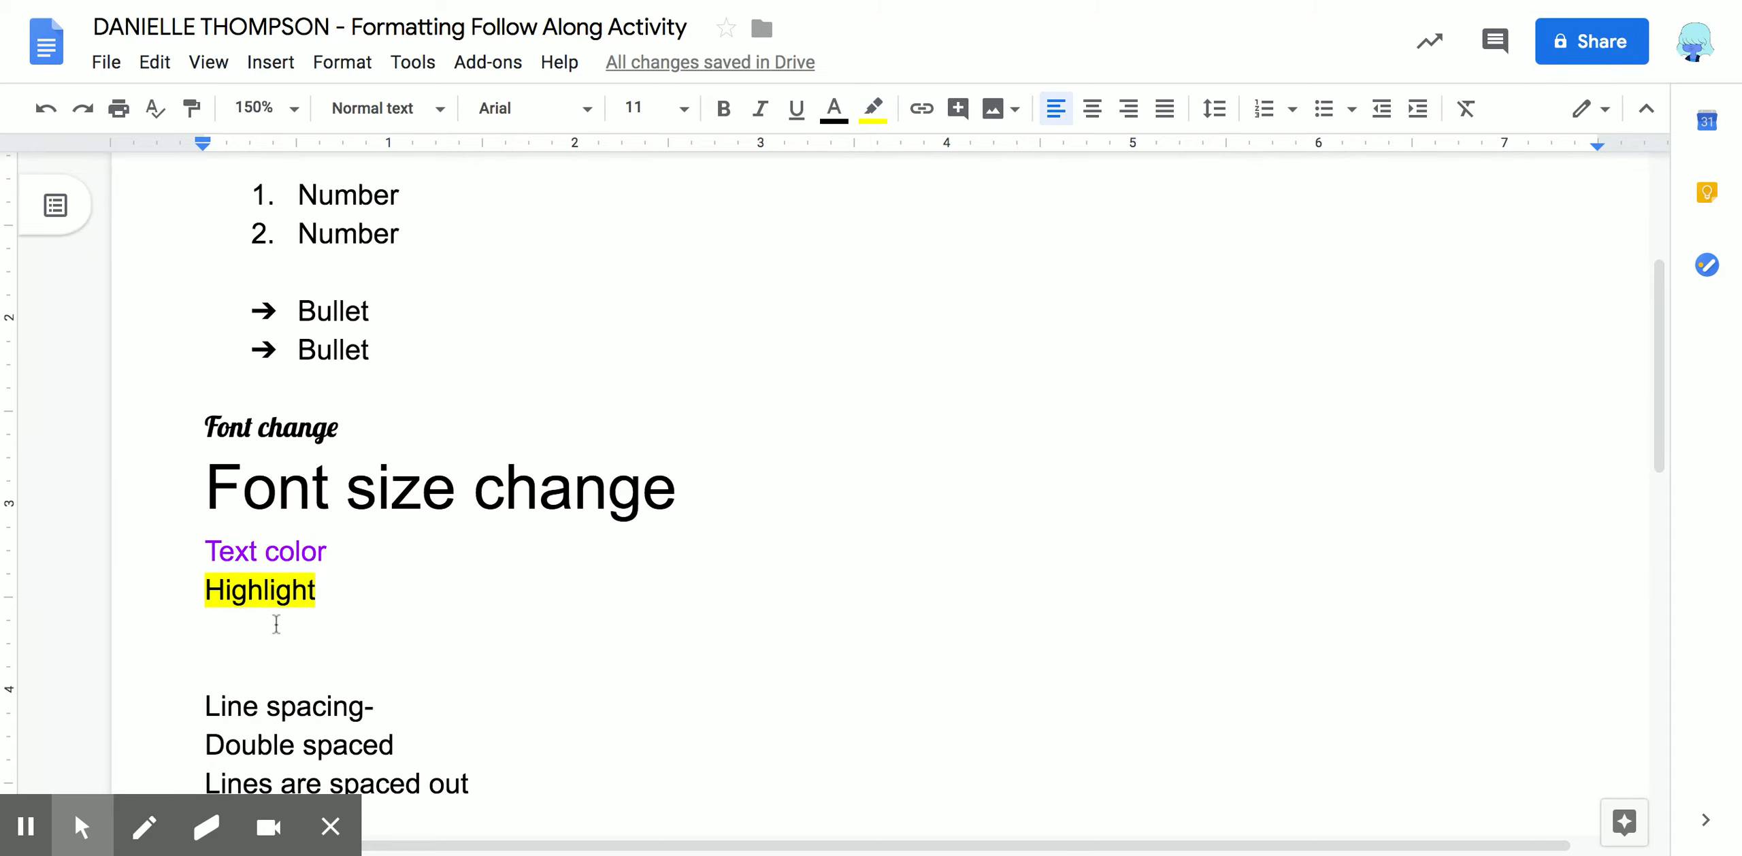
# Select the three lines from "Line spacing-" to "Lines are spaced out" and set their line spacing to single
pyautogui.scroll(1, 416, 598)
pyautogui.scroll(-3, 415, 599)
pyautogui.scroll(-1, 415, 600)
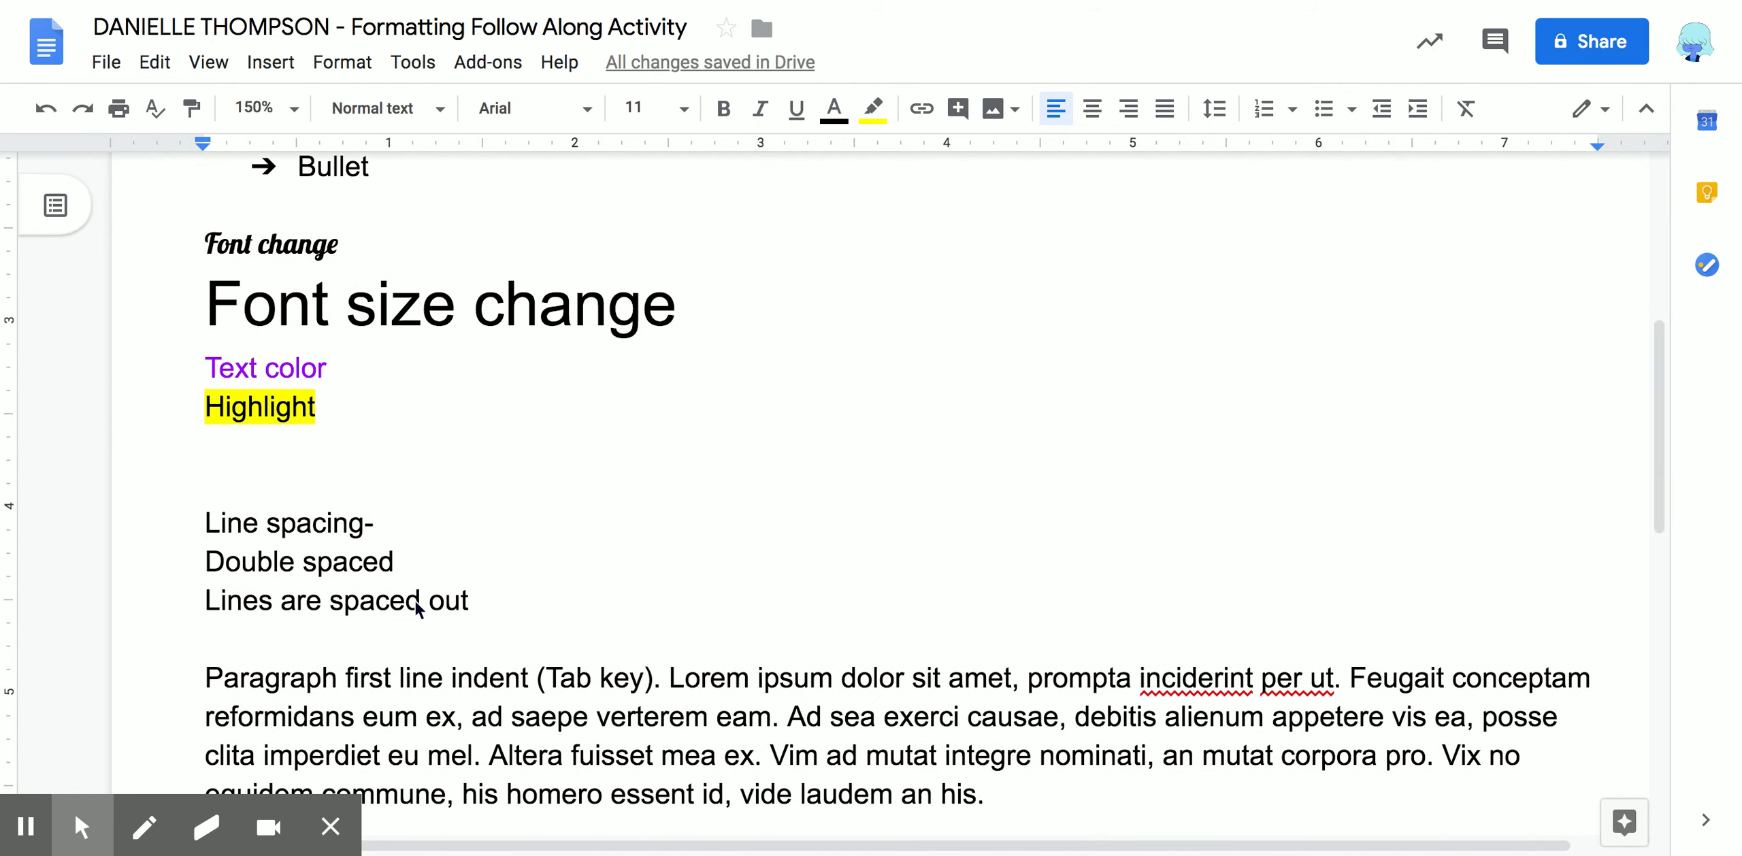
pyautogui.scroll(-1, 416, 602)
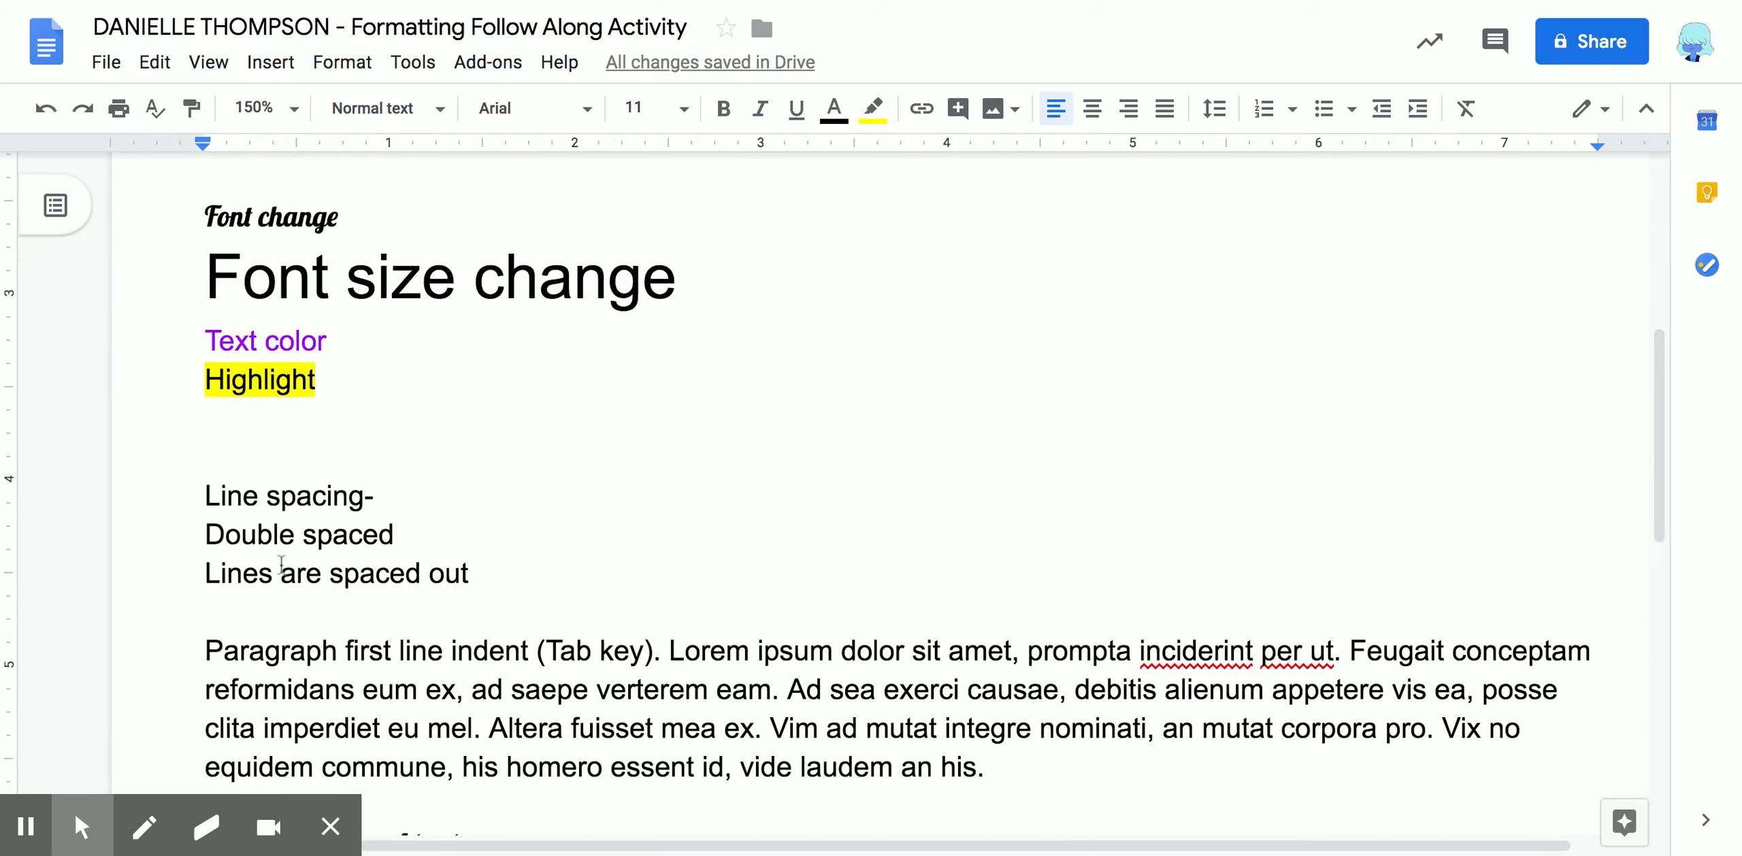
pyautogui.scroll(-5, 232, 524)
pyautogui.scroll(3, 281, 563)
pyautogui.scroll(4, 281, 563)
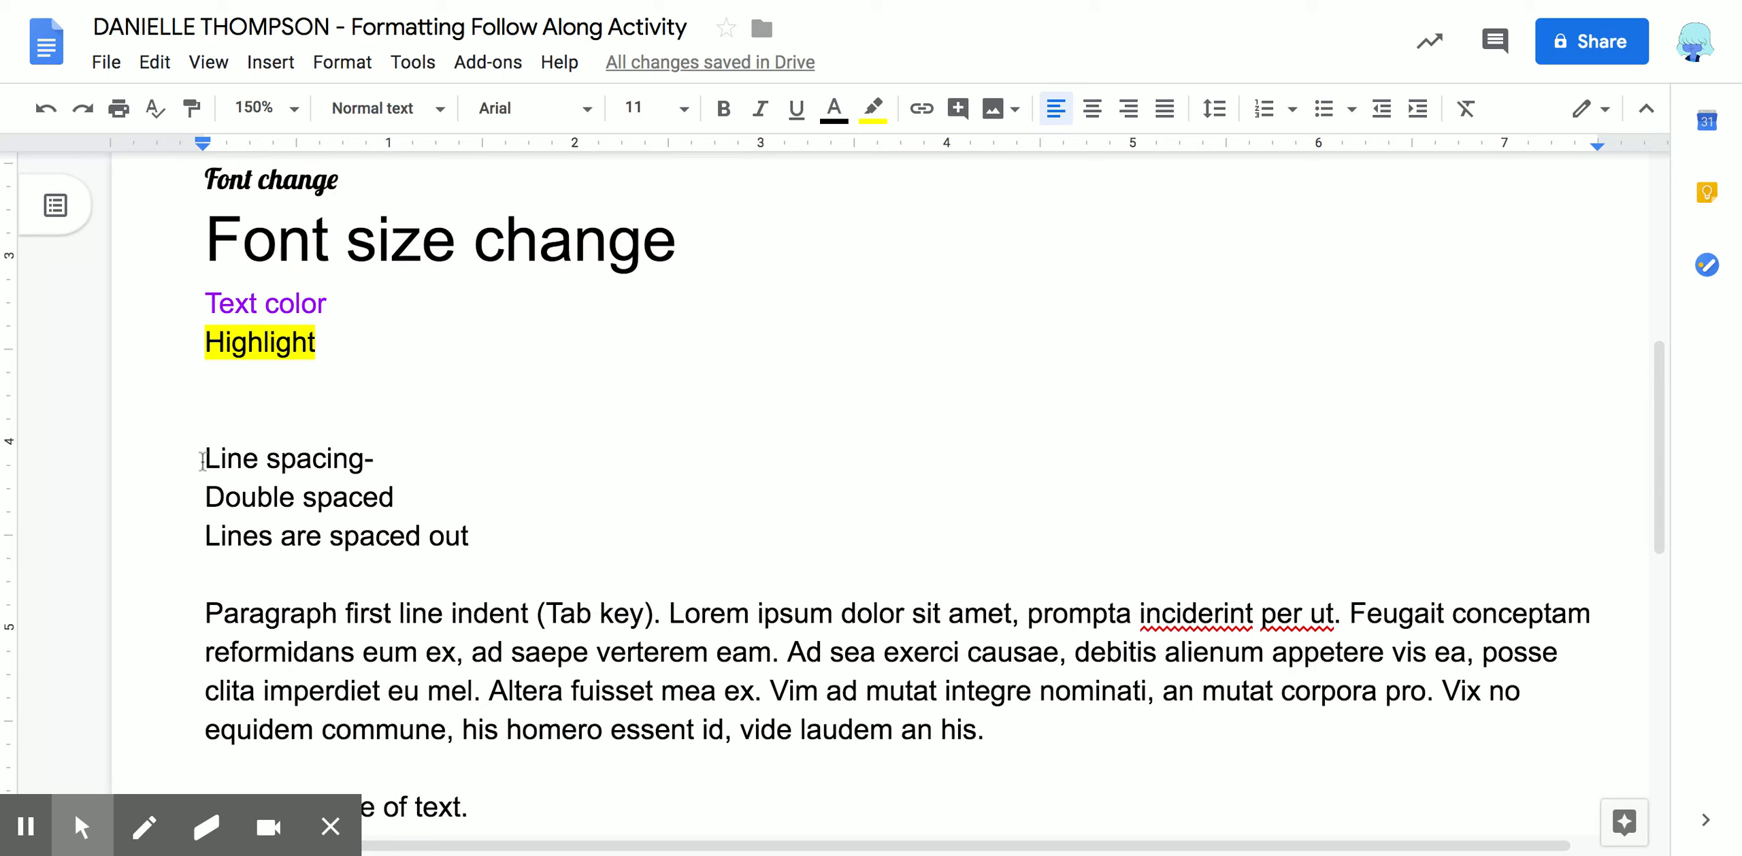
pyautogui.moveTo(203, 460); pyautogui.dragTo(379, 498)
pyautogui.moveTo(434, 525); pyautogui.dragTo(487, 537)
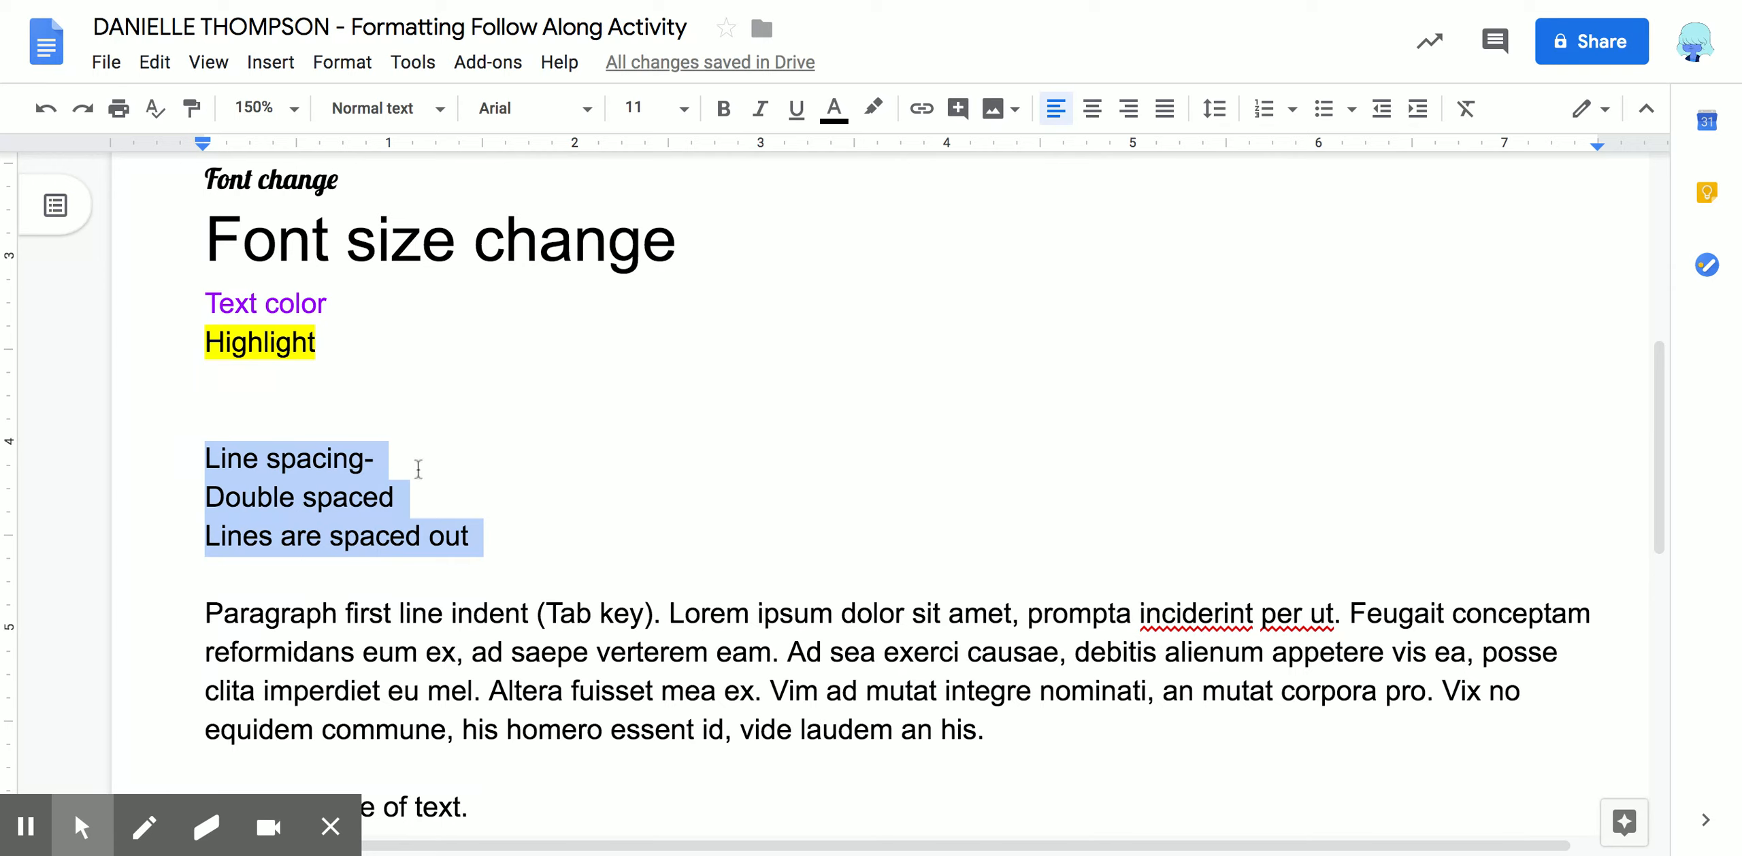
pyautogui.click(1217, 111)
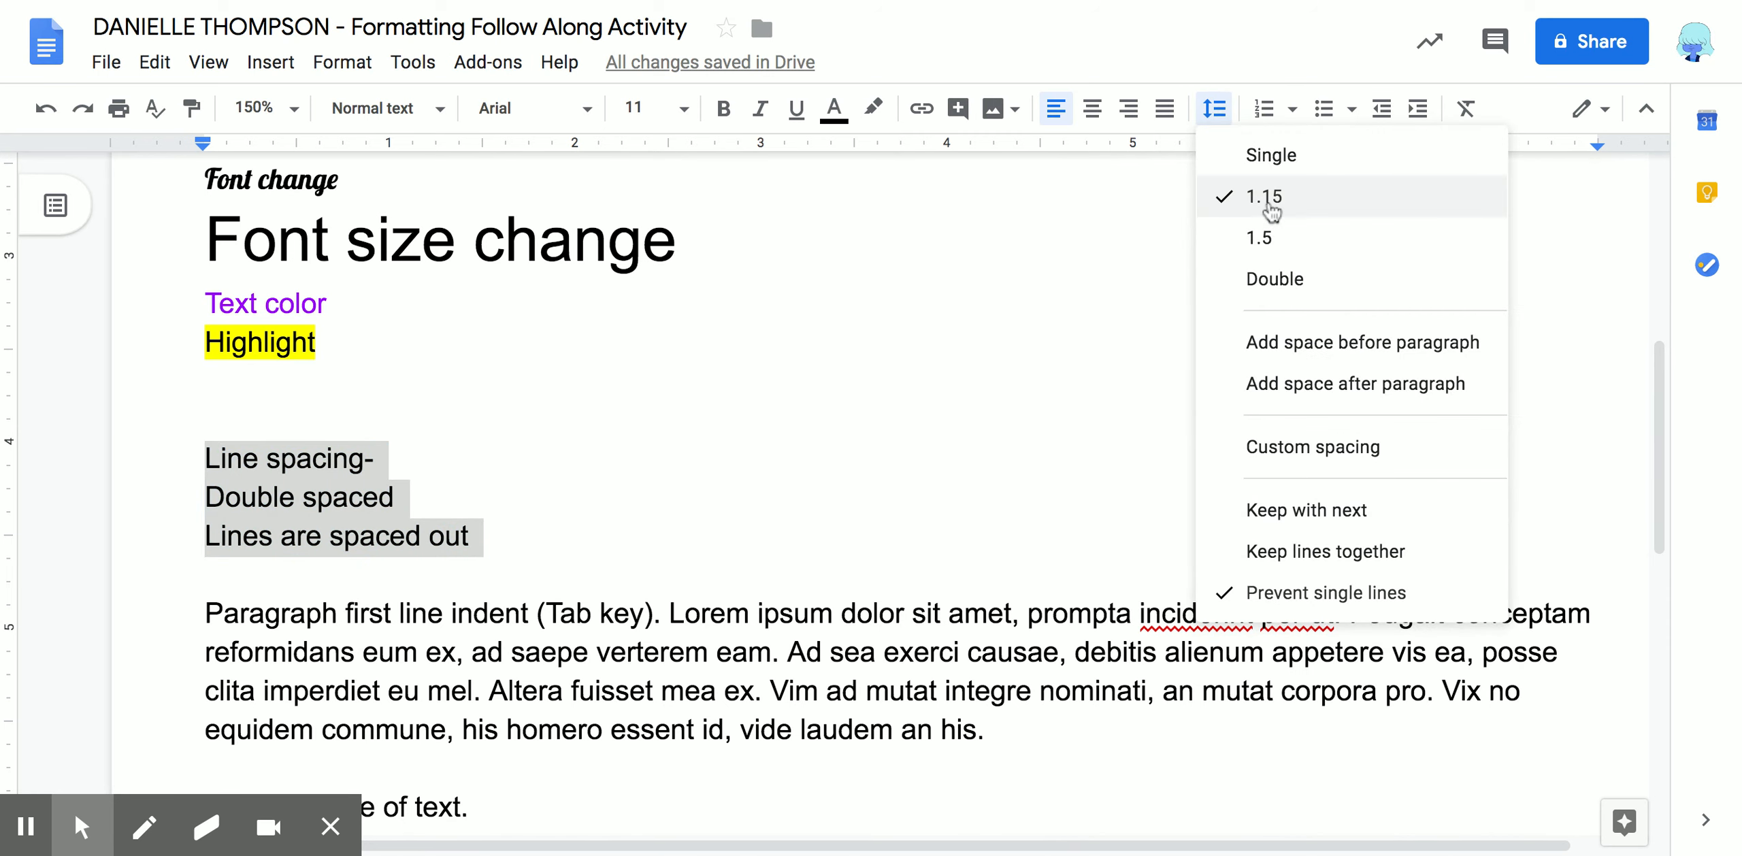
pyautogui.click(1278, 158)
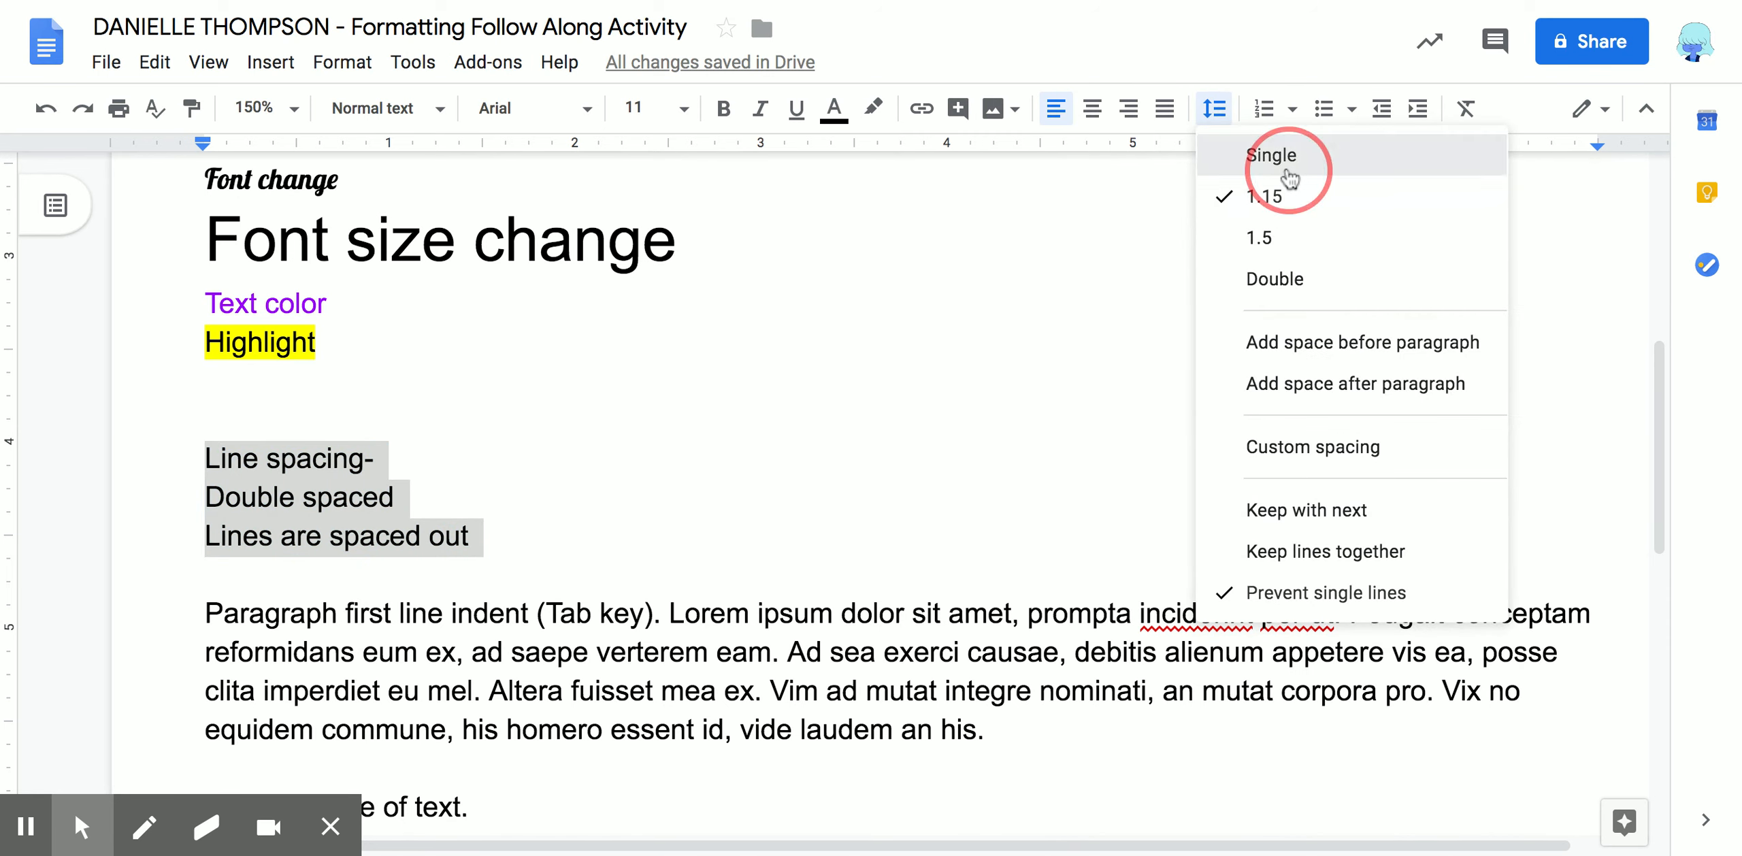
# Change the line spacing of the three selected "Line spacing-" practice lines to double
pyautogui.click(1214, 110)
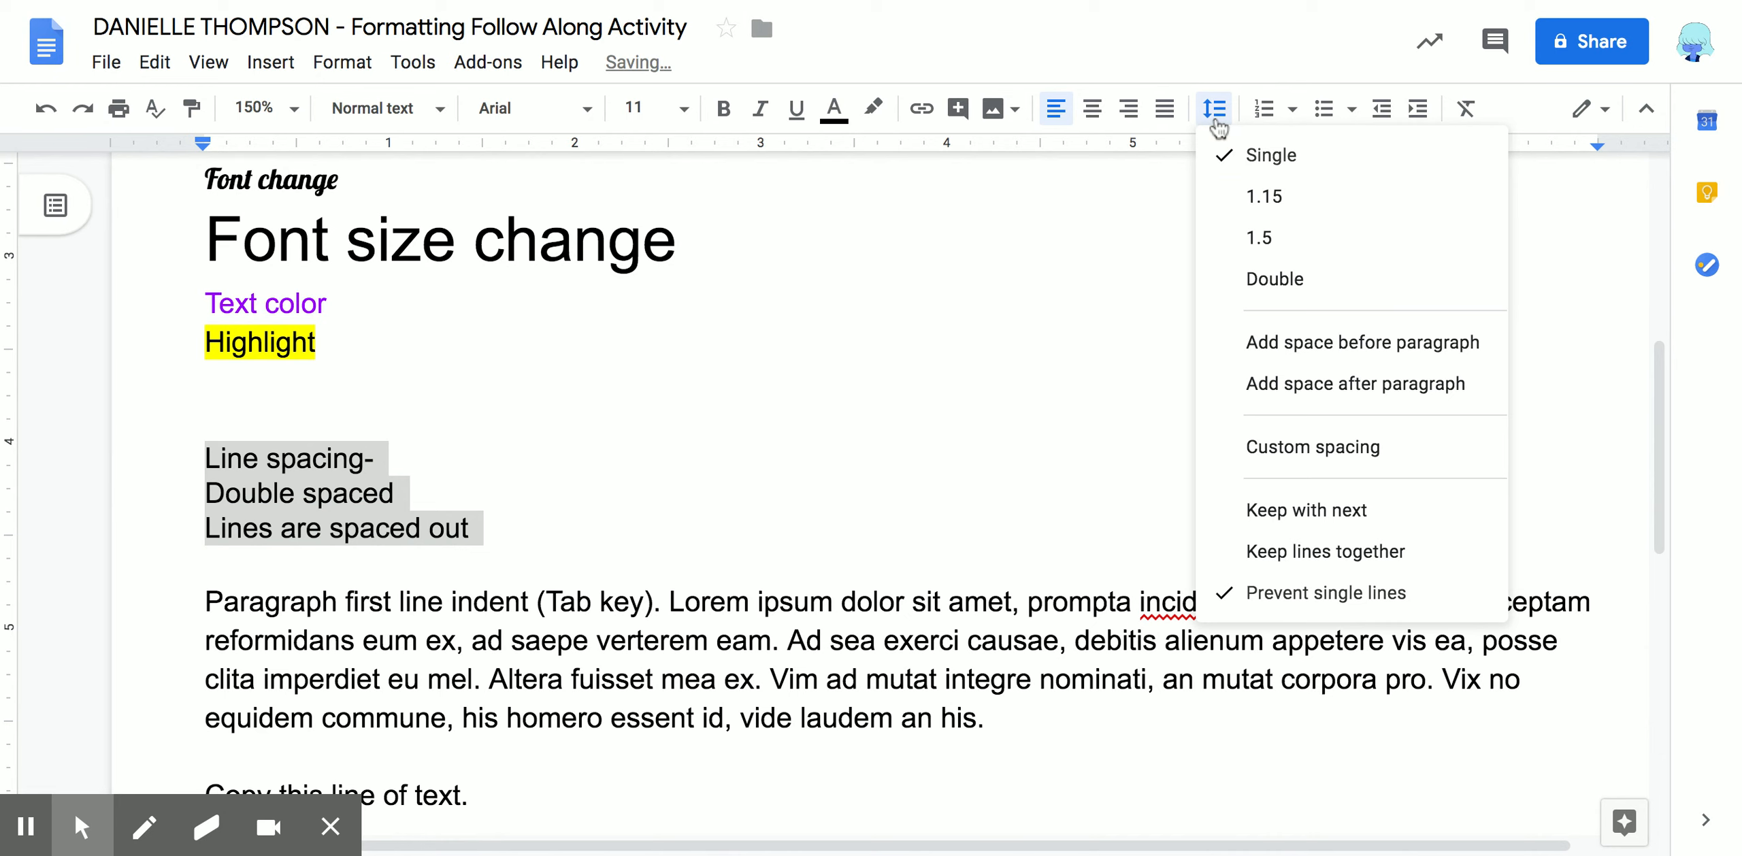
pyautogui.click(1274, 280)
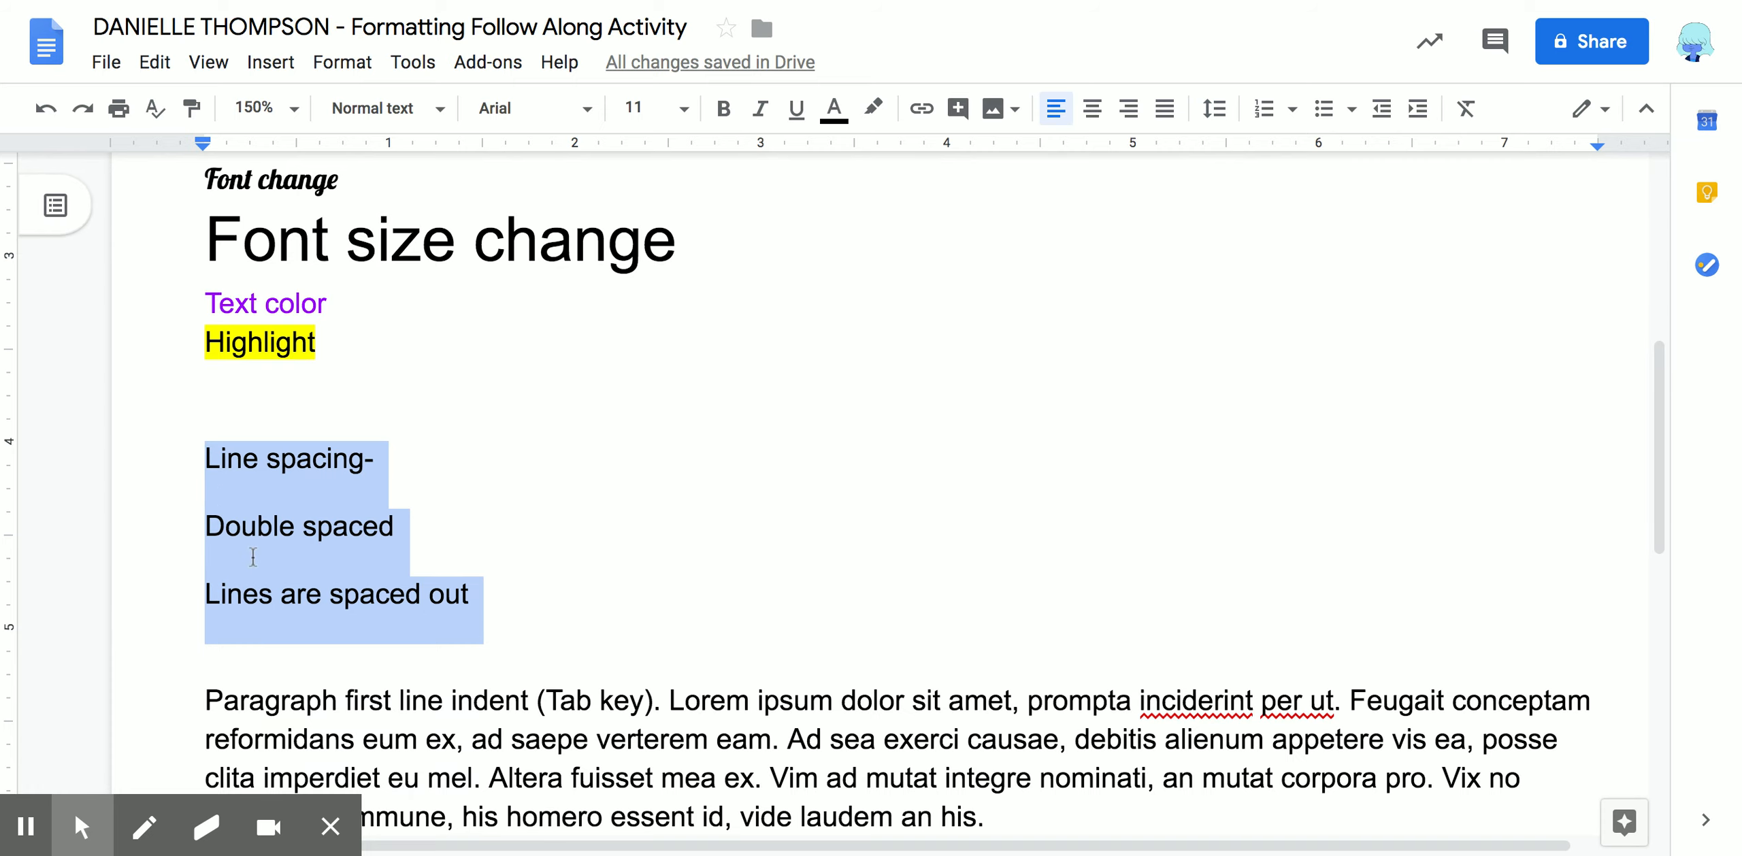
pyautogui.scroll(3, 249, 577)
pyautogui.scroll(-2, 258, 578)
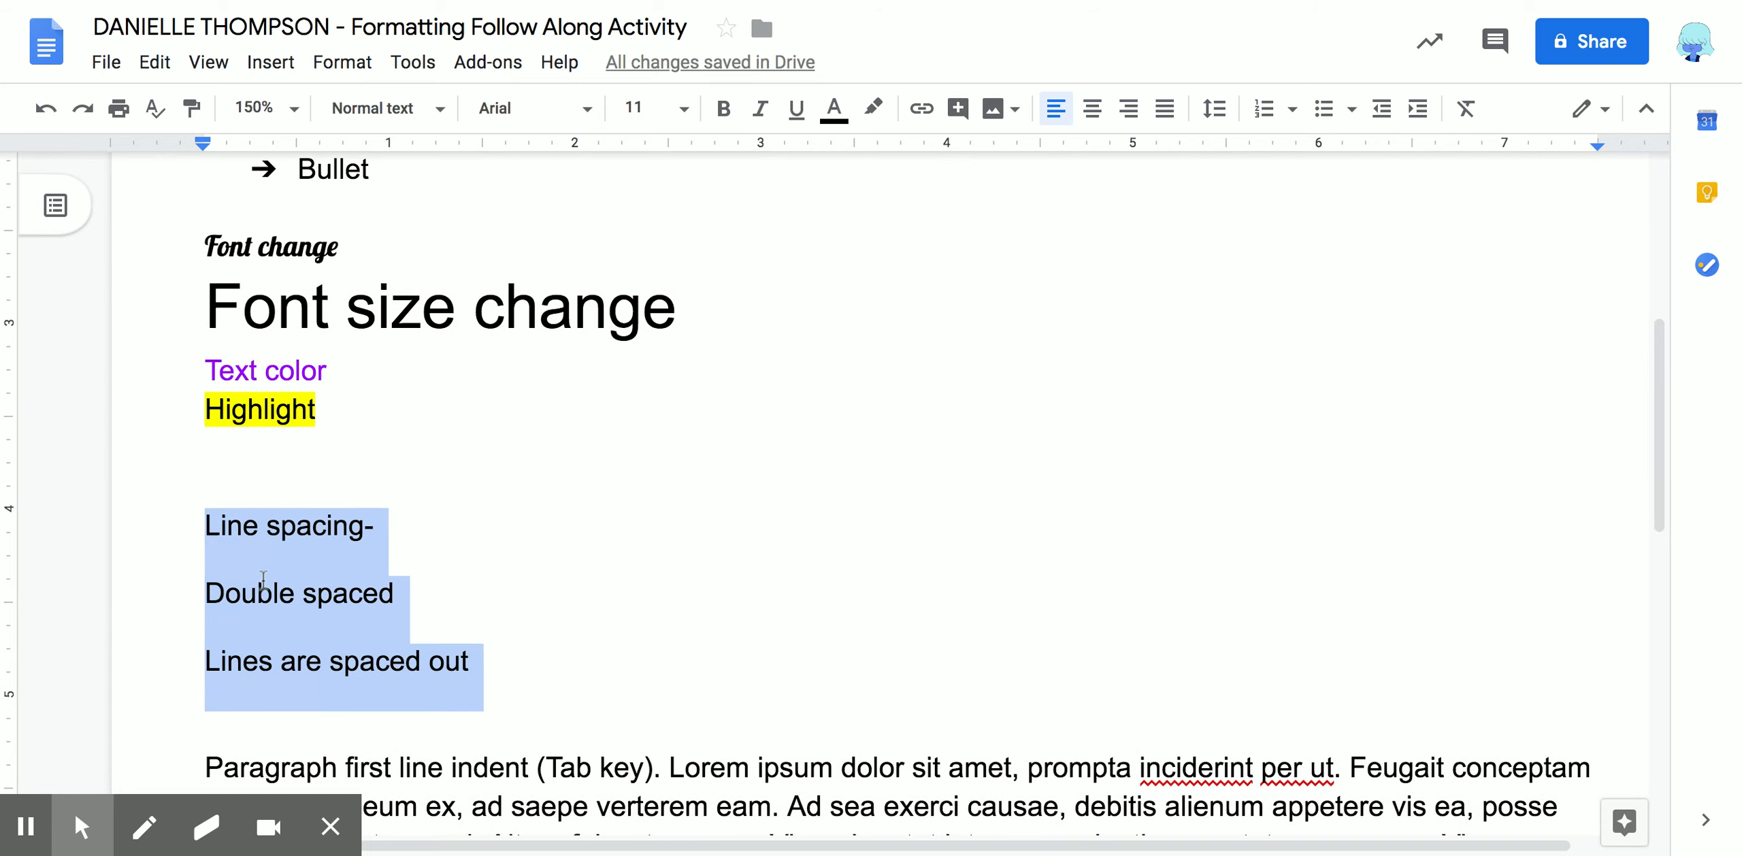
pyautogui.scroll(-1, 262, 580)
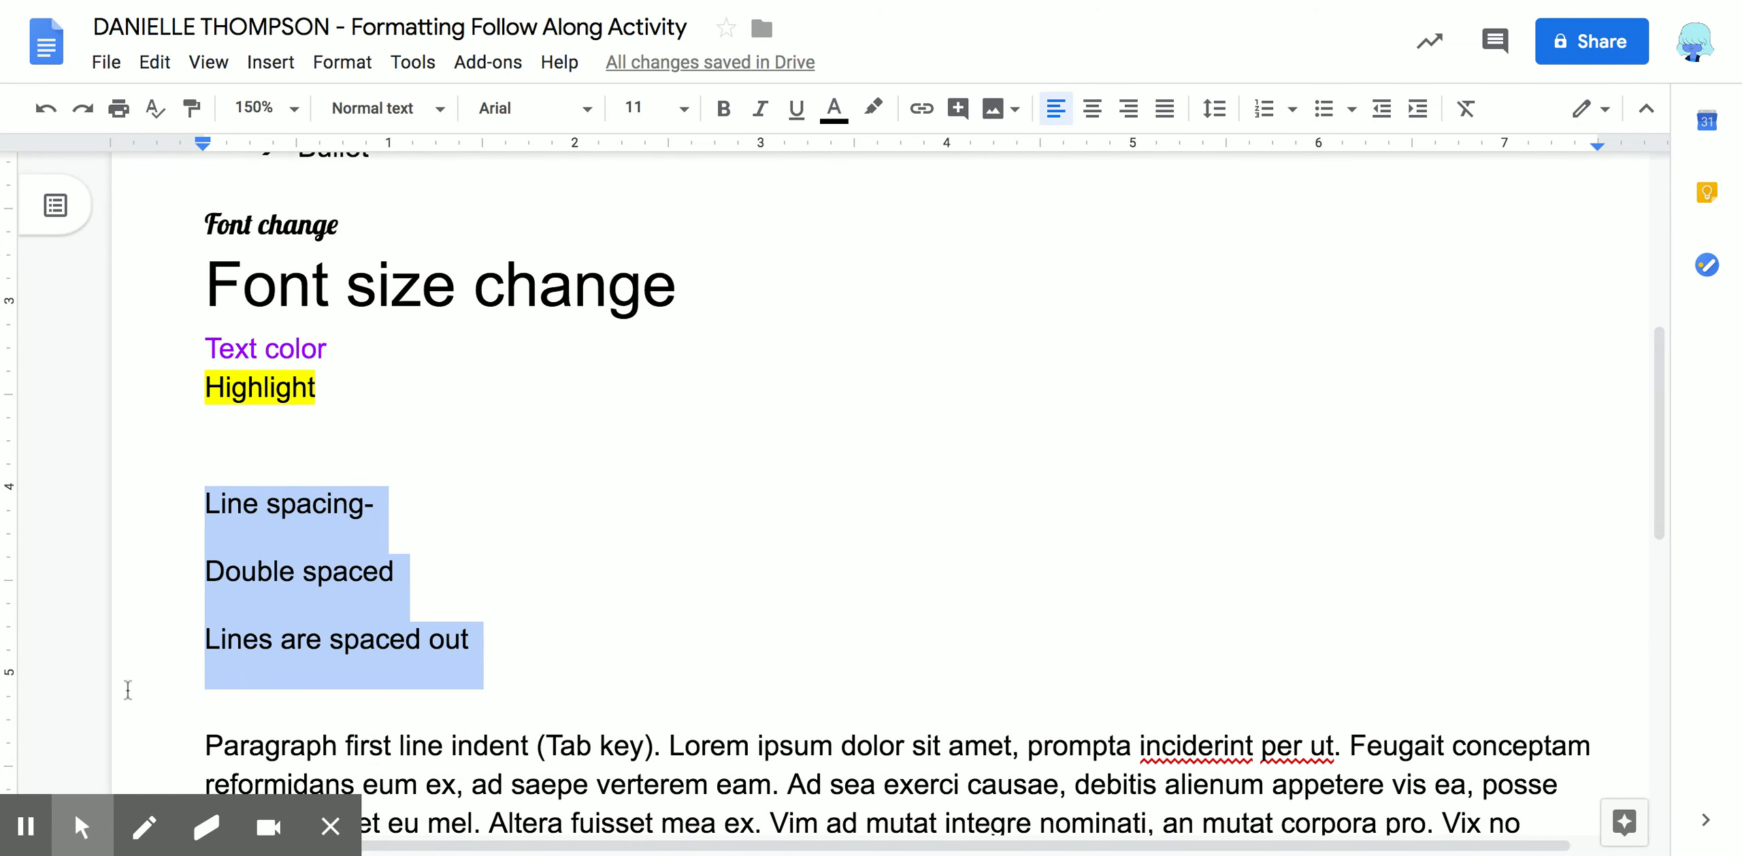